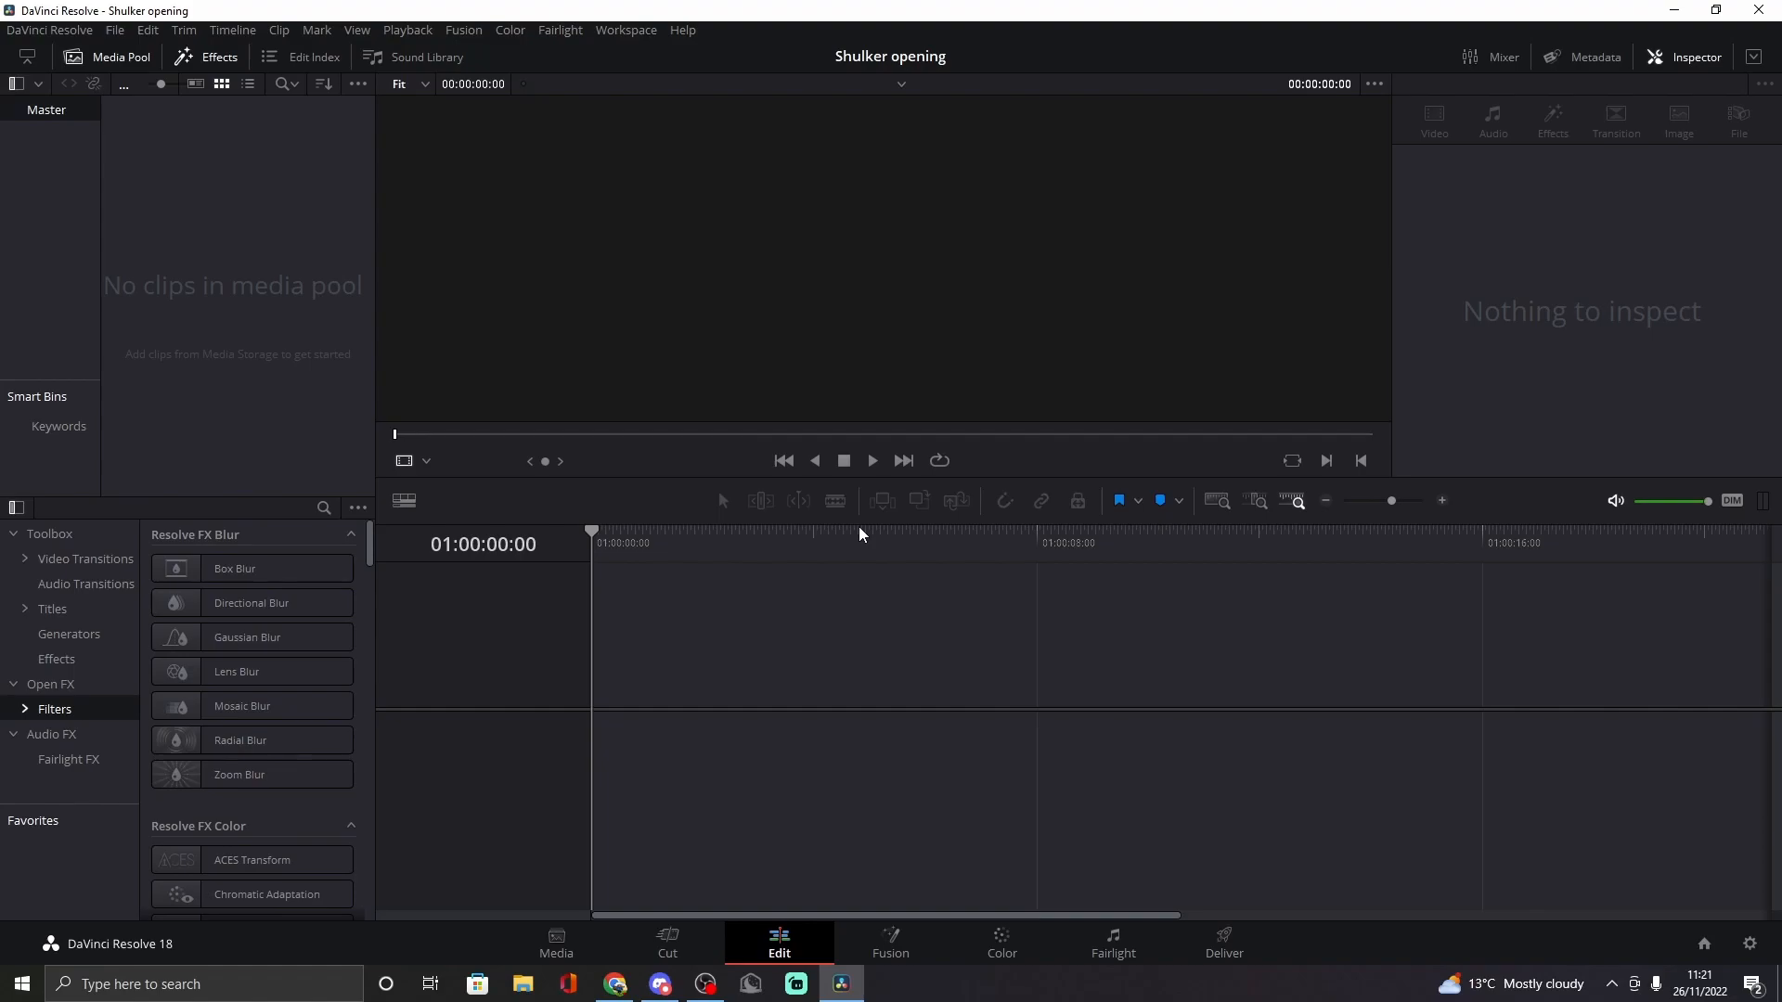
Step: Import OPEN SHULKERBOX.jpg into the media pool and place it at the start of a new timeline
right_click(223, 291)
left_click(294, 443)
left_click(1506, 140)
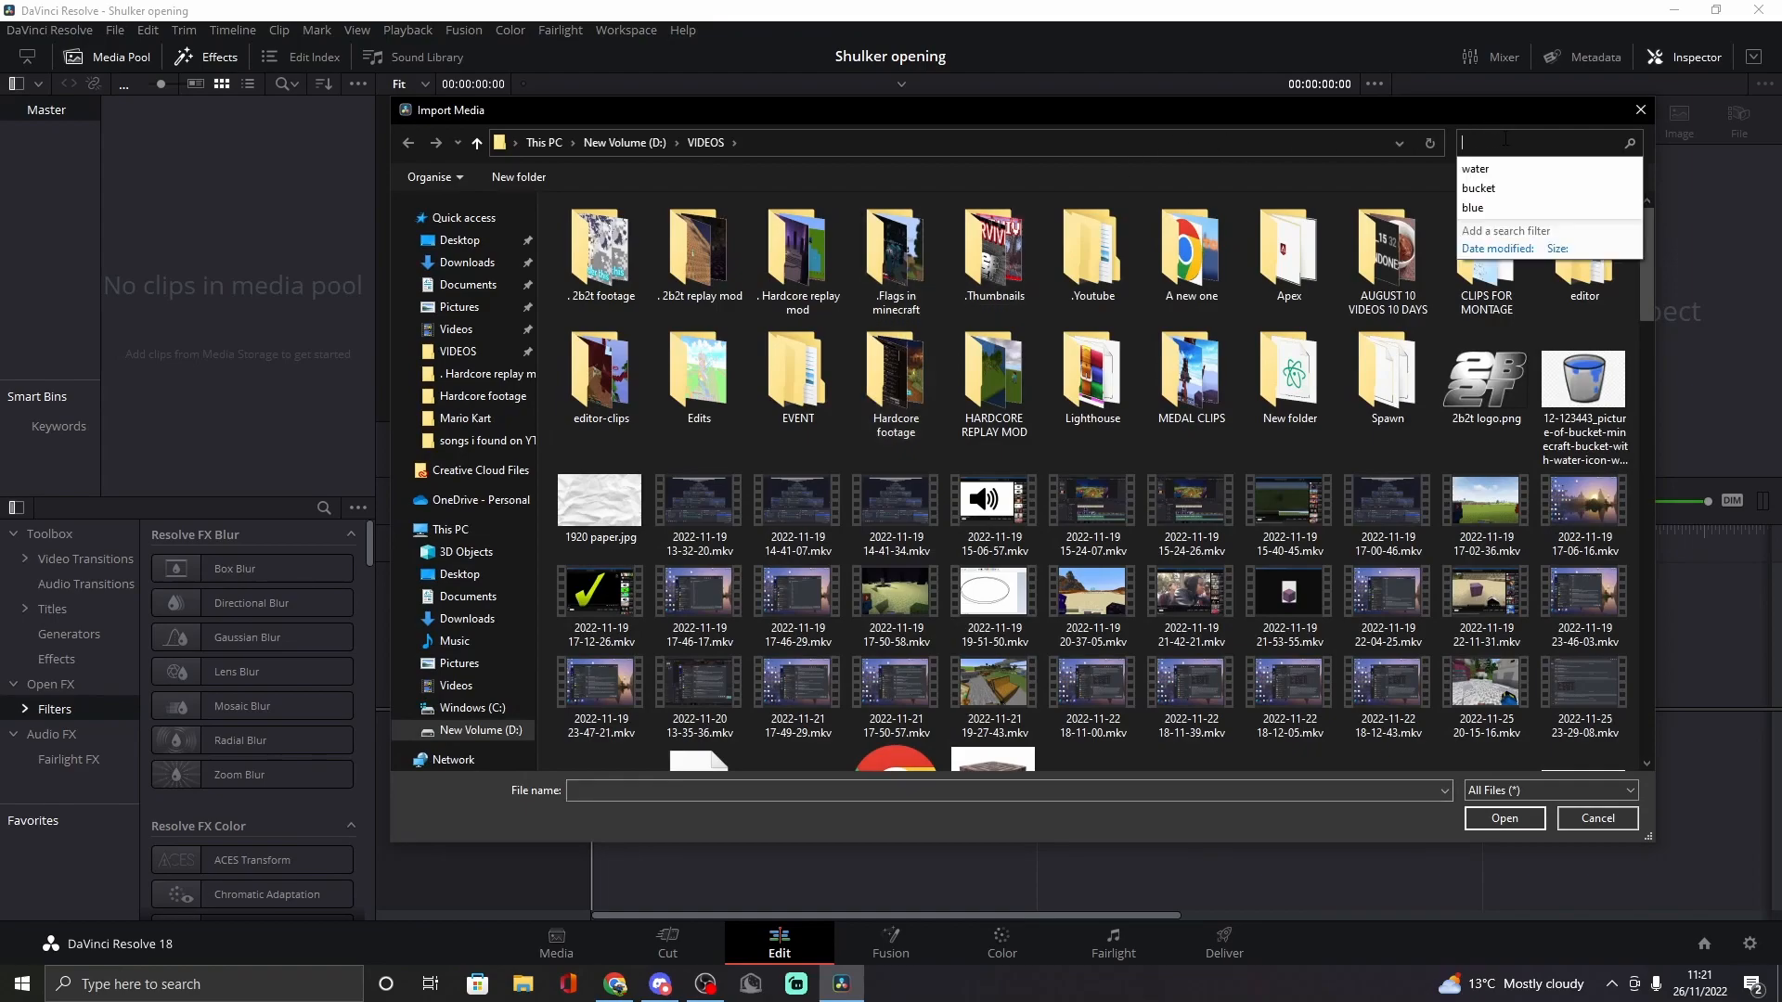
type("open")
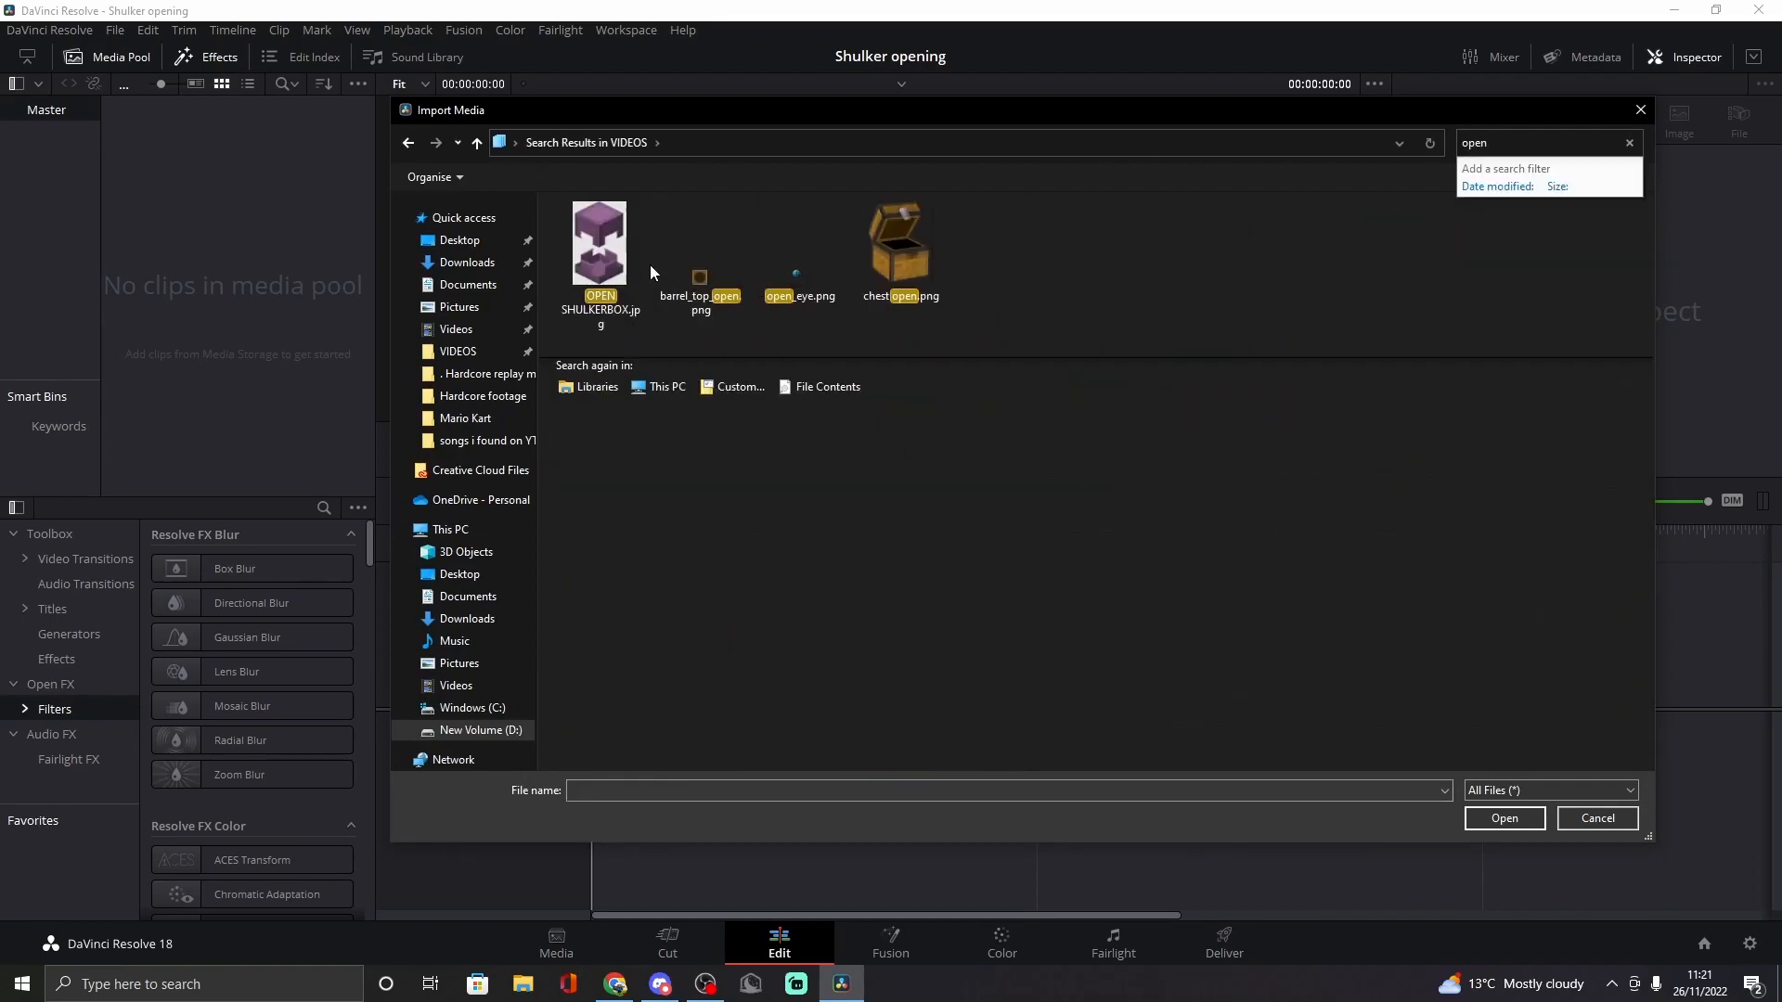
double_click(594, 252)
left_click_drag(174, 135, 624, 703)
left_click(708, 703)
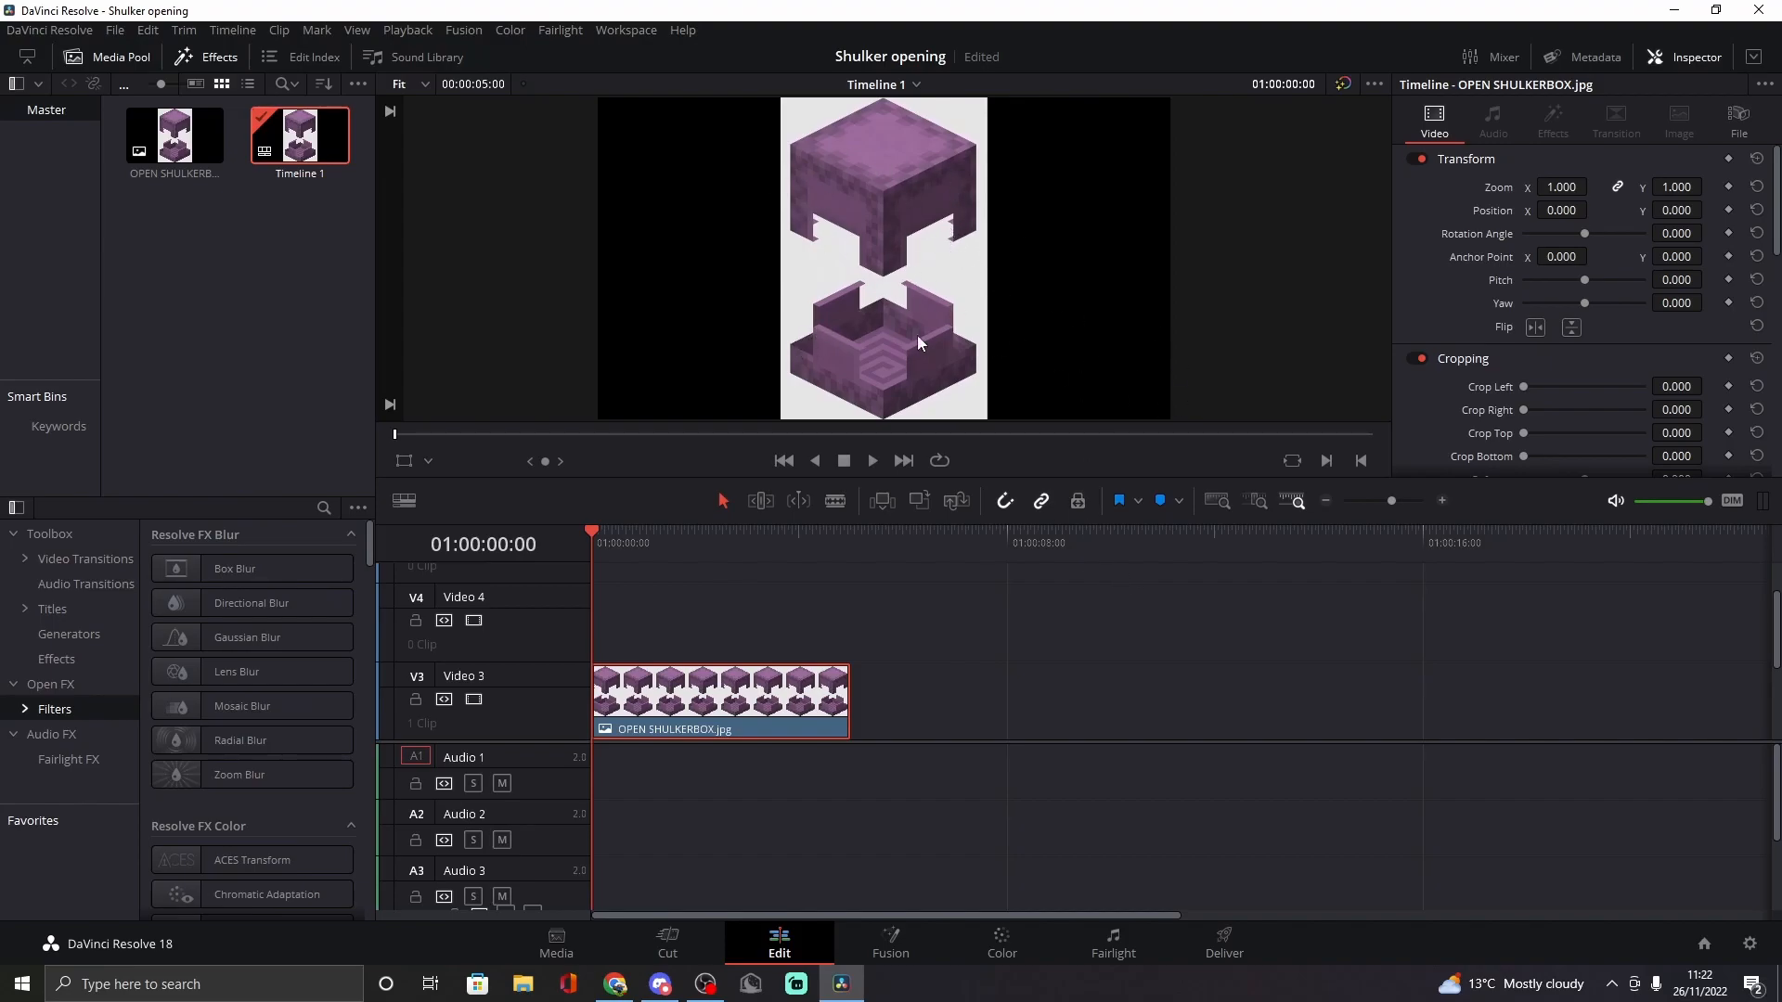
Step: Search the effects for "3d" and apply the 3D Keyer to the shulker box clip
left_click(66, 657)
left_click(153, 709)
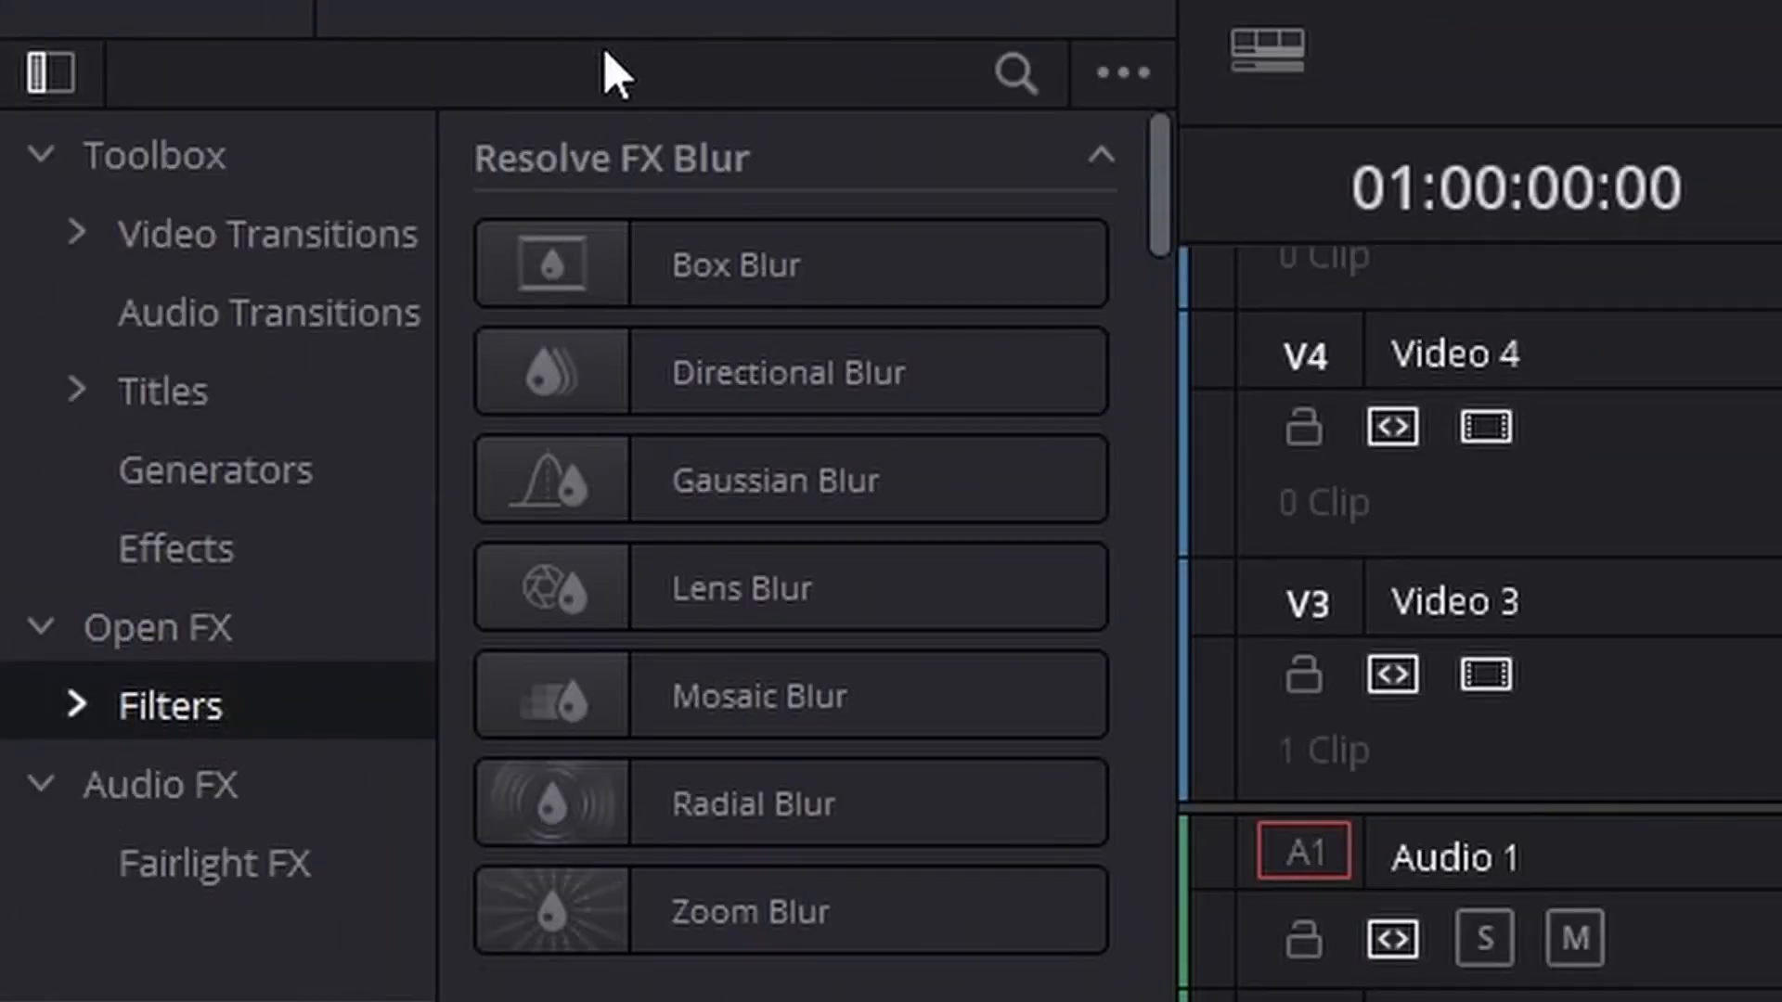
left_click(1025, 80)
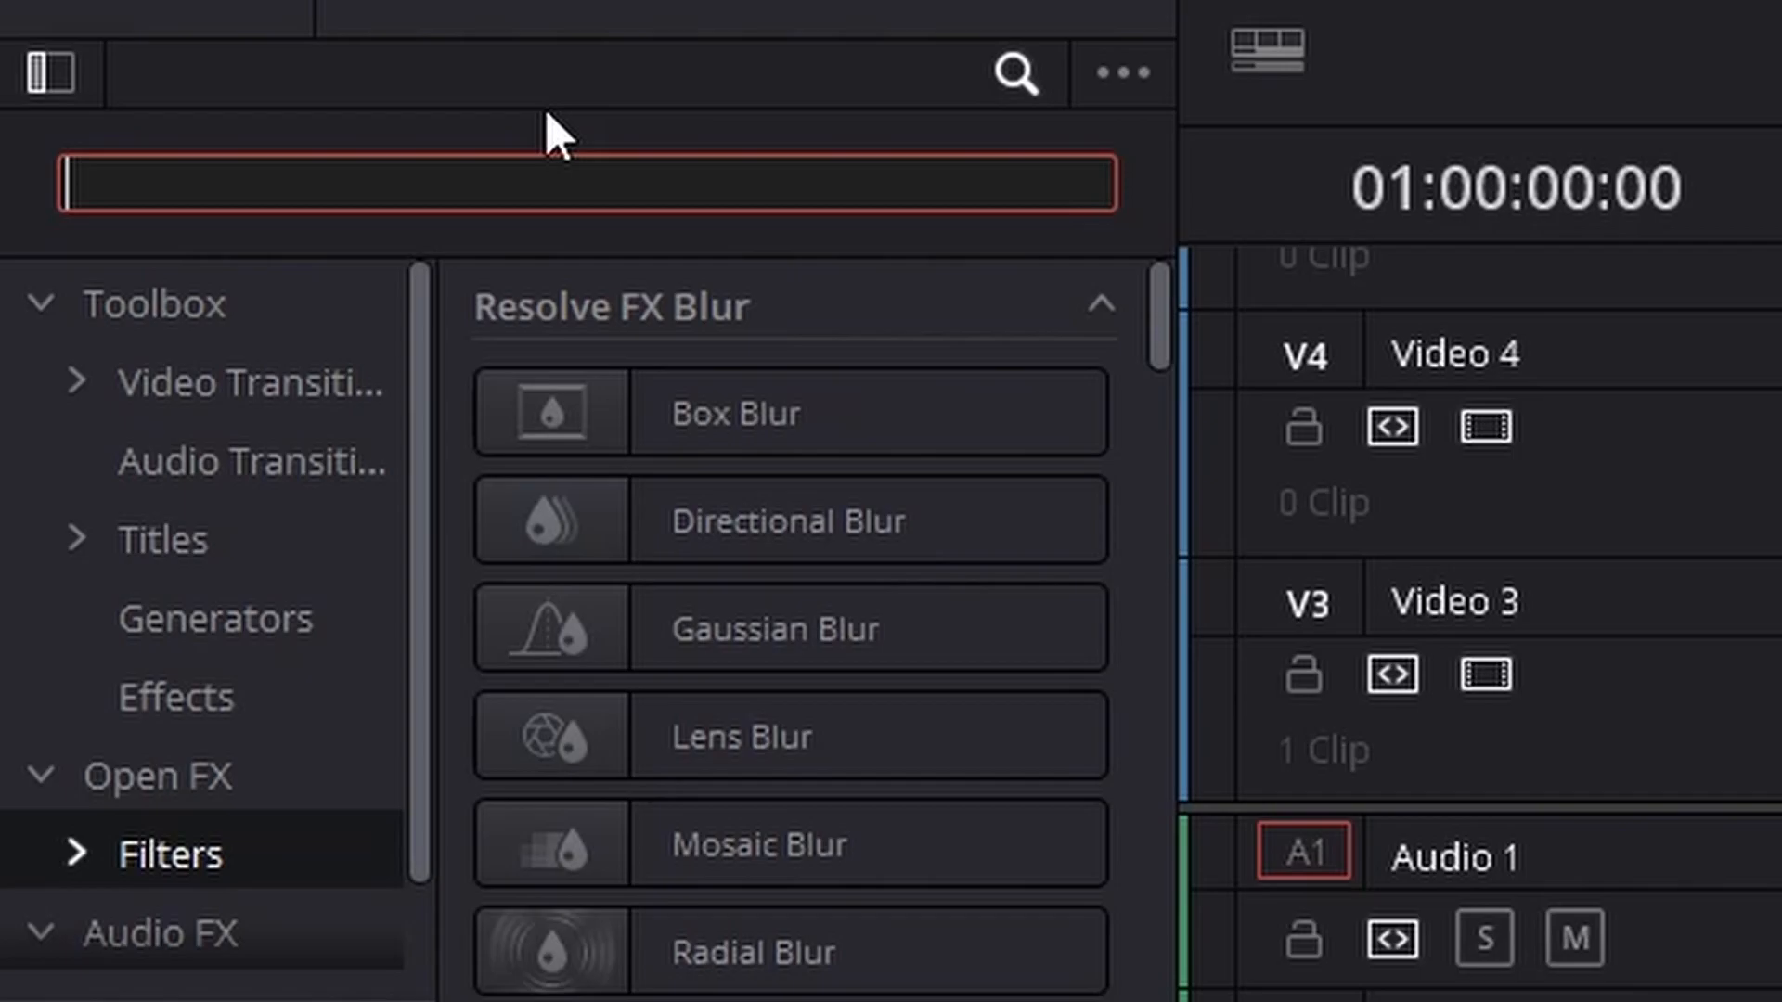
type("3d")
left_click_drag(755, 437, 796, 564)
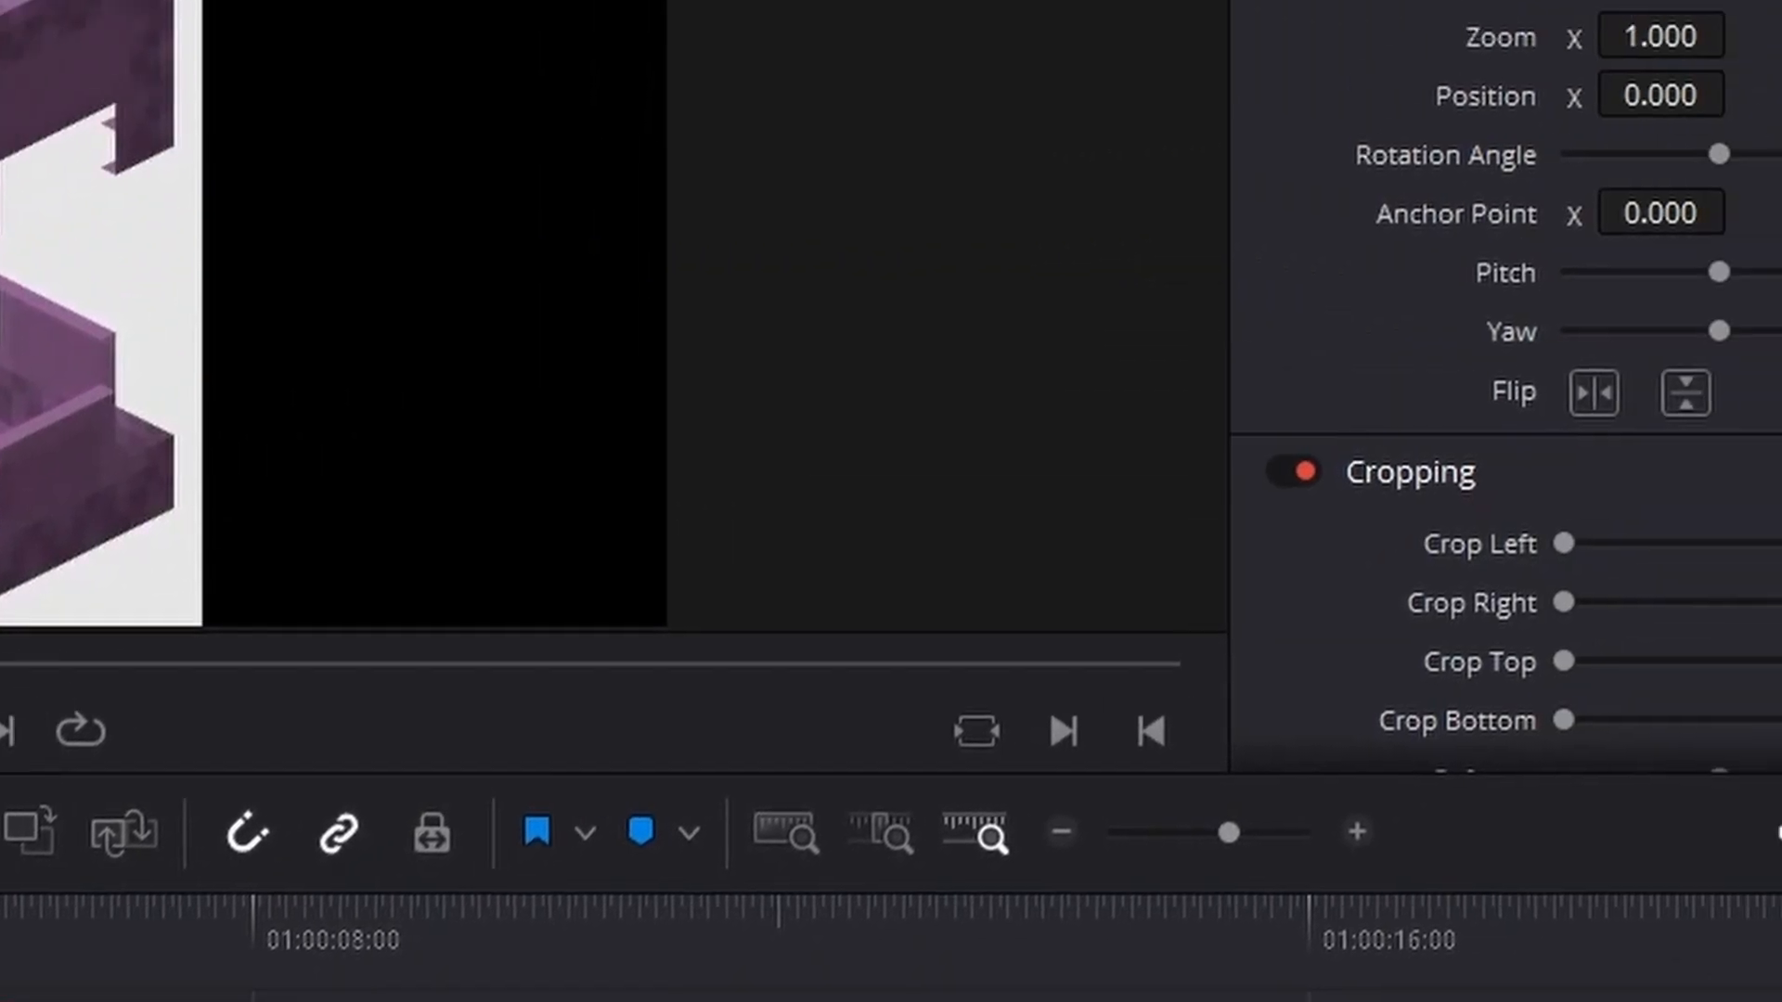
Step: Enable the Open FX Overlay, key out the white background with strokes beside the lid's legs, and reset the clip's zoom
left_click(1203, 102)
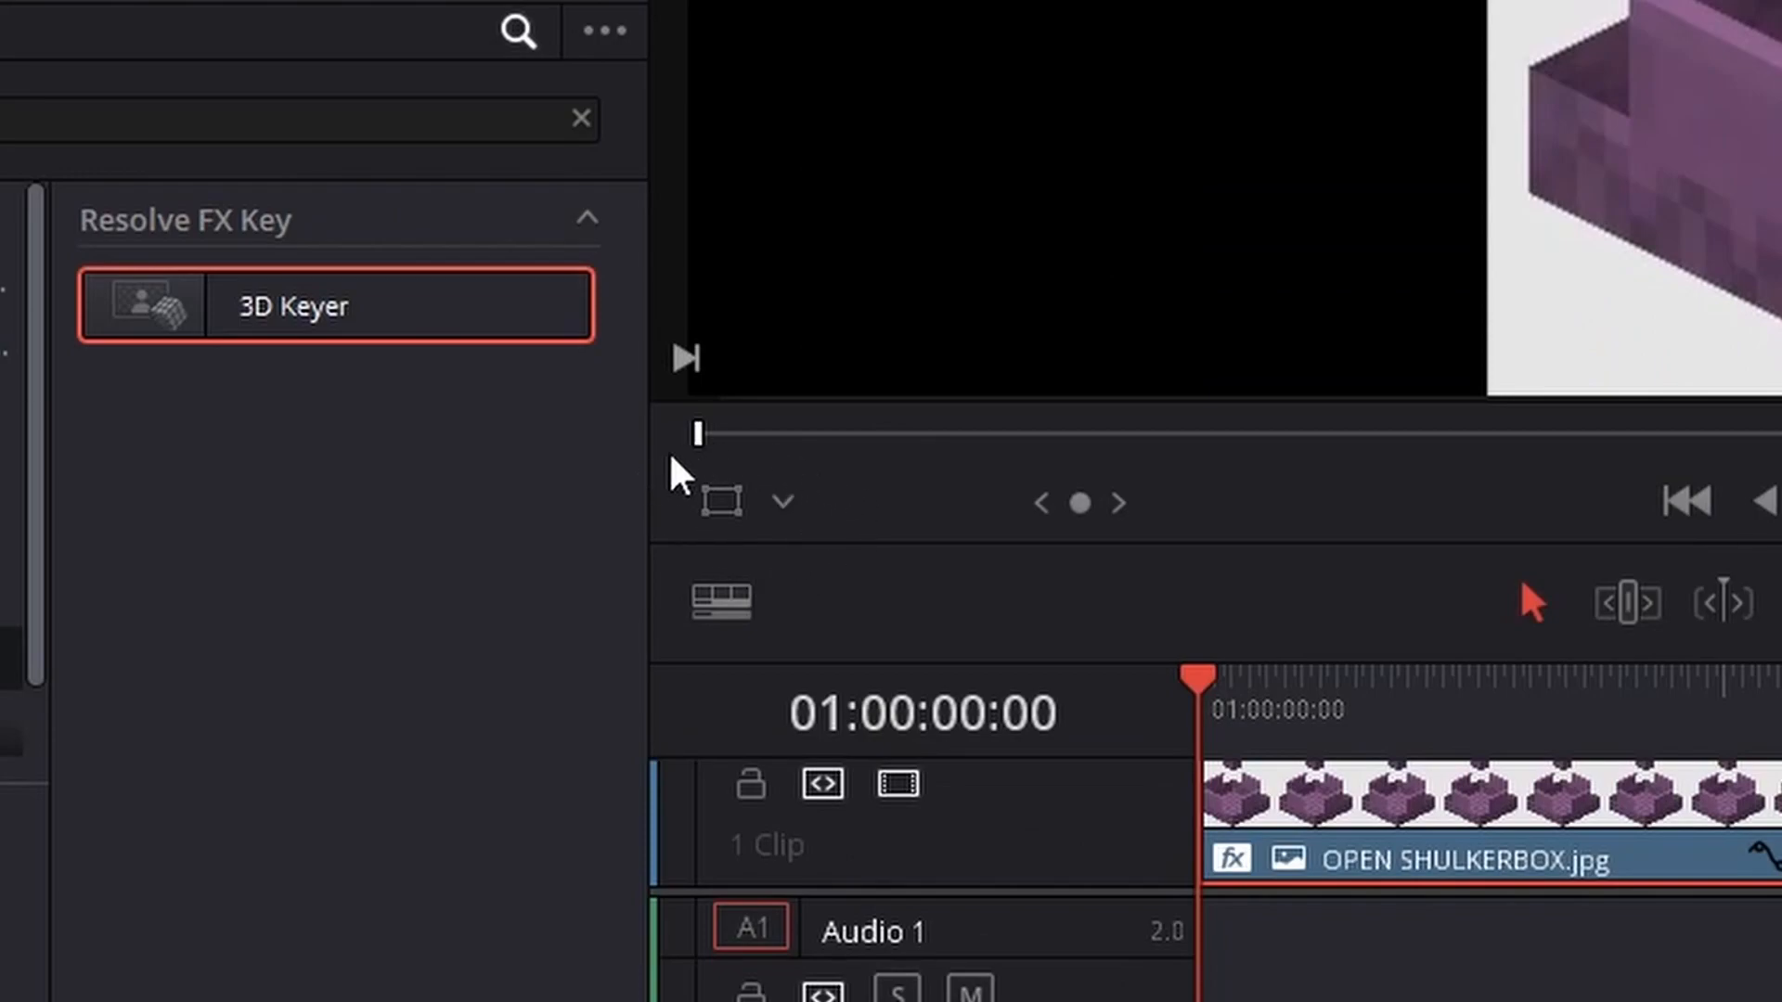
left_click(784, 509)
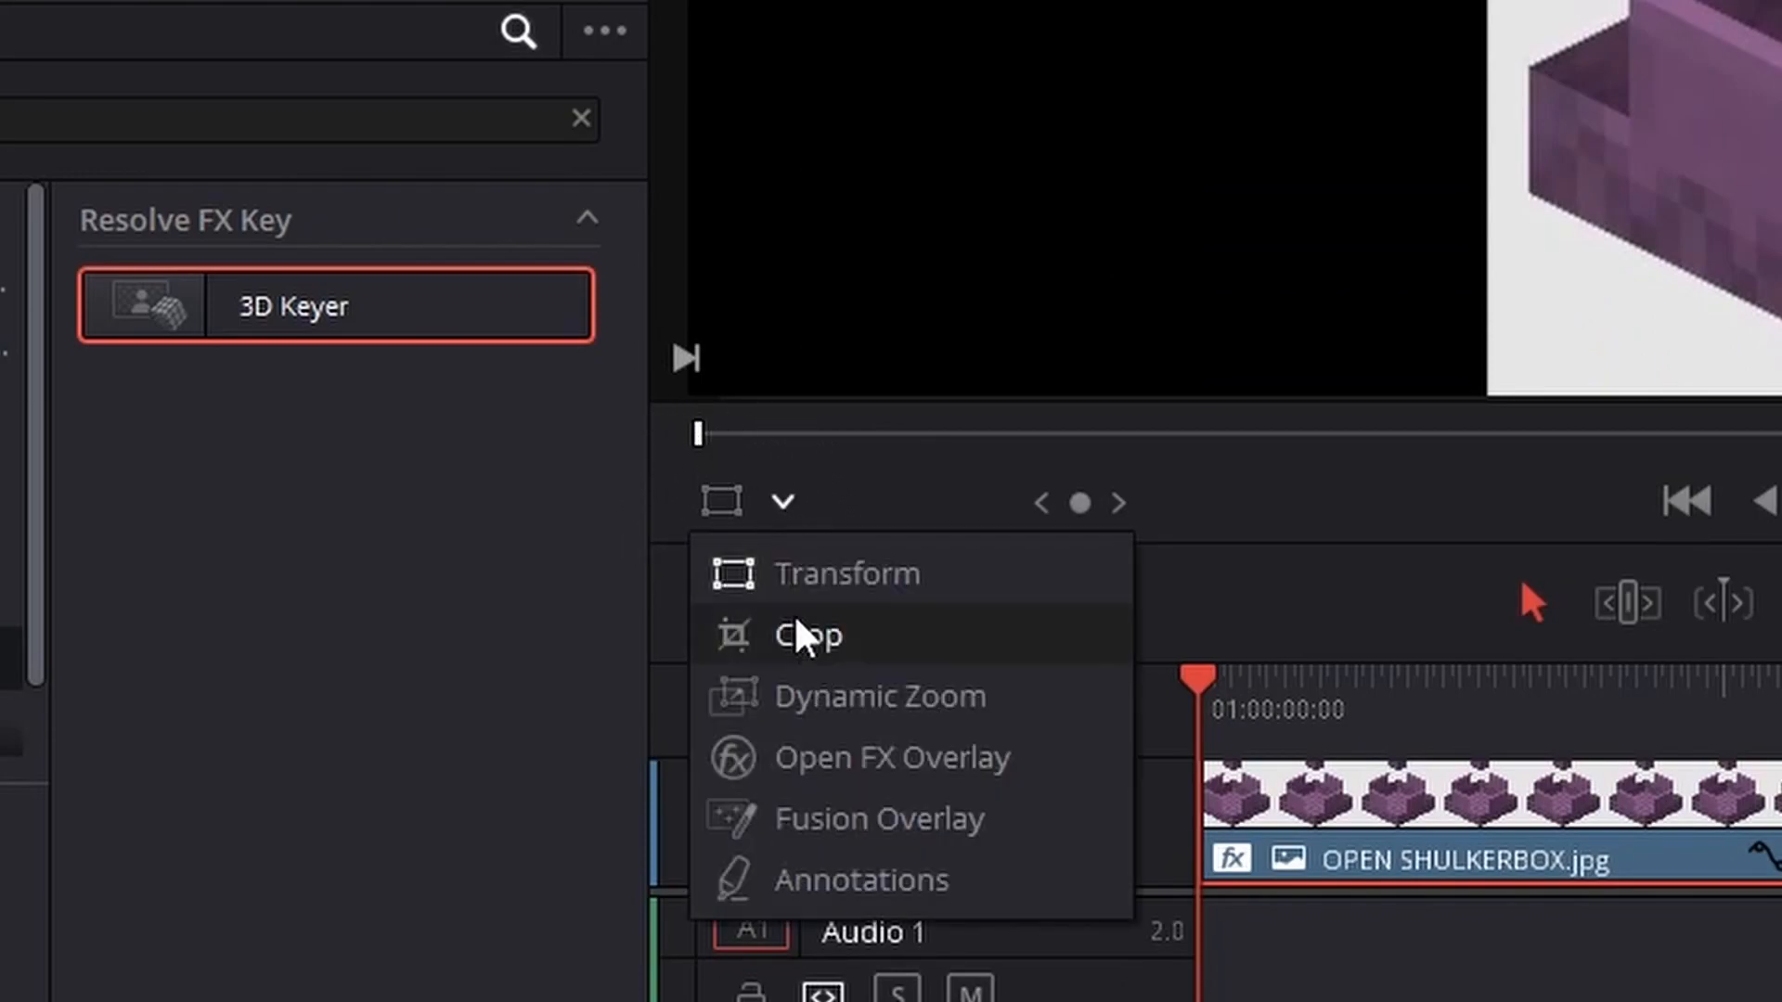
left_click(905, 779)
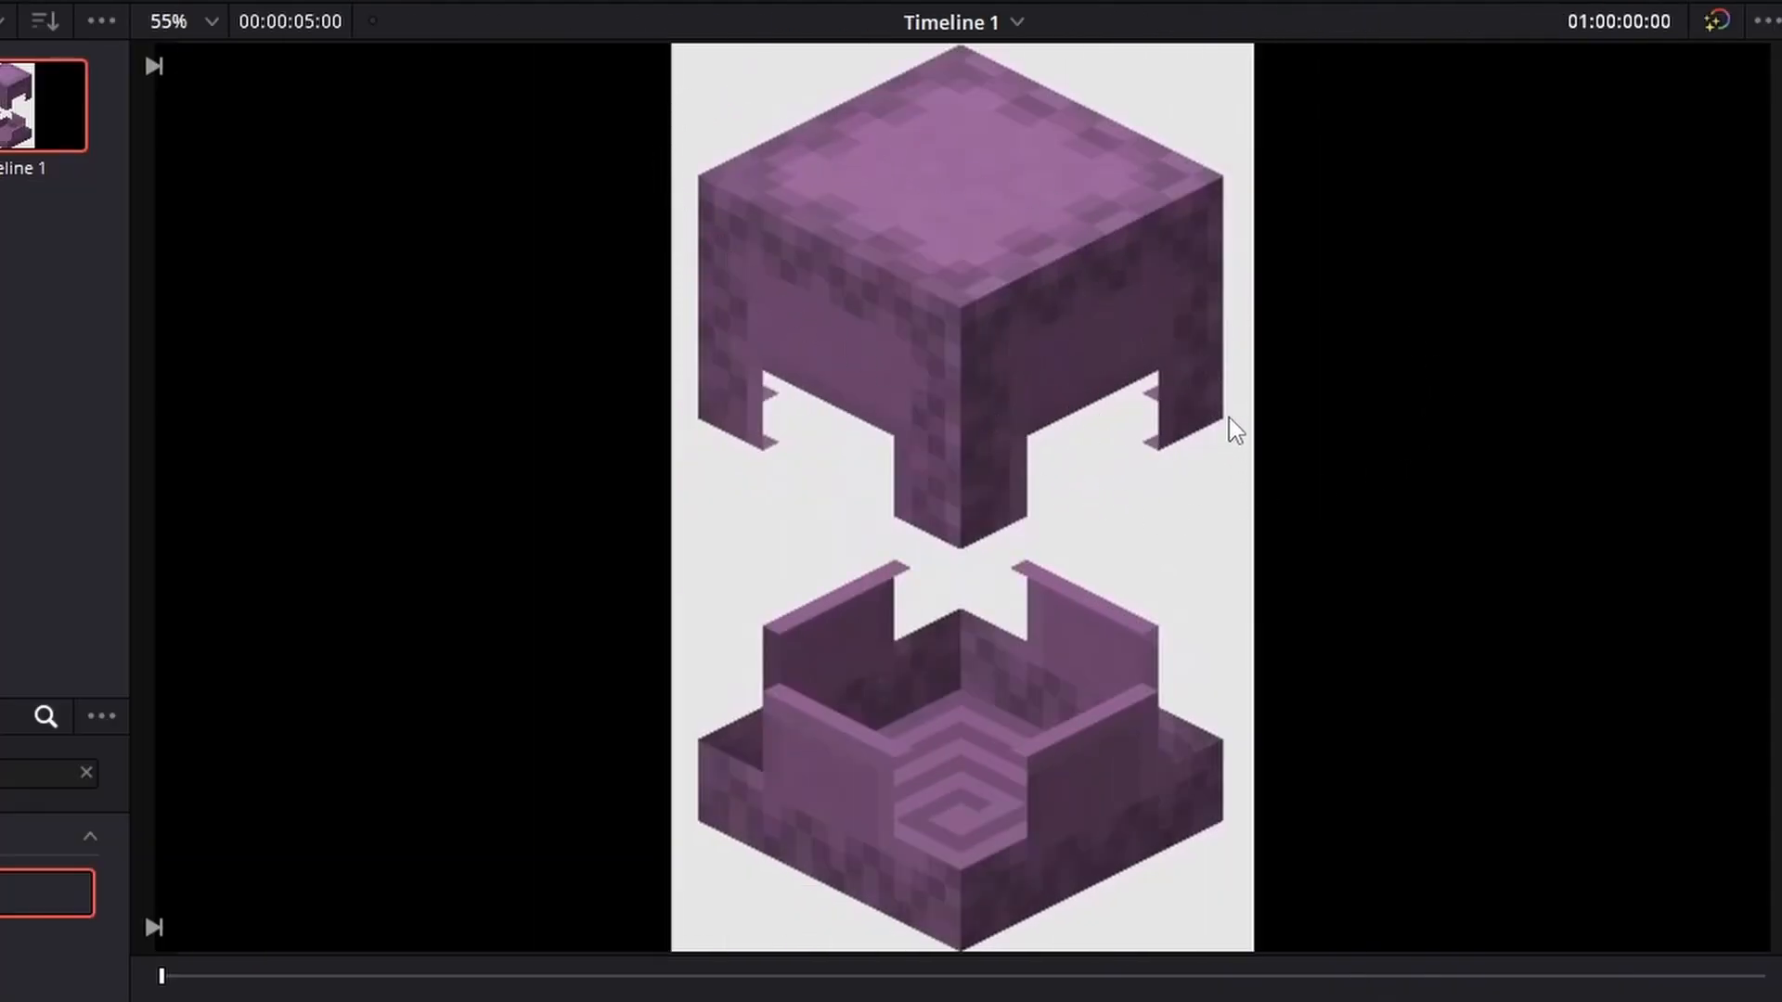
mouse_move(1223, 422)
left_mouse_down()
mouse_move(1124, 494)
mouse_move(1100, 467)
mouse_move(1148, 386)
left_mouse_up()
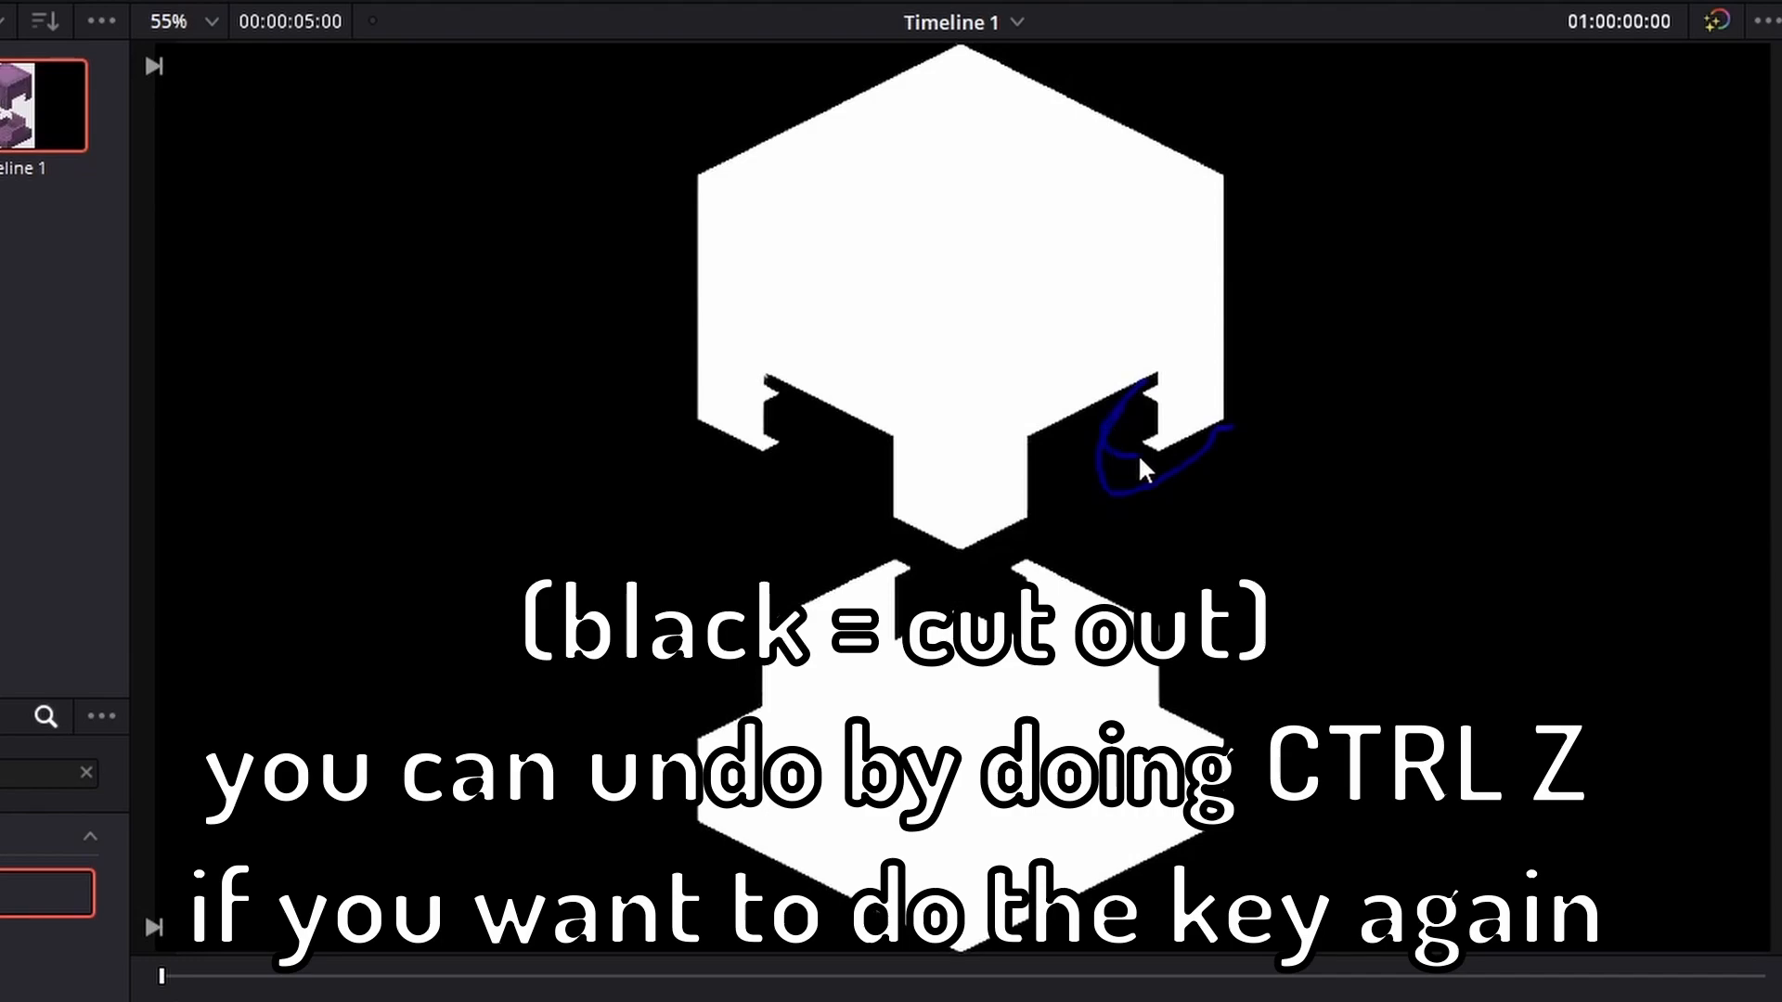
left_click_drag(1110, 475, 1123, 515)
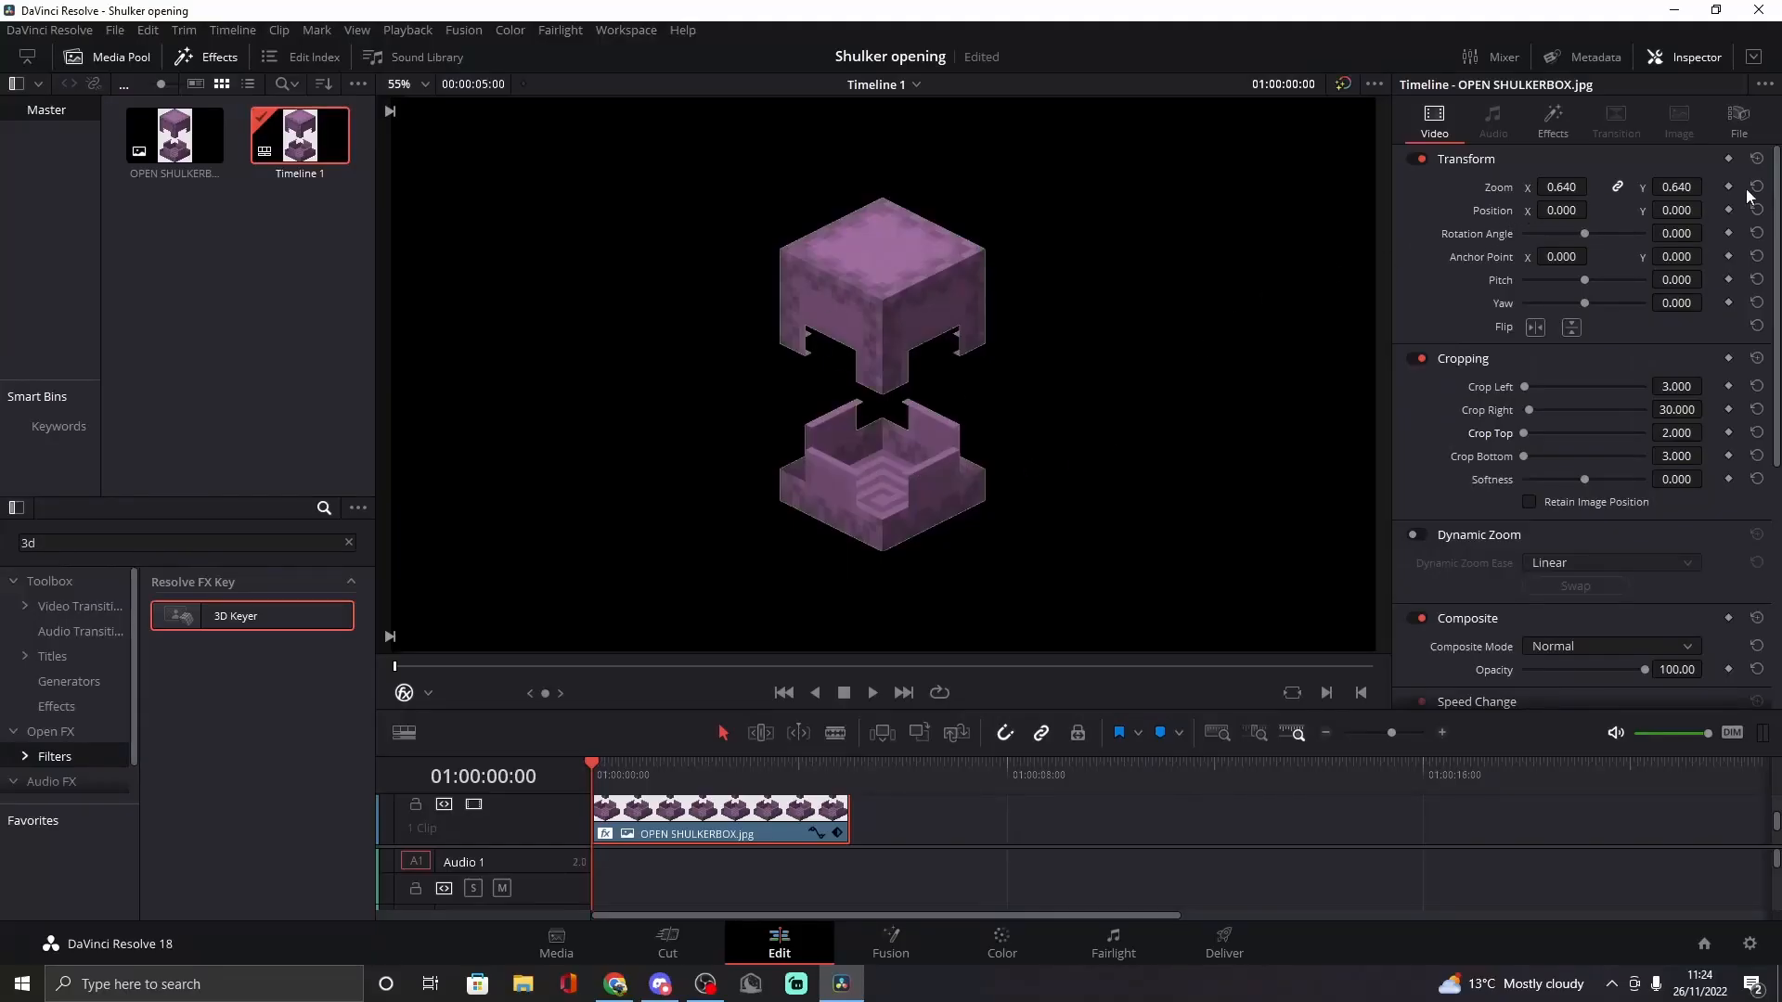
left_click(1757, 186)
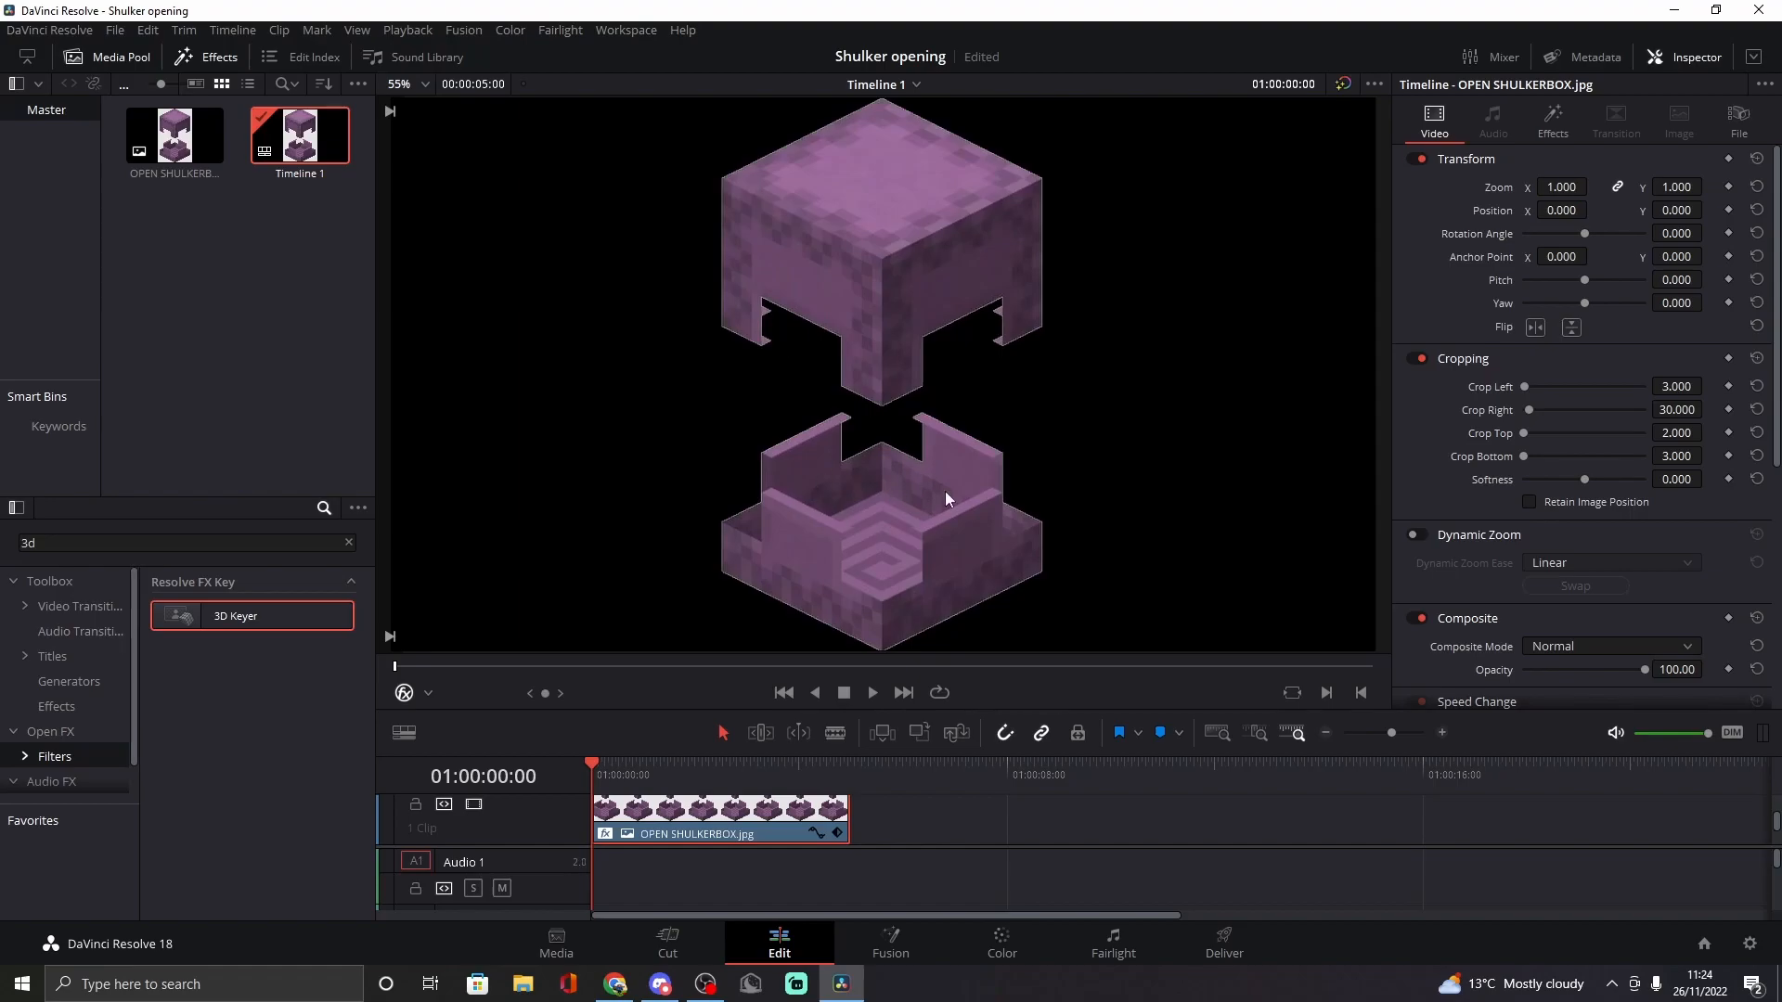
Step: Import 1920 paper.jpg and place it on Video 1 at the start of the timeline
right_click(236, 278)
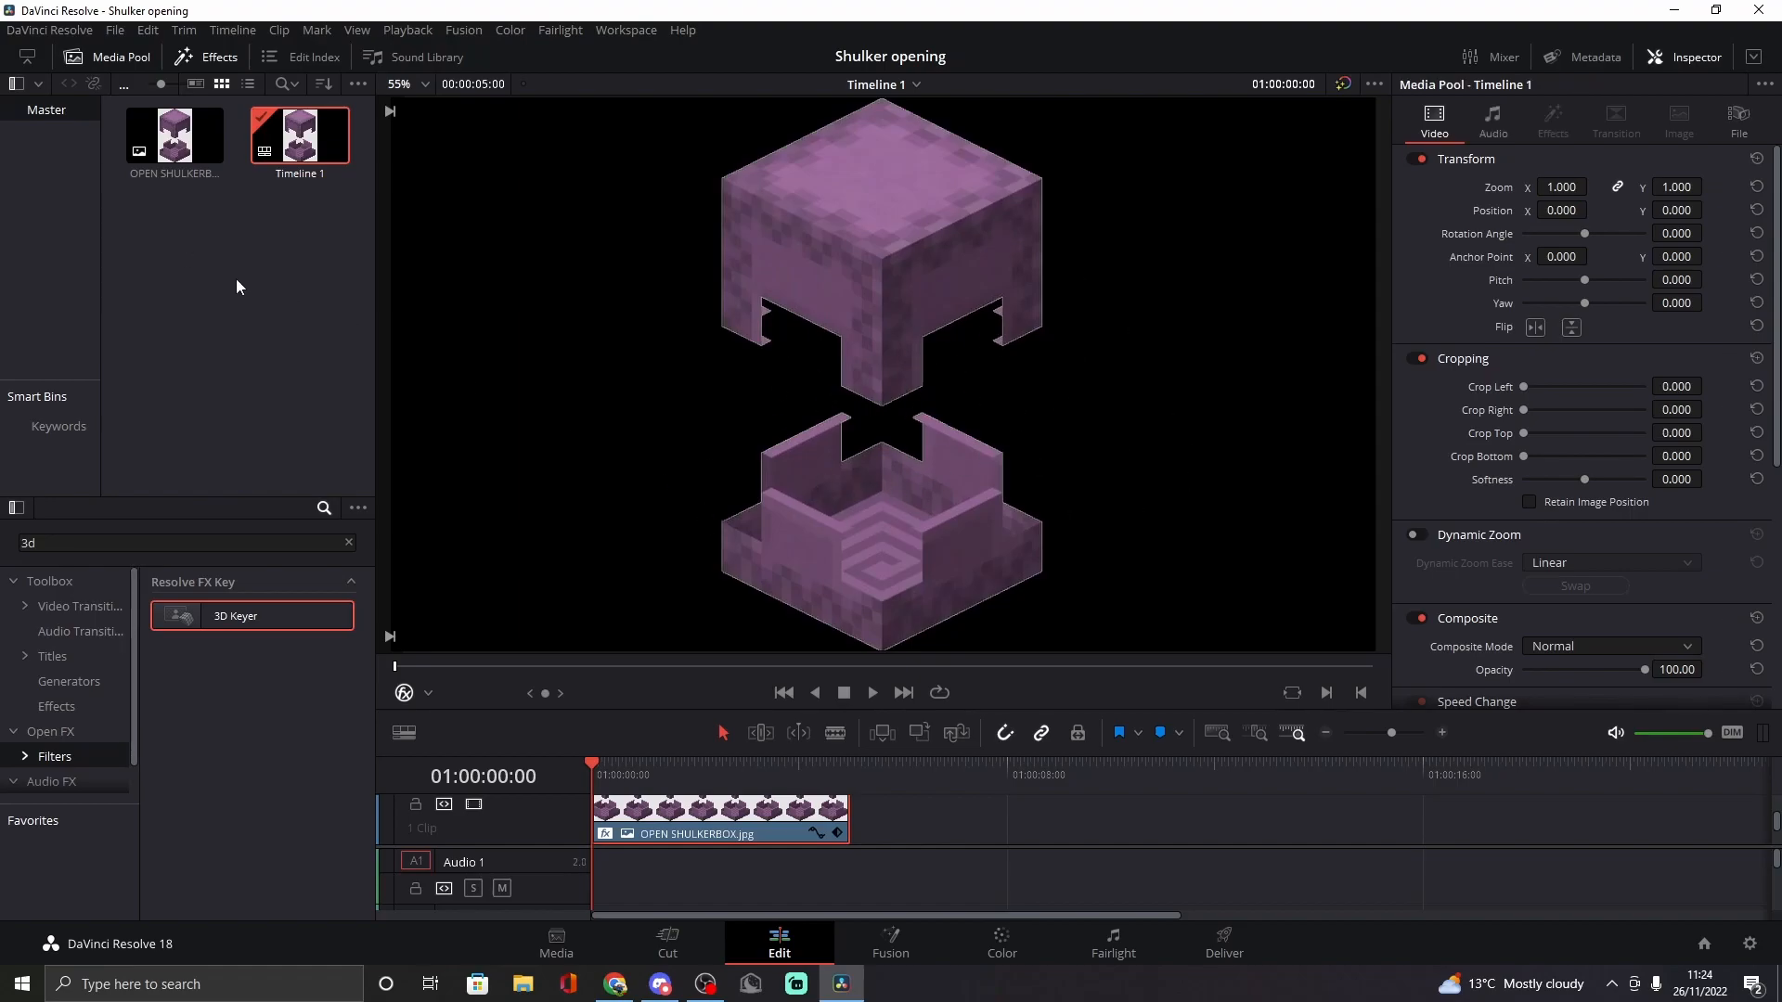
left_click(330, 463)
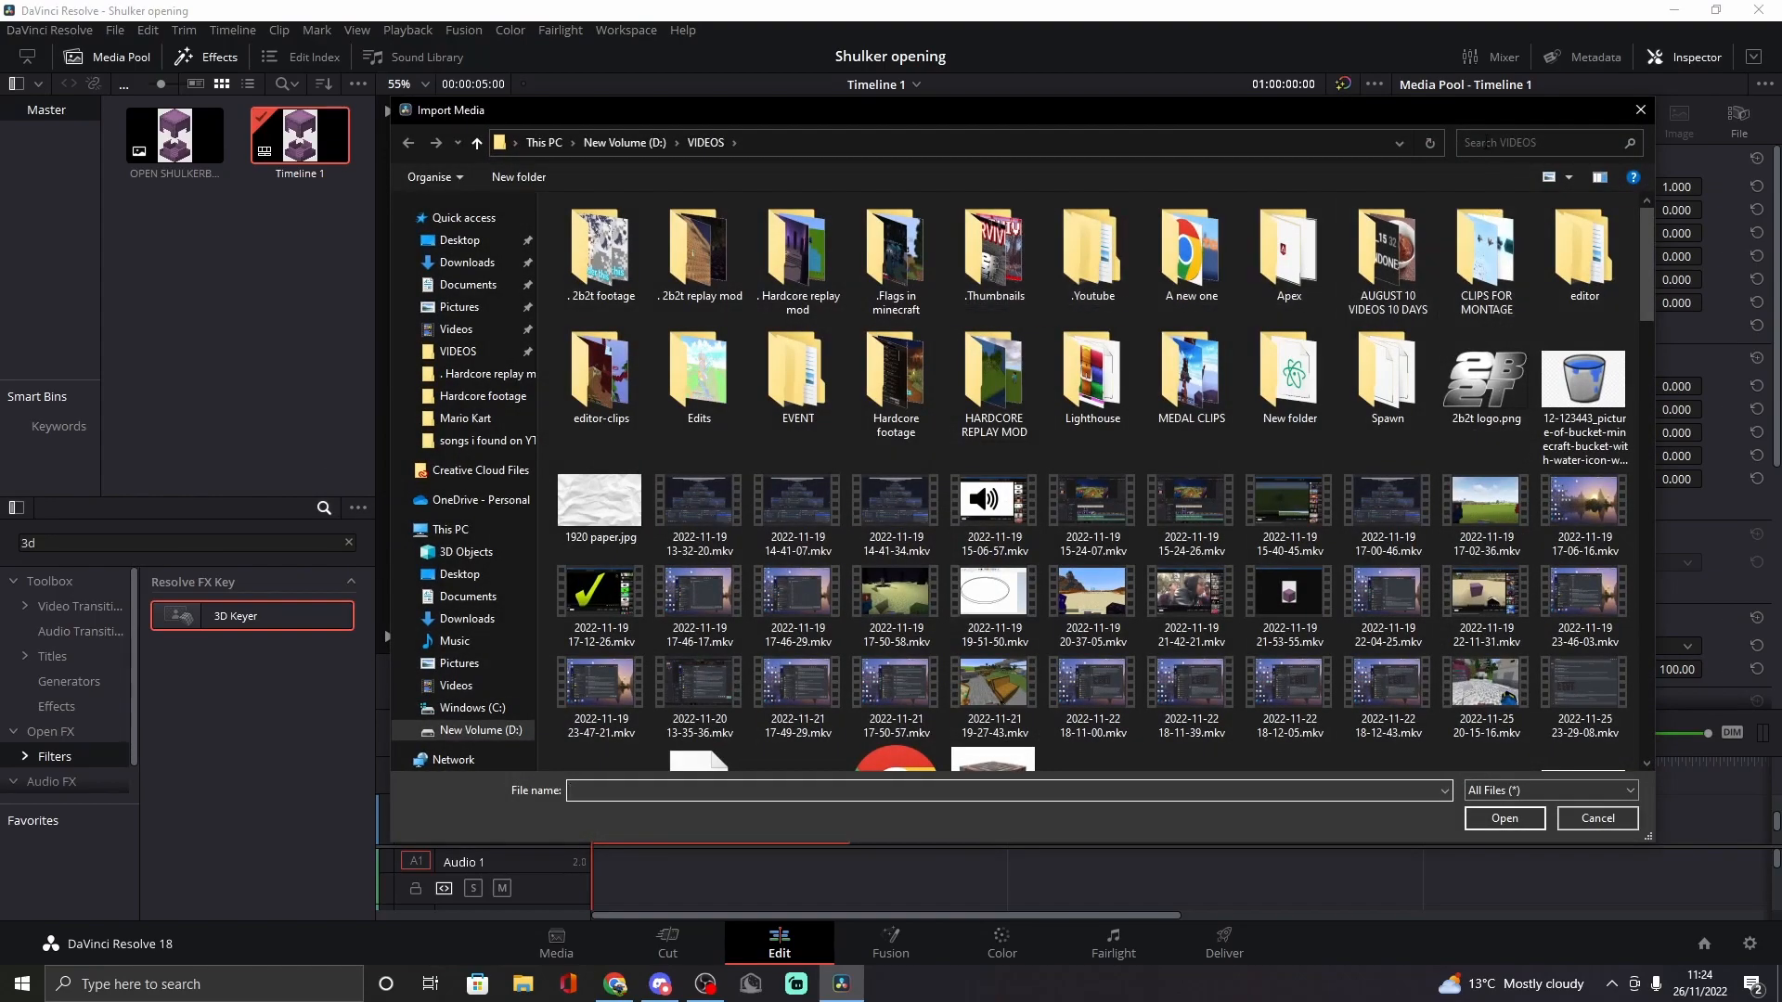
double_click(601, 511)
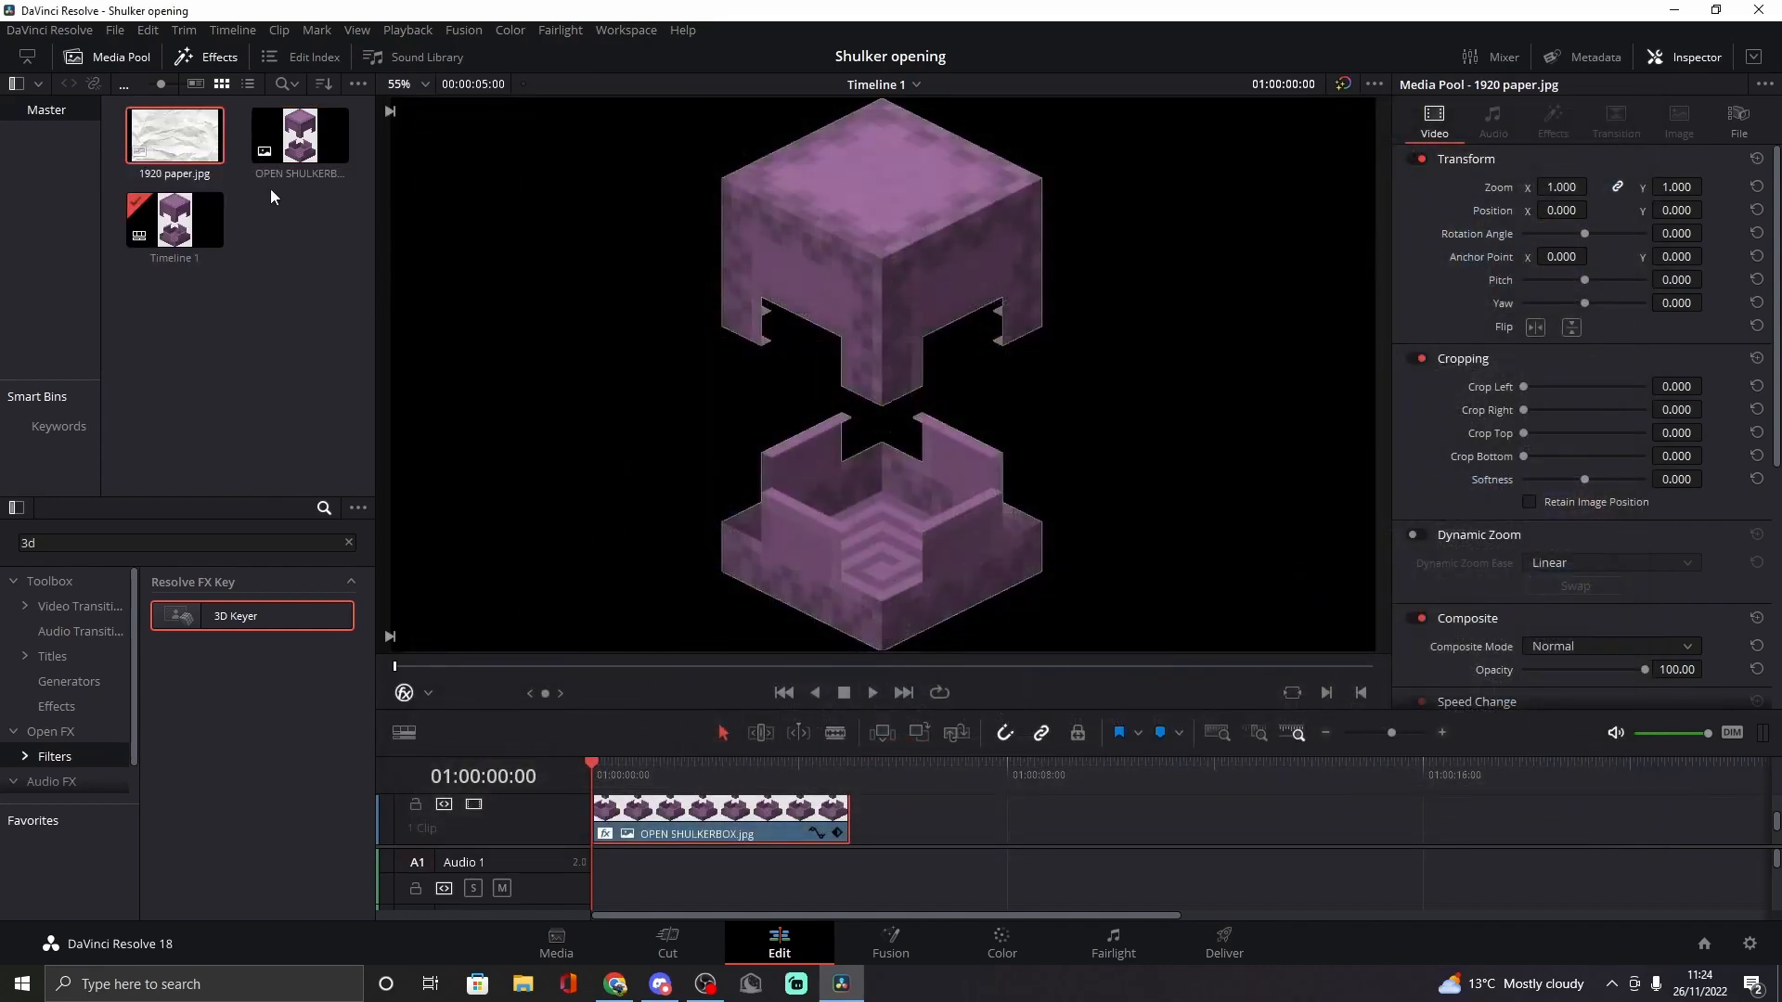
left_click(176, 140)
left_click_drag(179, 139, 910, 817)
left_click_drag(879, 753, 880, 486)
left_click_drag(955, 597, 738, 656)
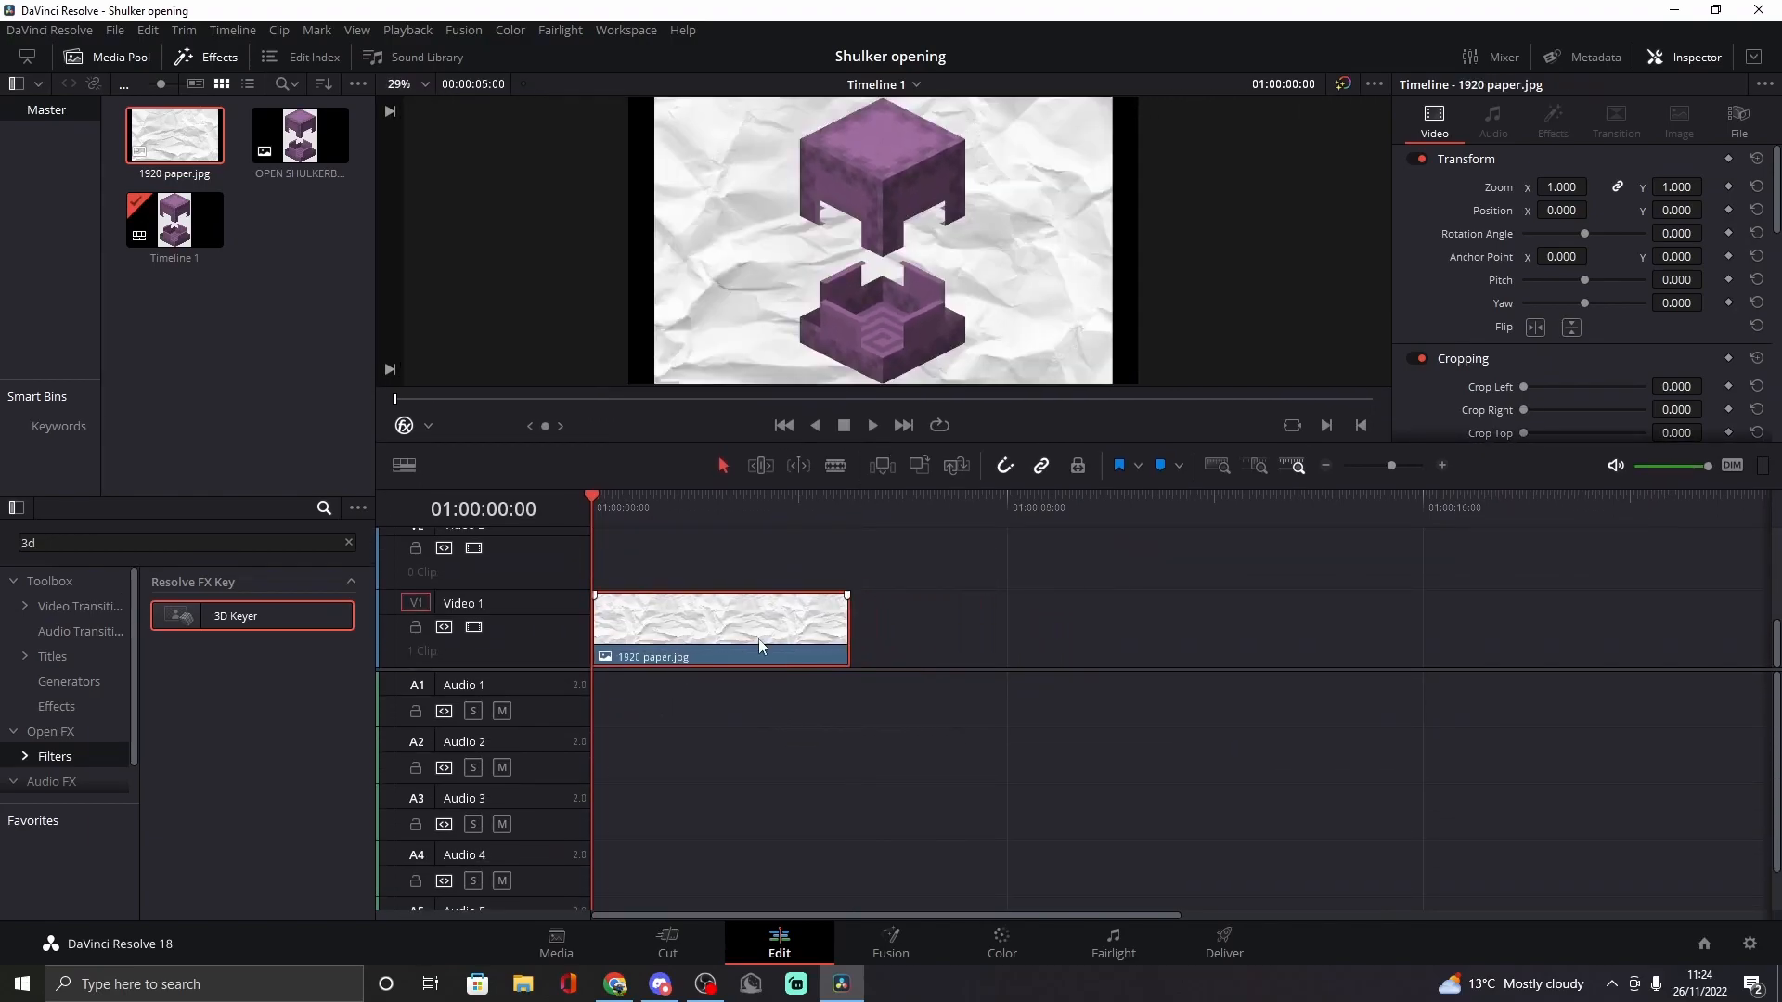
Step: Move the shulker box clip down to Video 2, directly above the paper clip at the timeline start
scroll(739, 658, "up", 2)
left_click_drag(702, 586, 710, 647)
left_click_drag(613, 510, 605, 510)
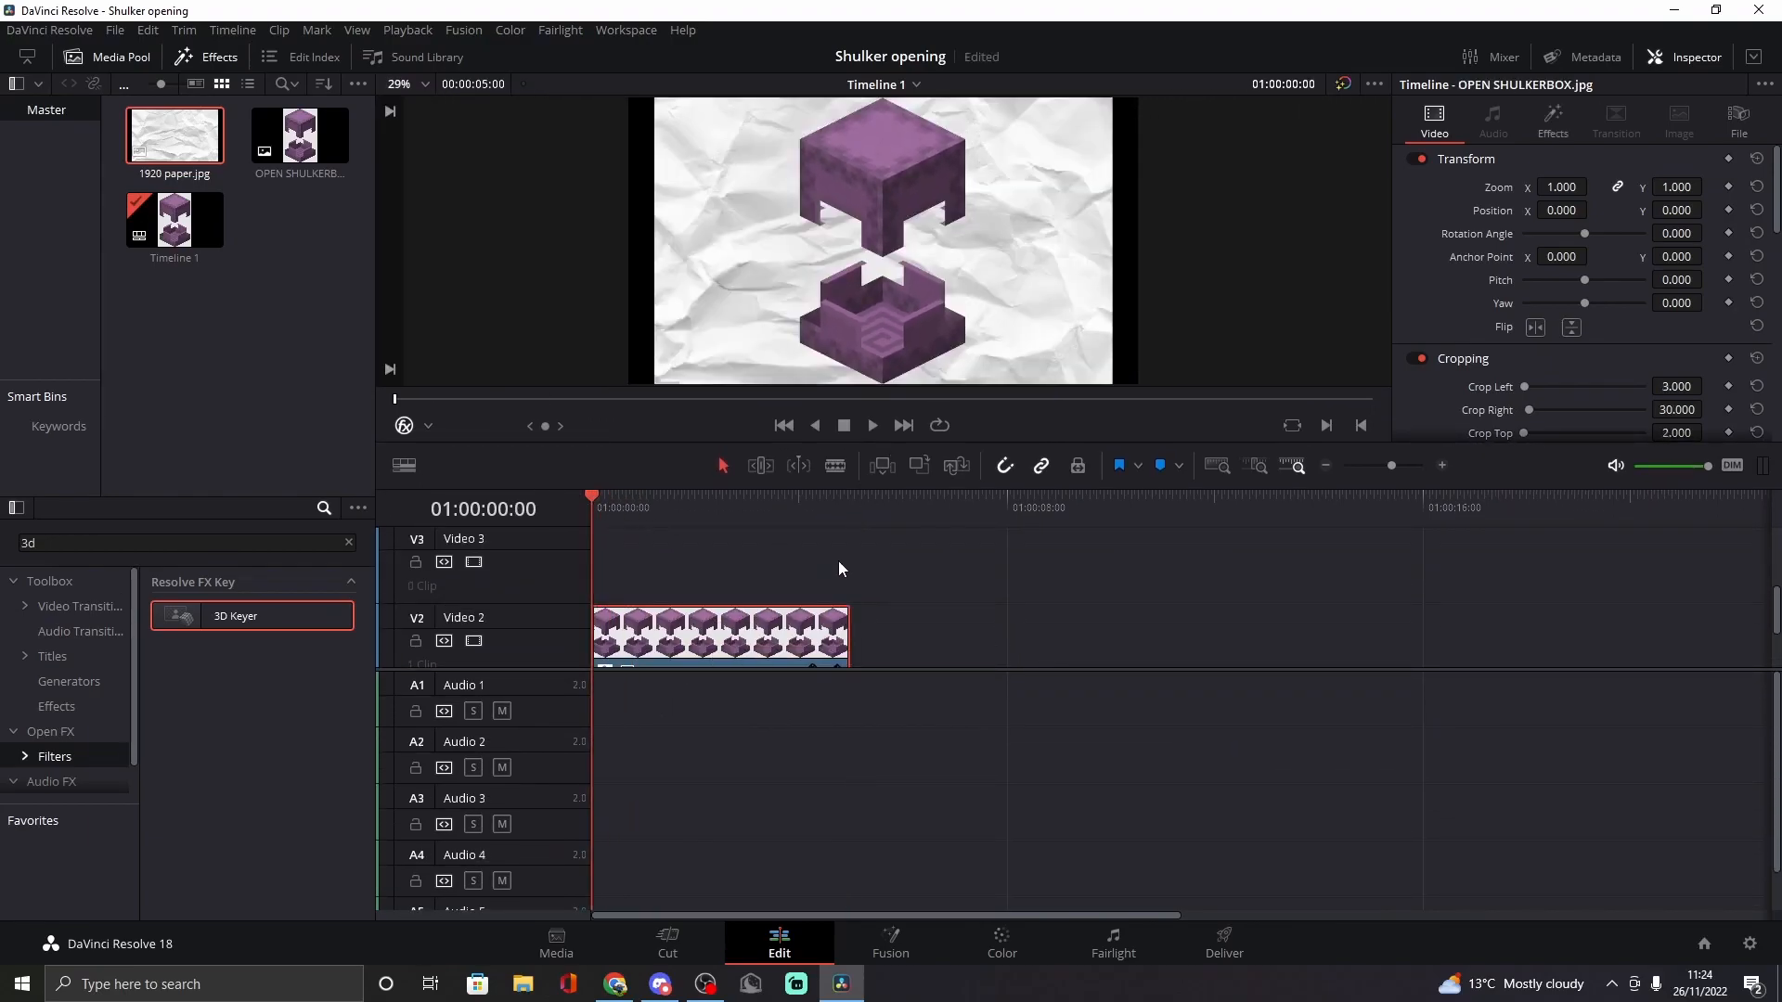
scroll(744, 597, "down", 2)
Step: Enlarge the paper image to fill the frame and set the shulker box clip's zoom to 0.370
left_click(730, 627)
left_click_drag(1560, 187, 1596, 186)
left_click_drag(871, 489, 886, 594)
left_click_drag(900, 727, 900, 875)
left_click(715, 736)
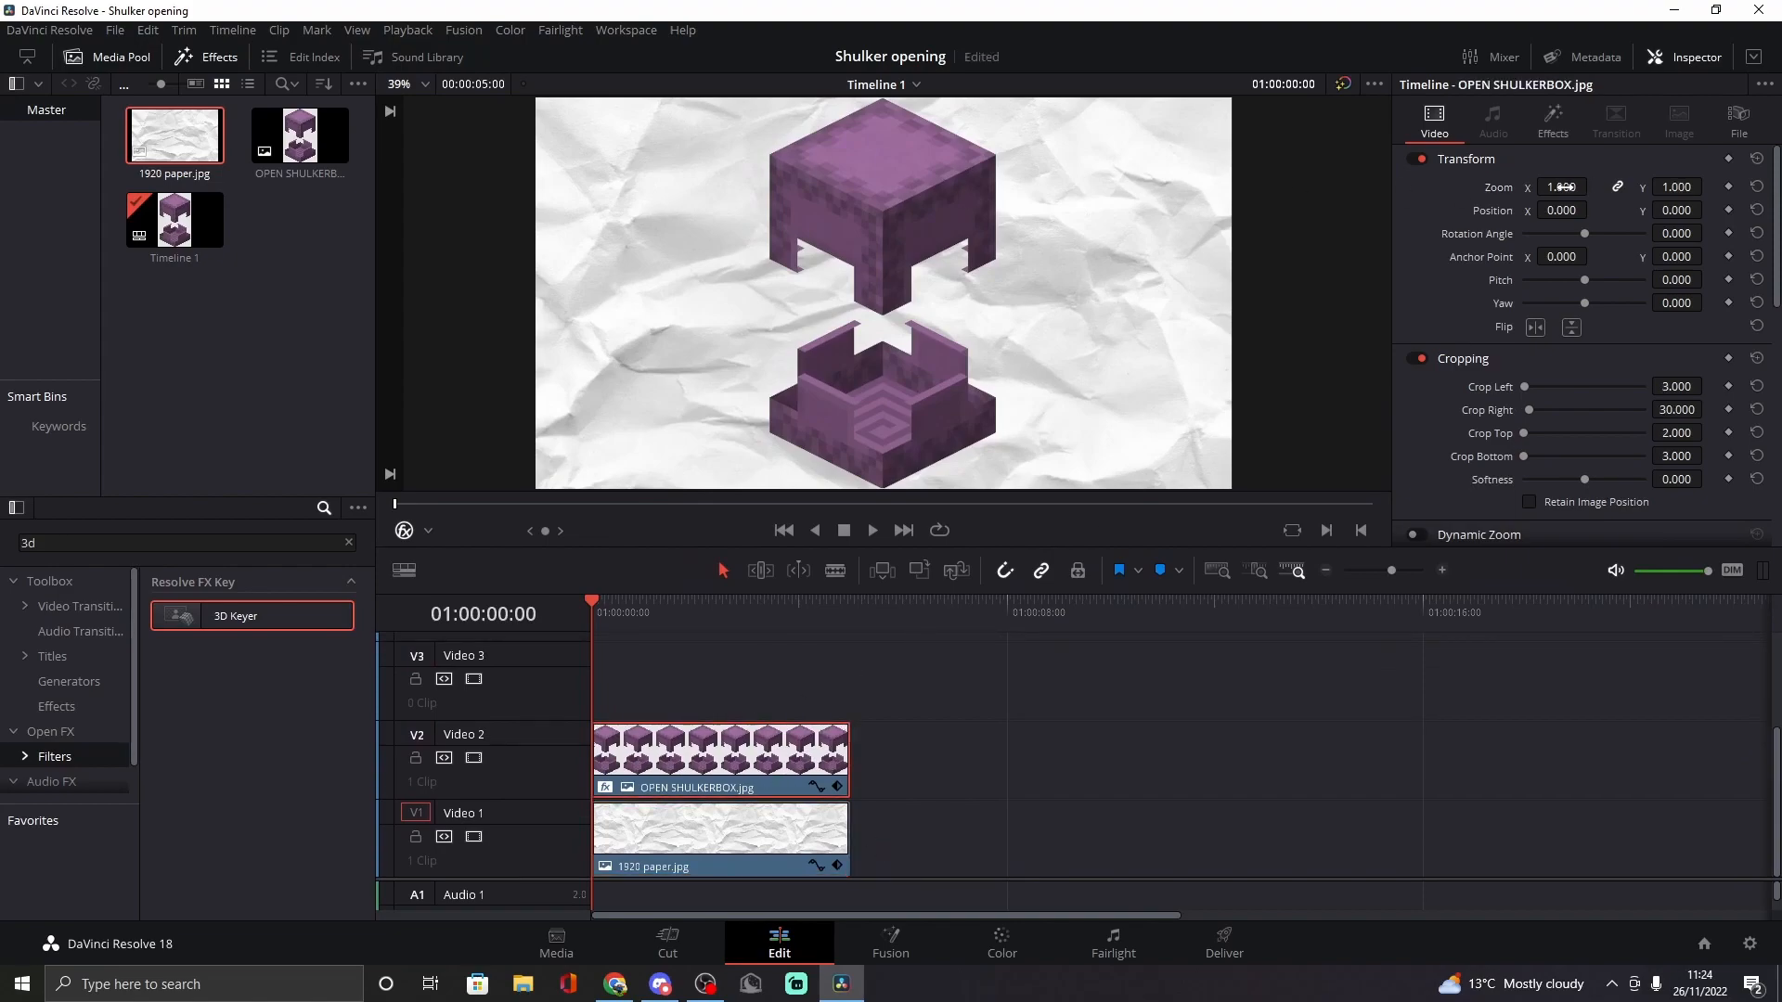
left_click_drag(1562, 187, 1505, 187)
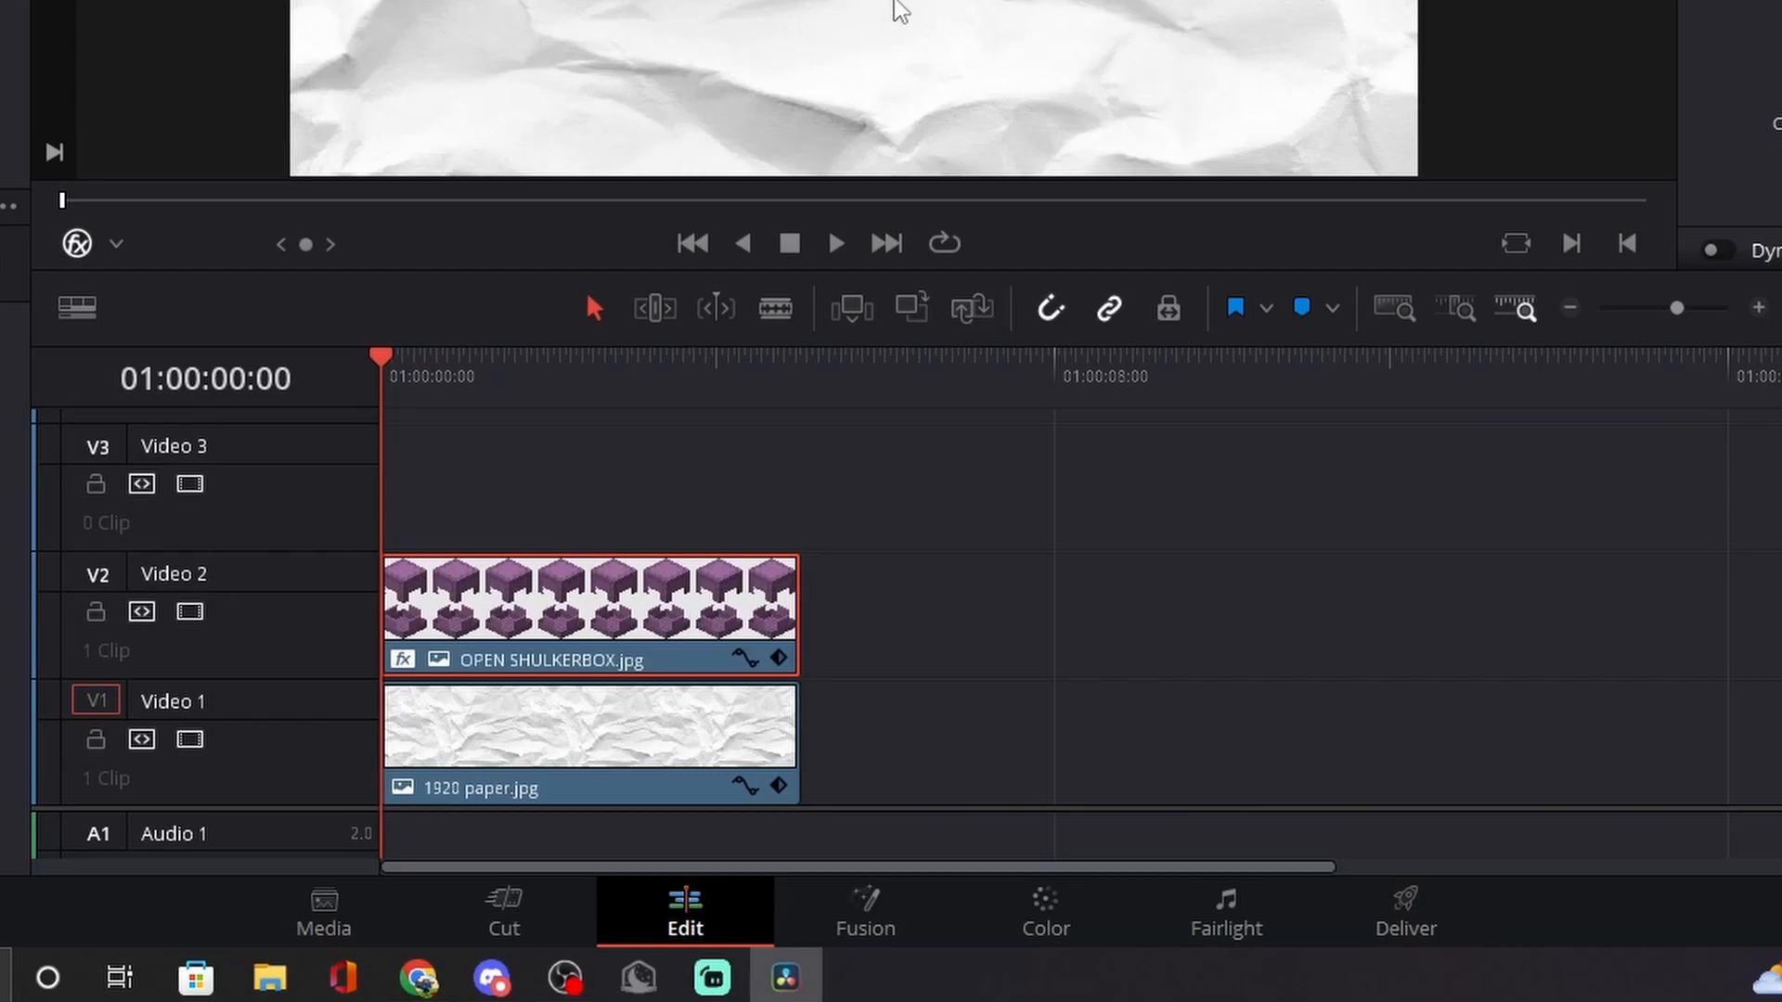
Step: Duplicate the shulker box clip onto Video 3, directly above the original at the timeline start
left_click(798, 388)
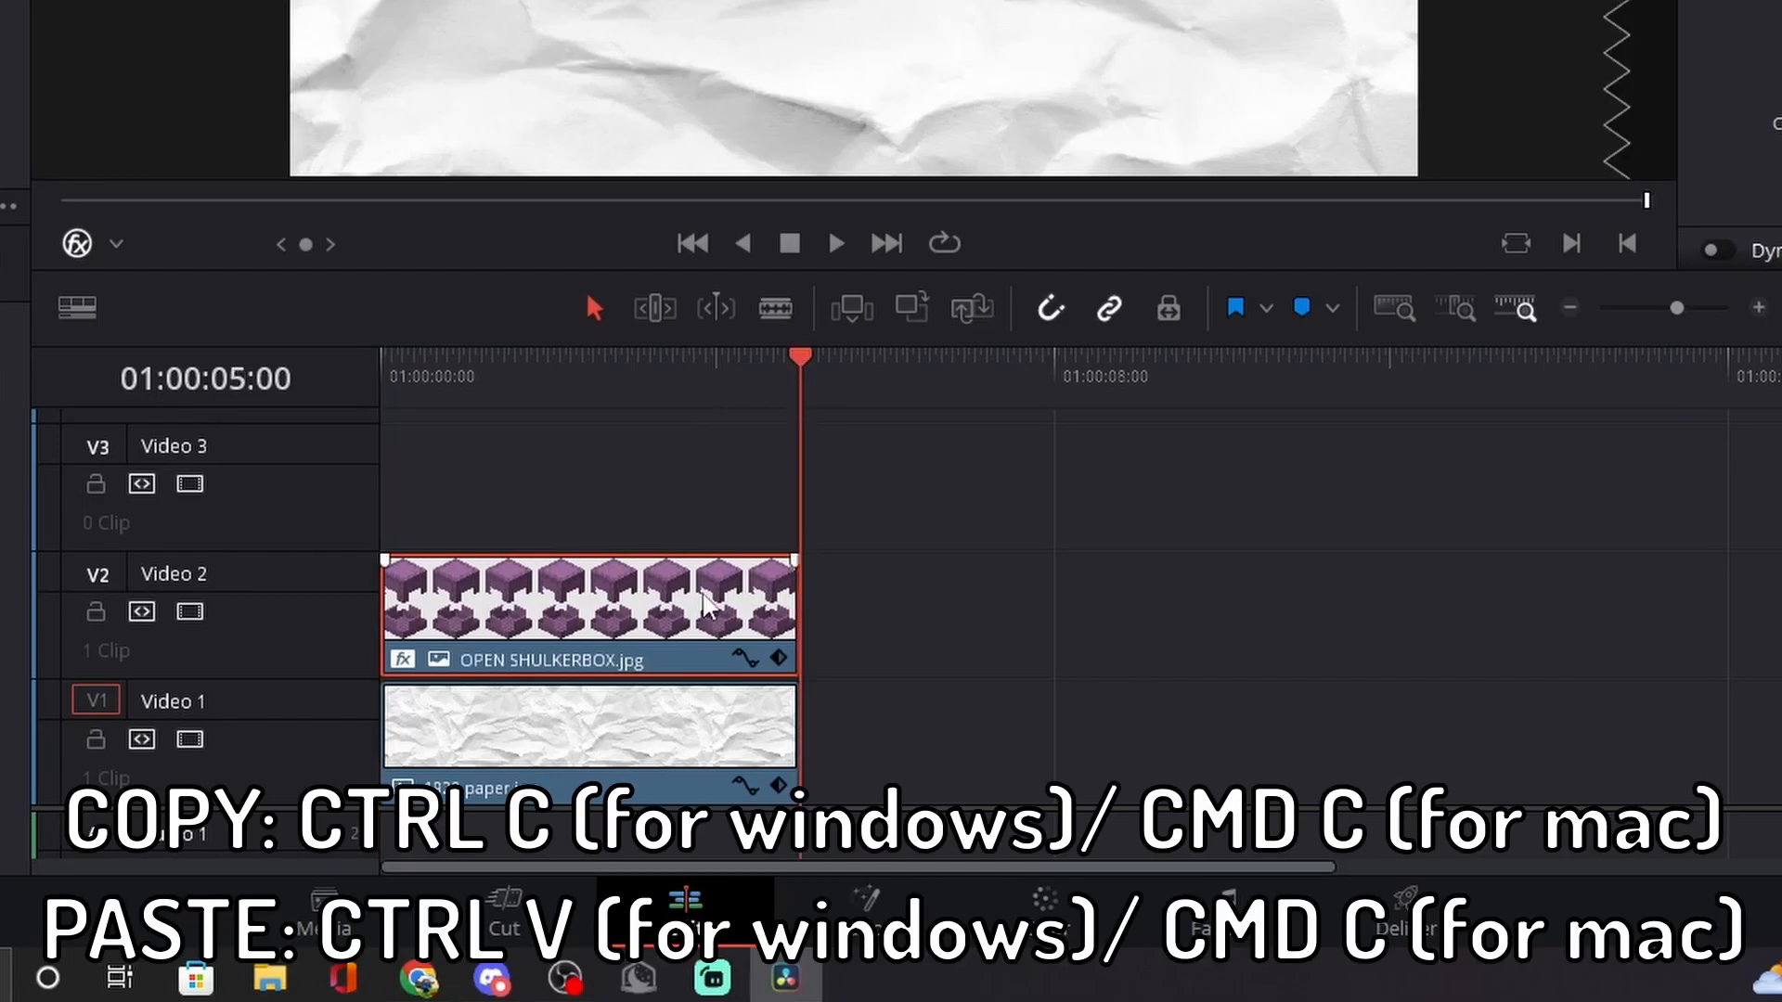
key("ctrl+c")
key("ctrl+v")
left_click_drag(1011, 659, 541, 521)
left_click_drag(495, 361, 552, 399)
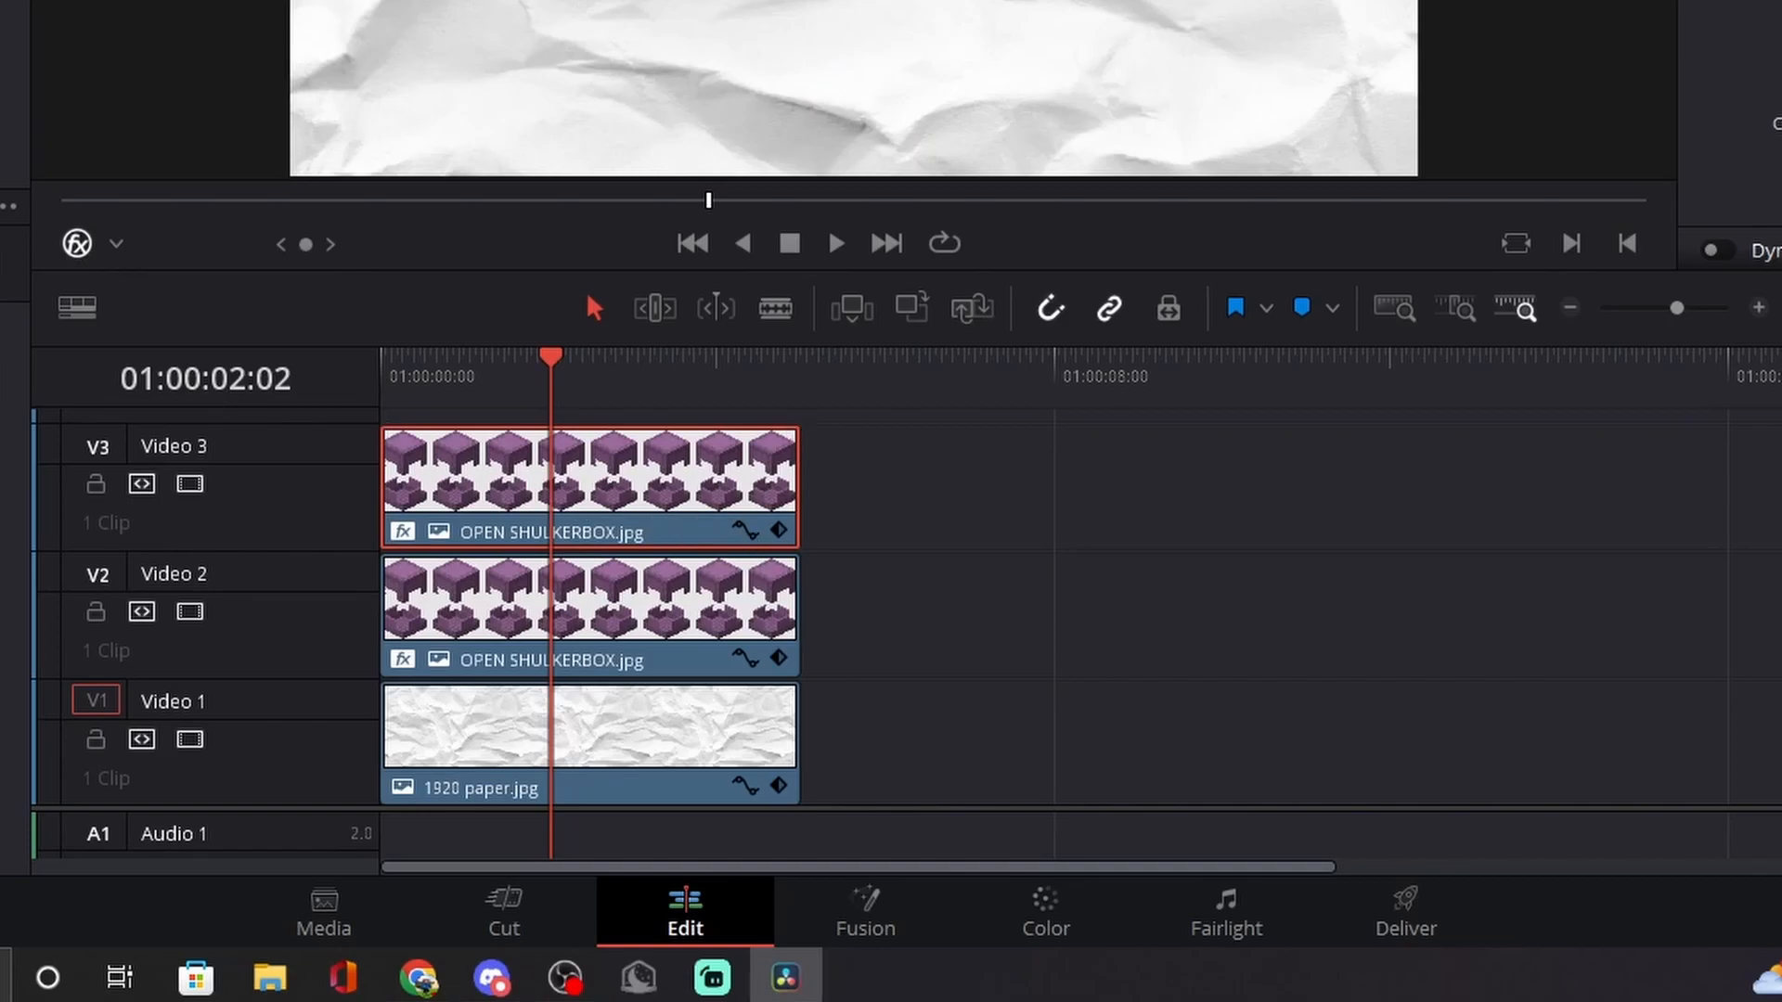
Step: Isolate the Video 3 shulker clip, set its Crop Bottom to about 467 to keep only the lid, and realign it with the timeline start
left_click_drag(580, 517, 995, 517)
left_click(907, 373)
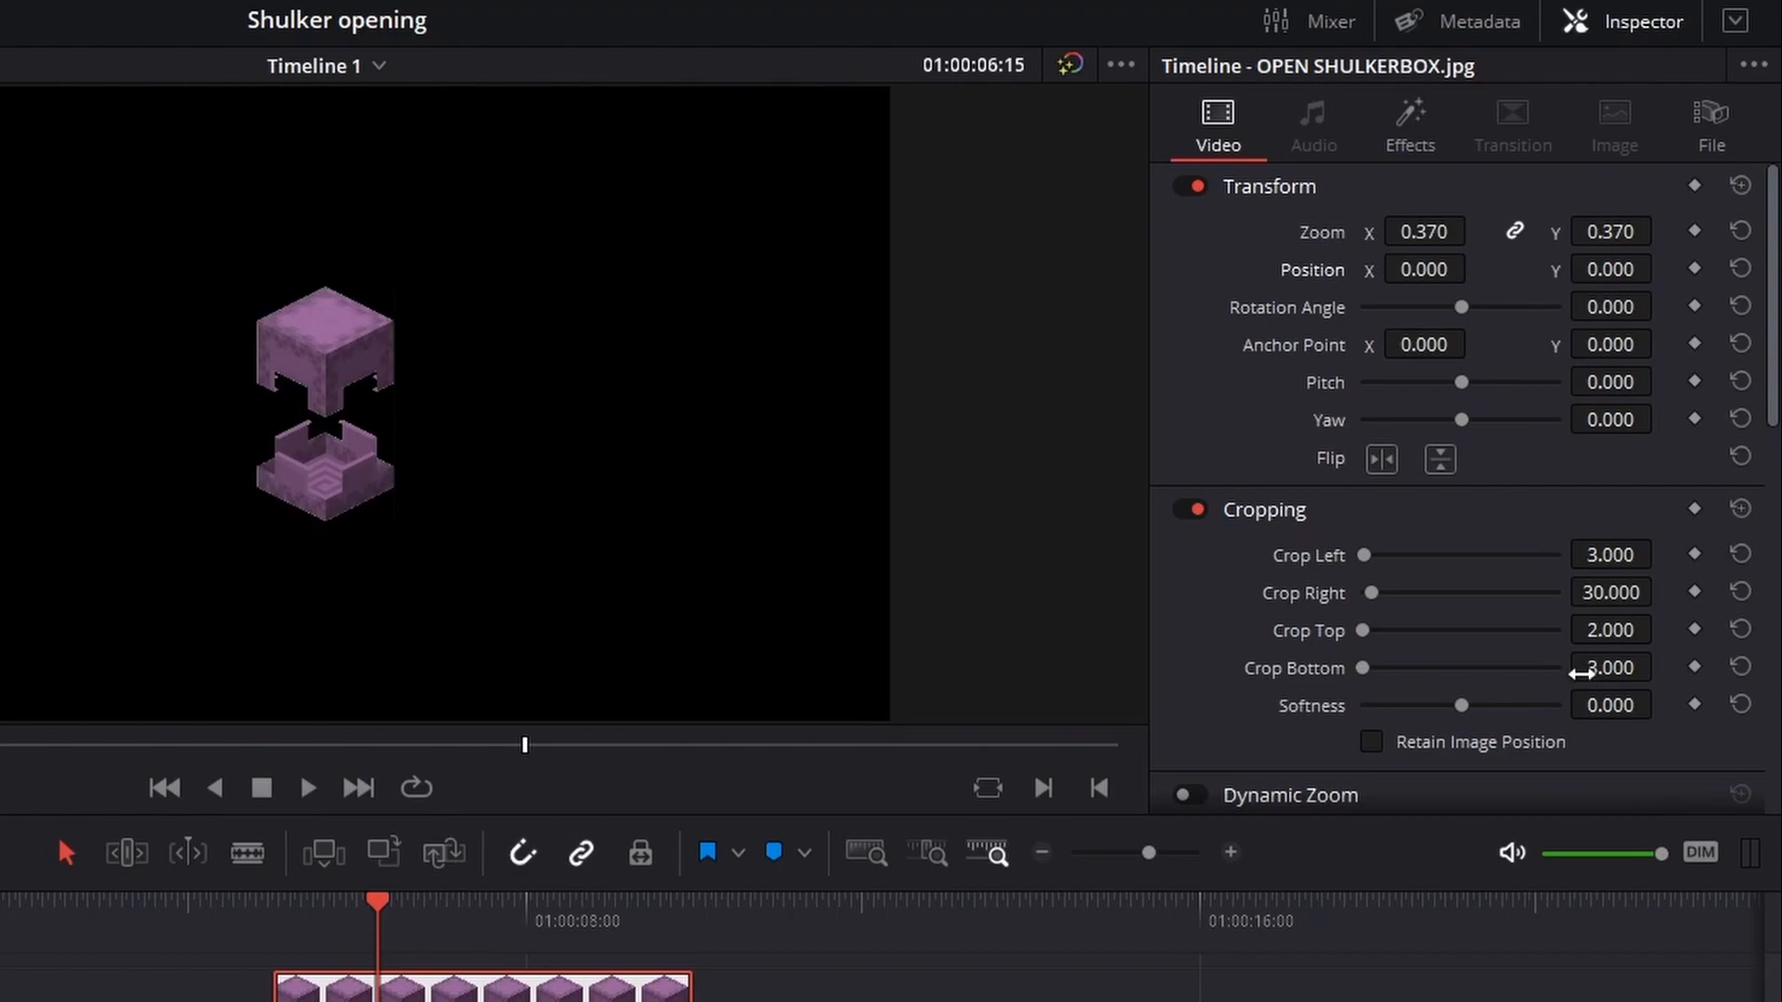
left_click_drag(1600, 667, 1661, 665)
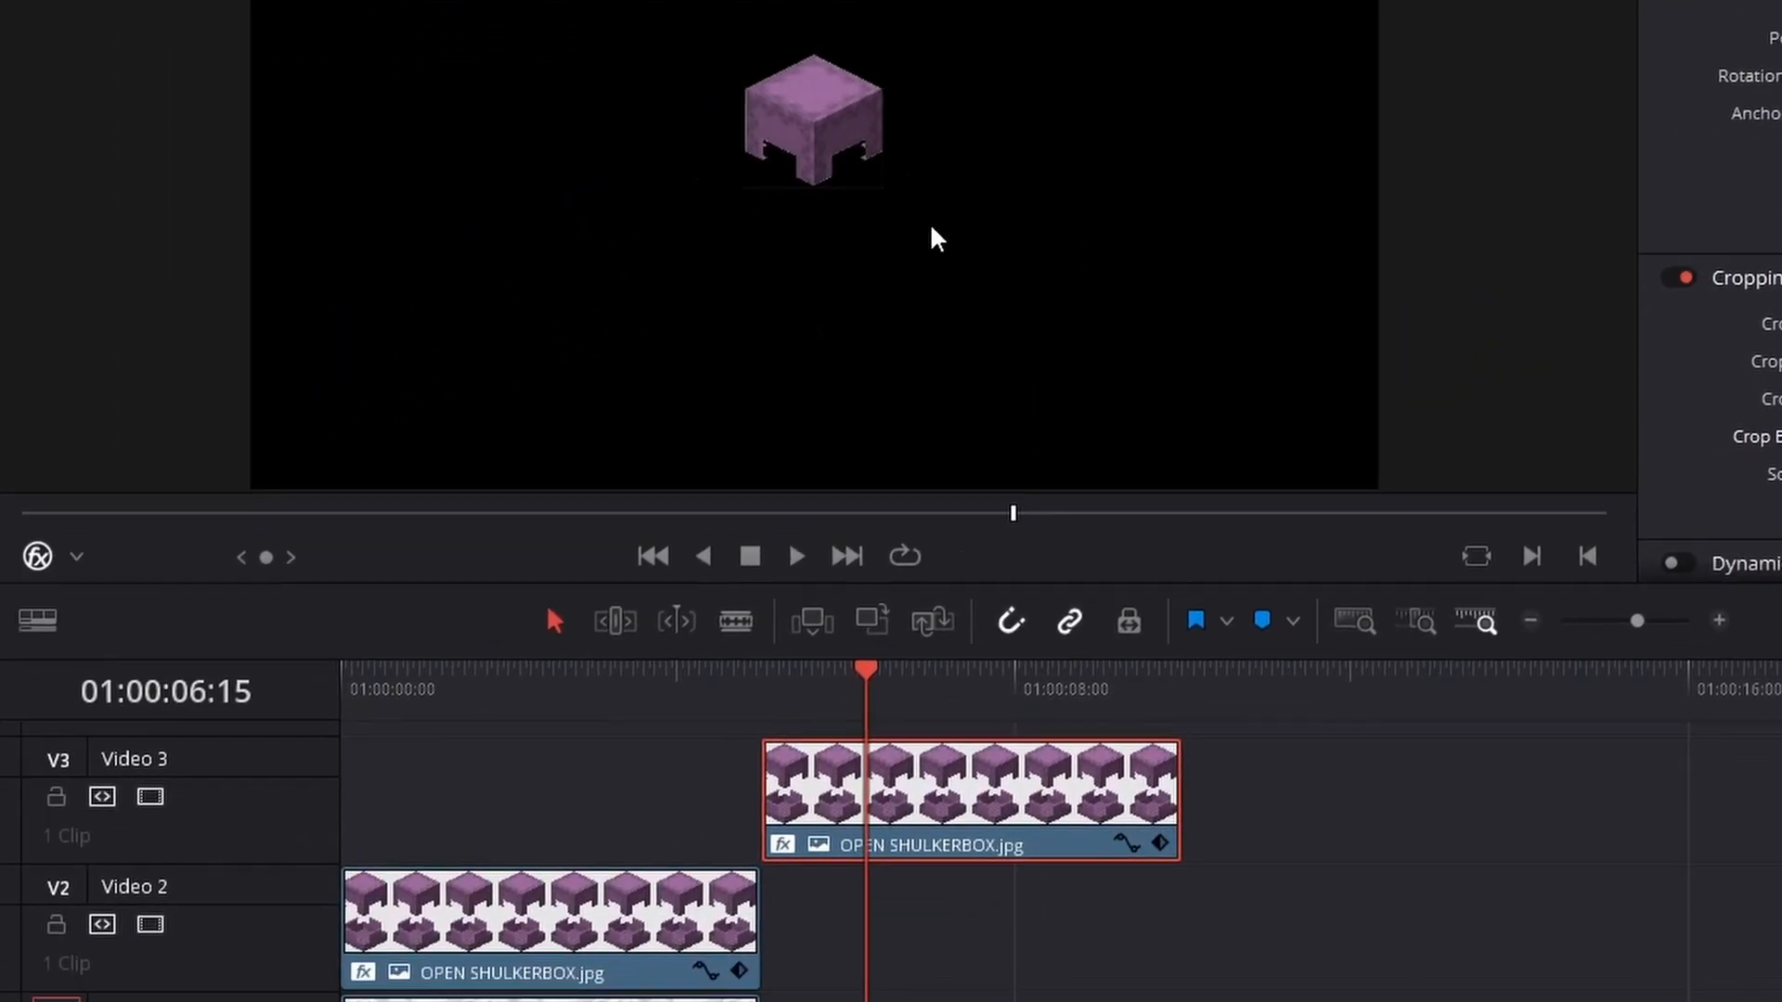
left_click_drag(998, 800, 578, 800)
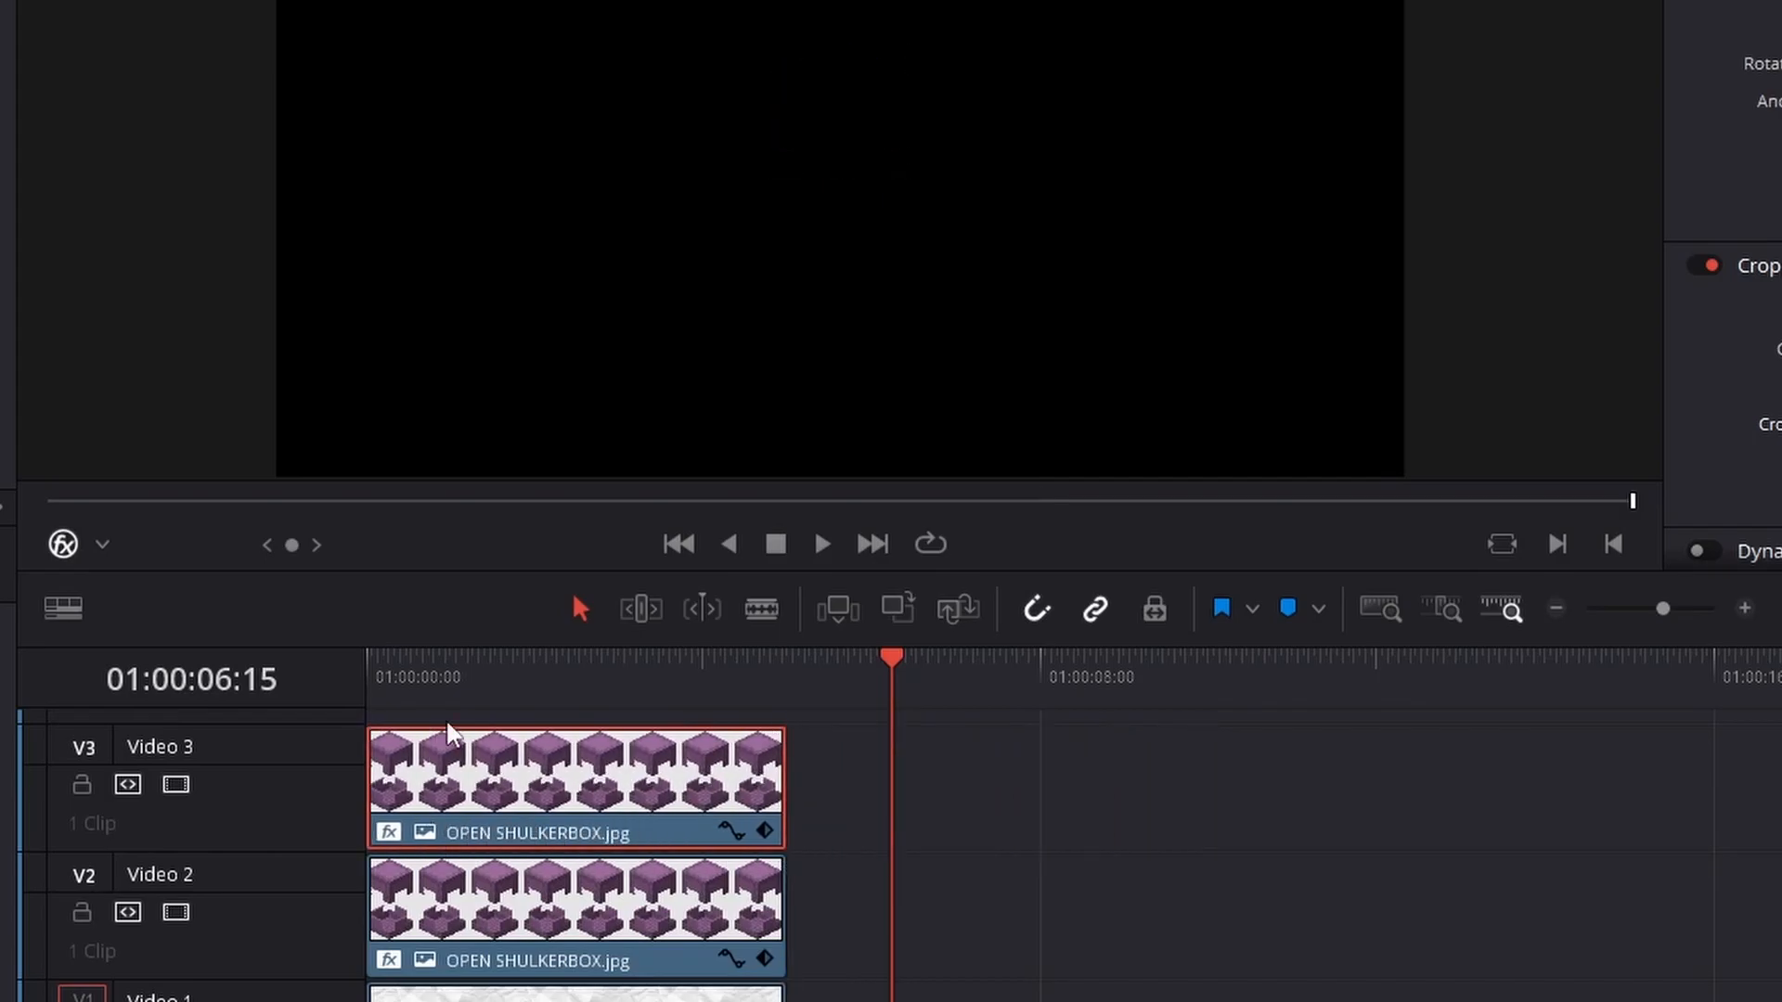
Step: Isolate the Video 2 shulker clip, crop its top to keep only the base, and realign it beneath the lid clip
left_click(486, 661)
left_click_drag(585, 928, 1004, 928)
left_click_drag(962, 692, 1000, 692)
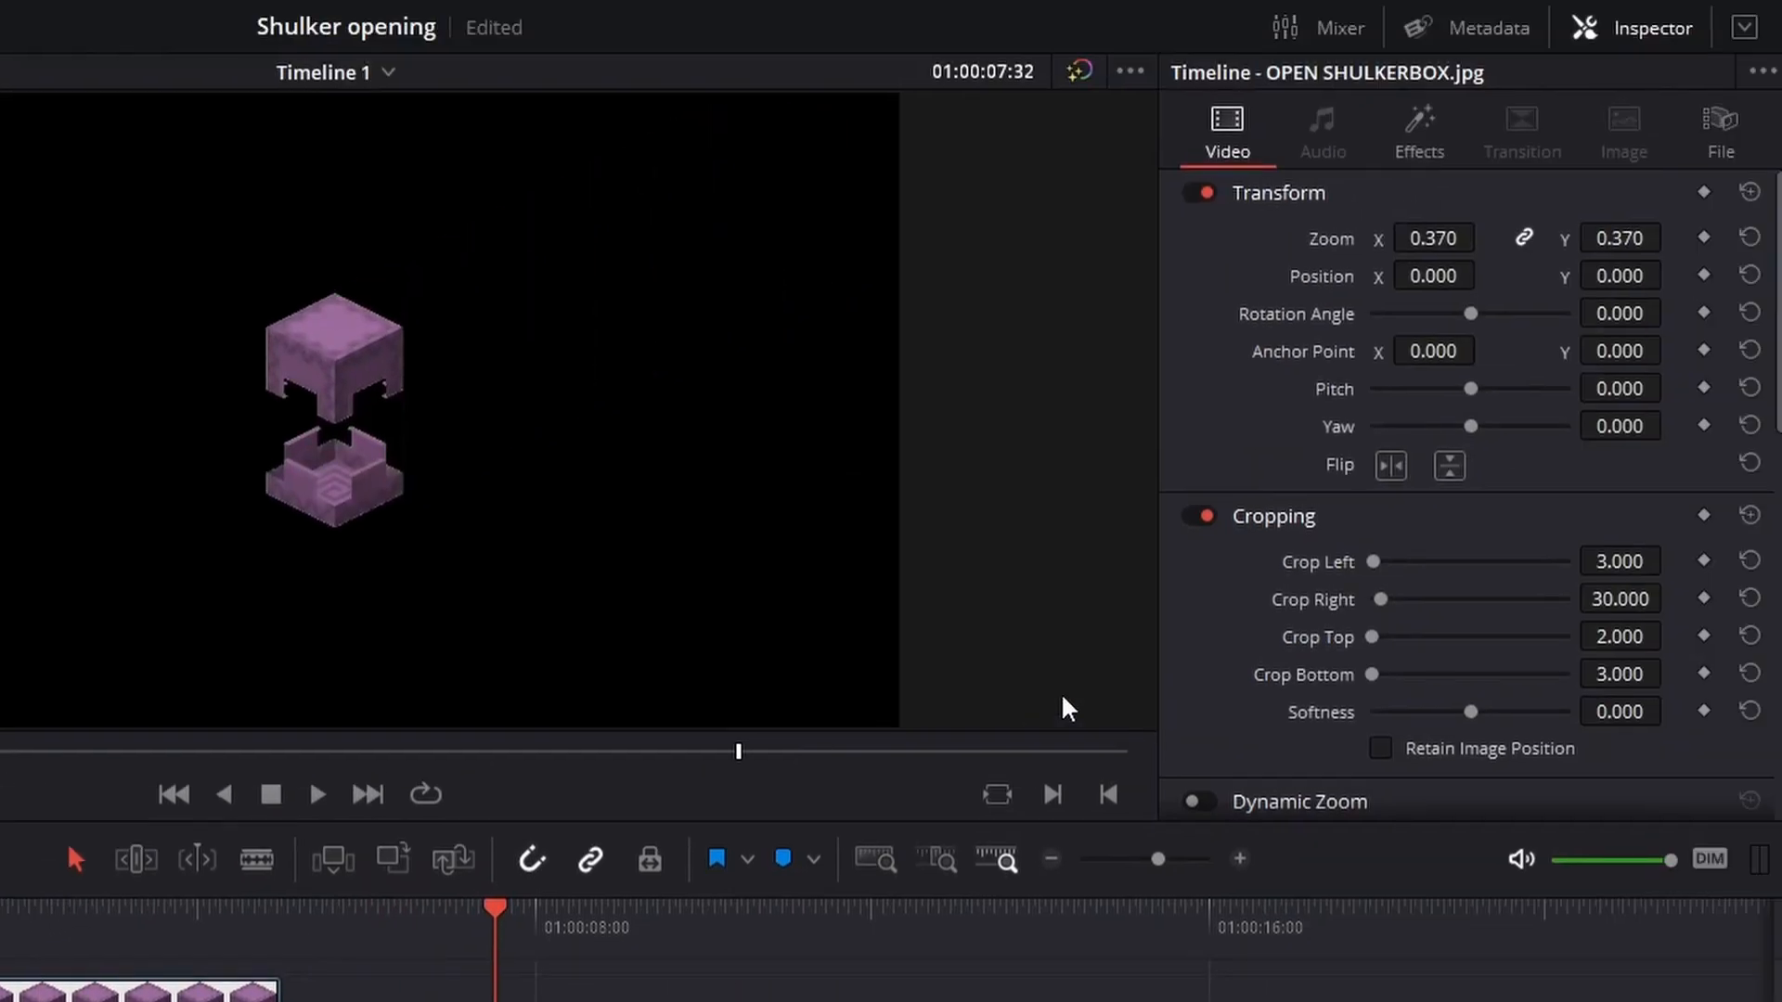
left_click_drag(1612, 634, 1672, 635)
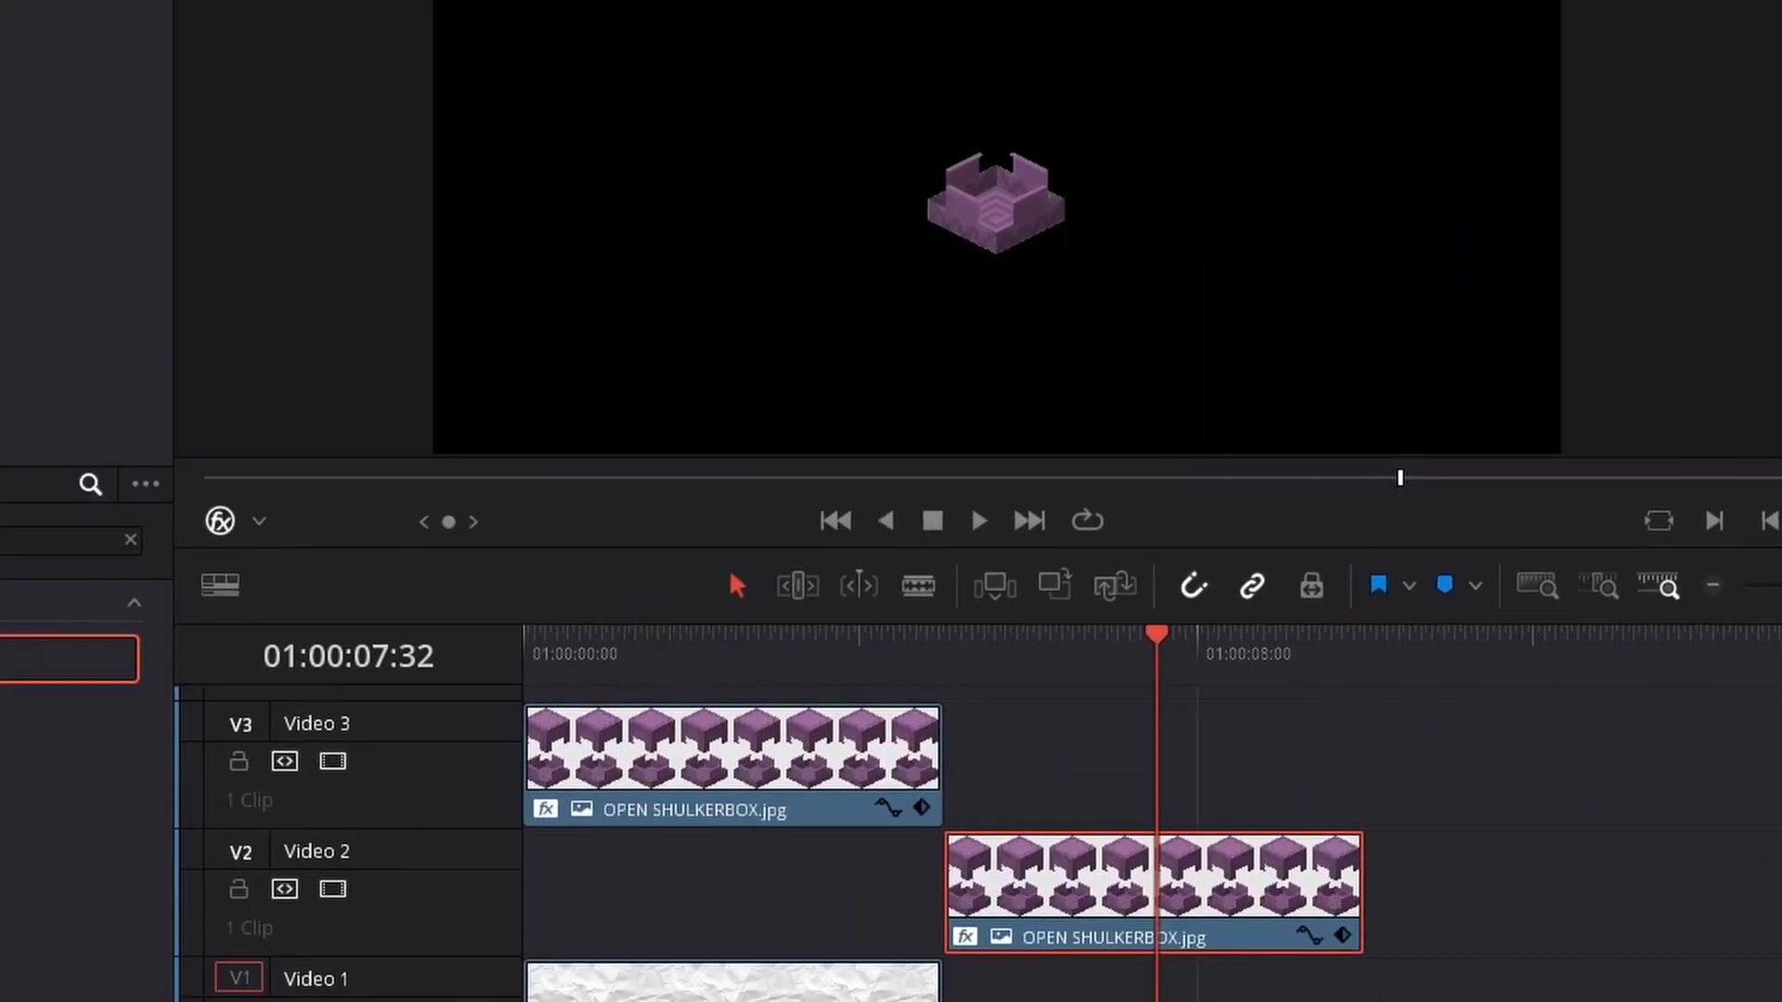
left_click_drag(1237, 891, 791, 897)
left_click(737, 633)
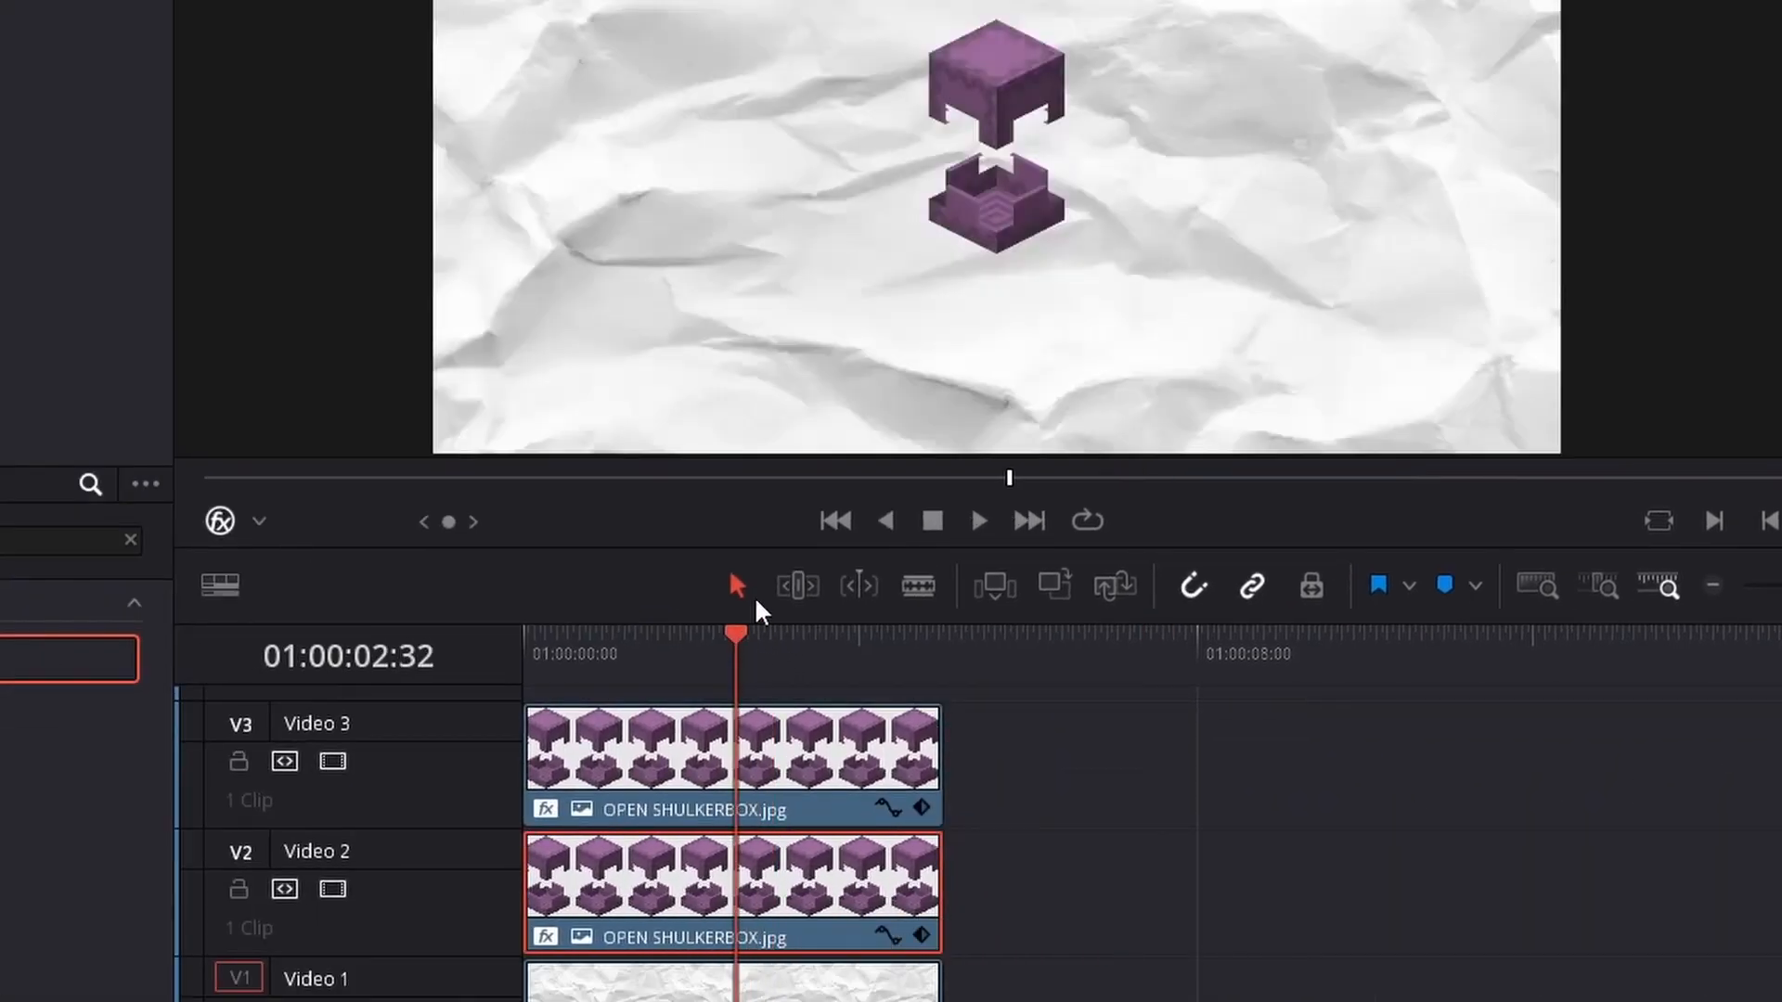
Step: Add a Position keyframe to the Video 3 lid clip at its first frame, with Y at -141 to close the box
left_click(803, 817)
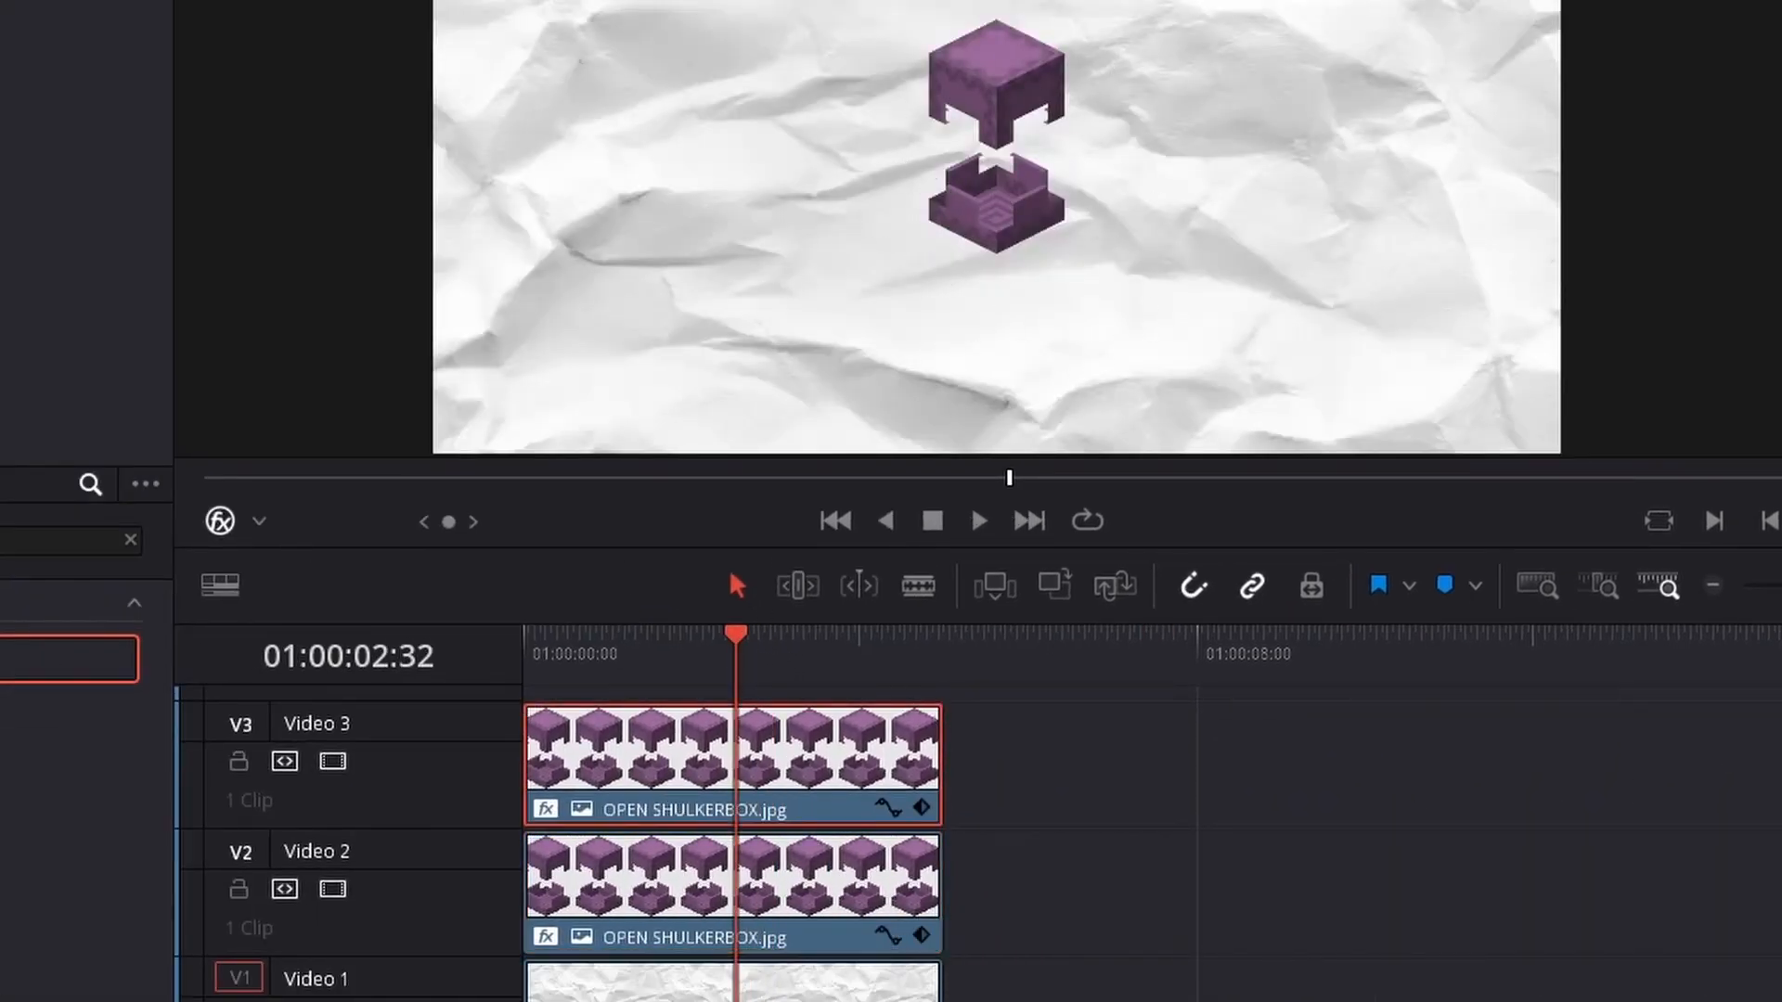
left_click_drag(224, 791, 149, 810)
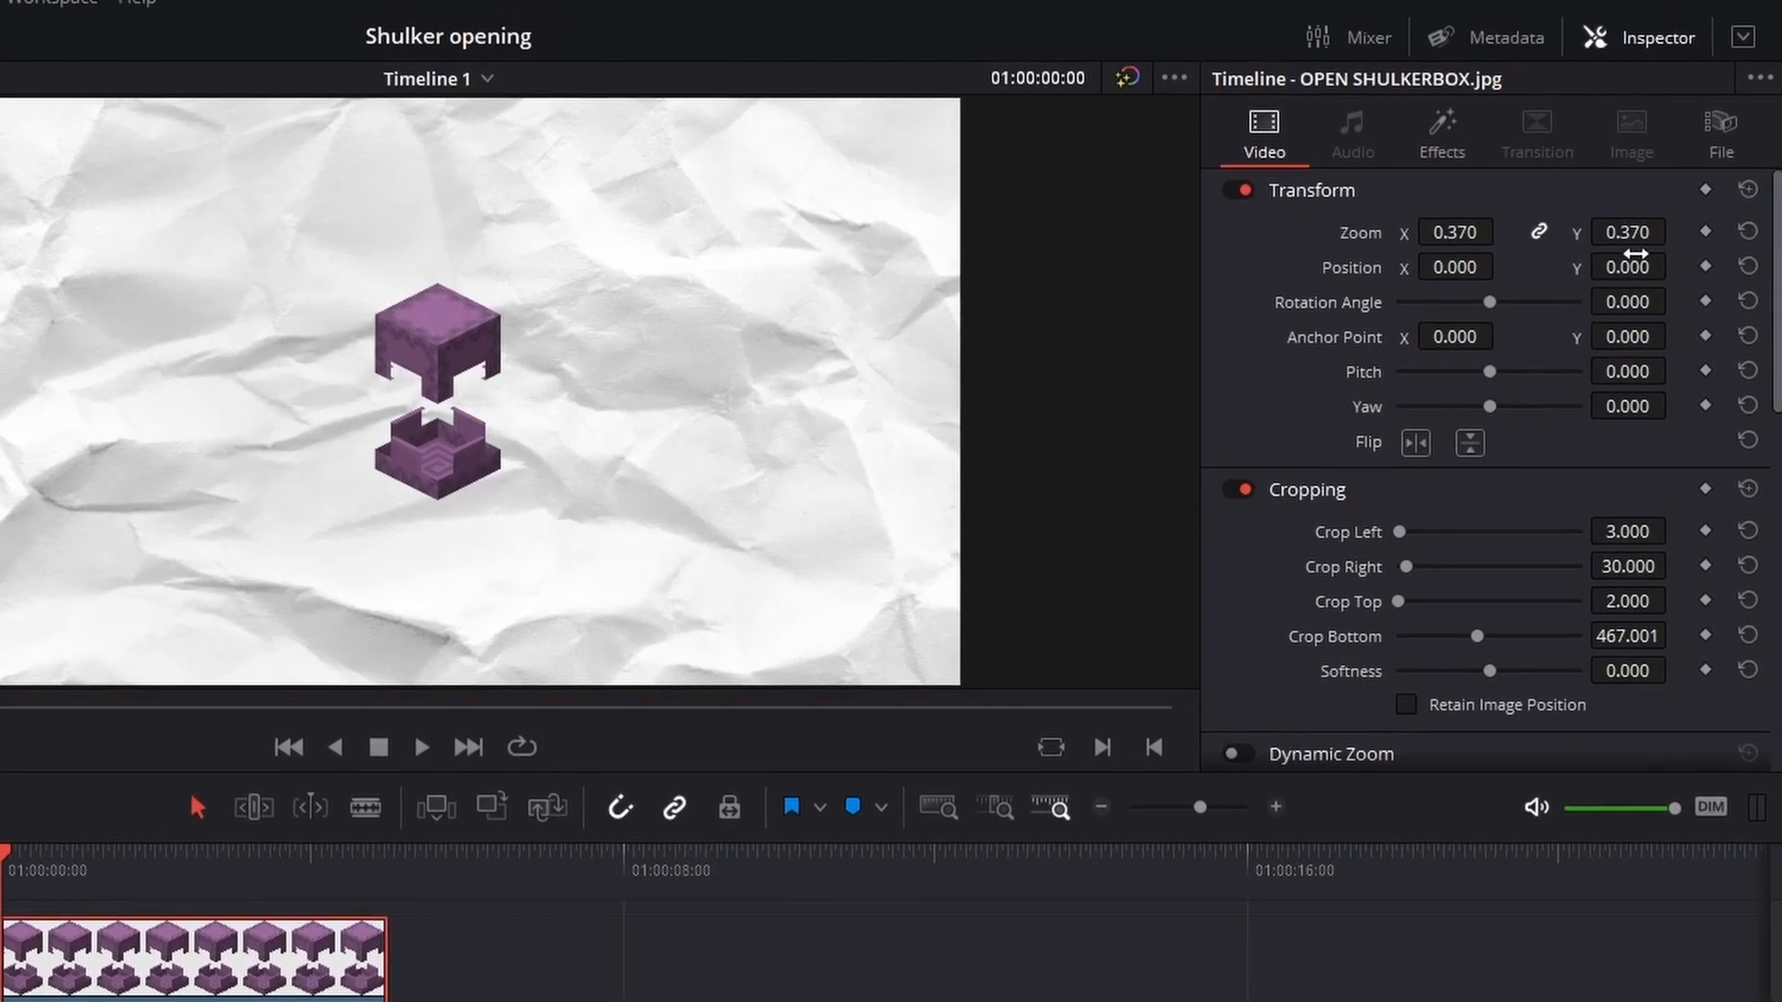
left_click(1706, 269)
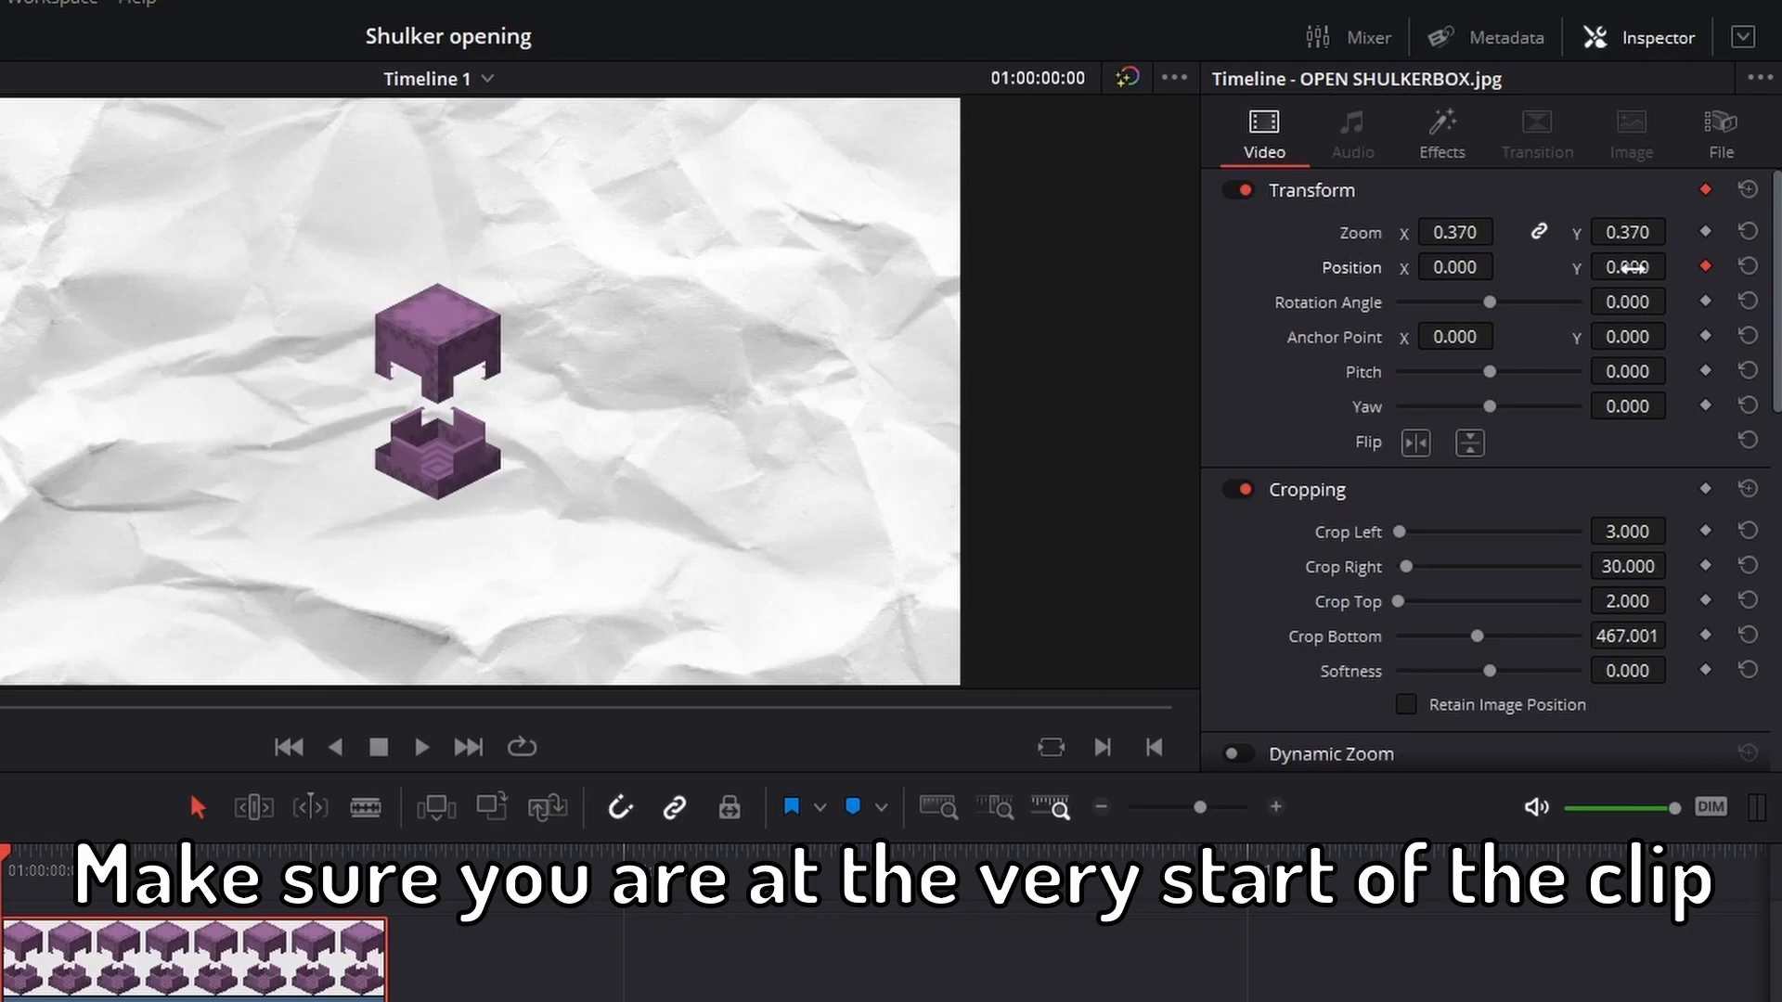
mouse_move(1626, 268)
left_mouse_down()
mouse_move(1496, 269)
mouse_move(1596, 264)
left_mouse_up()
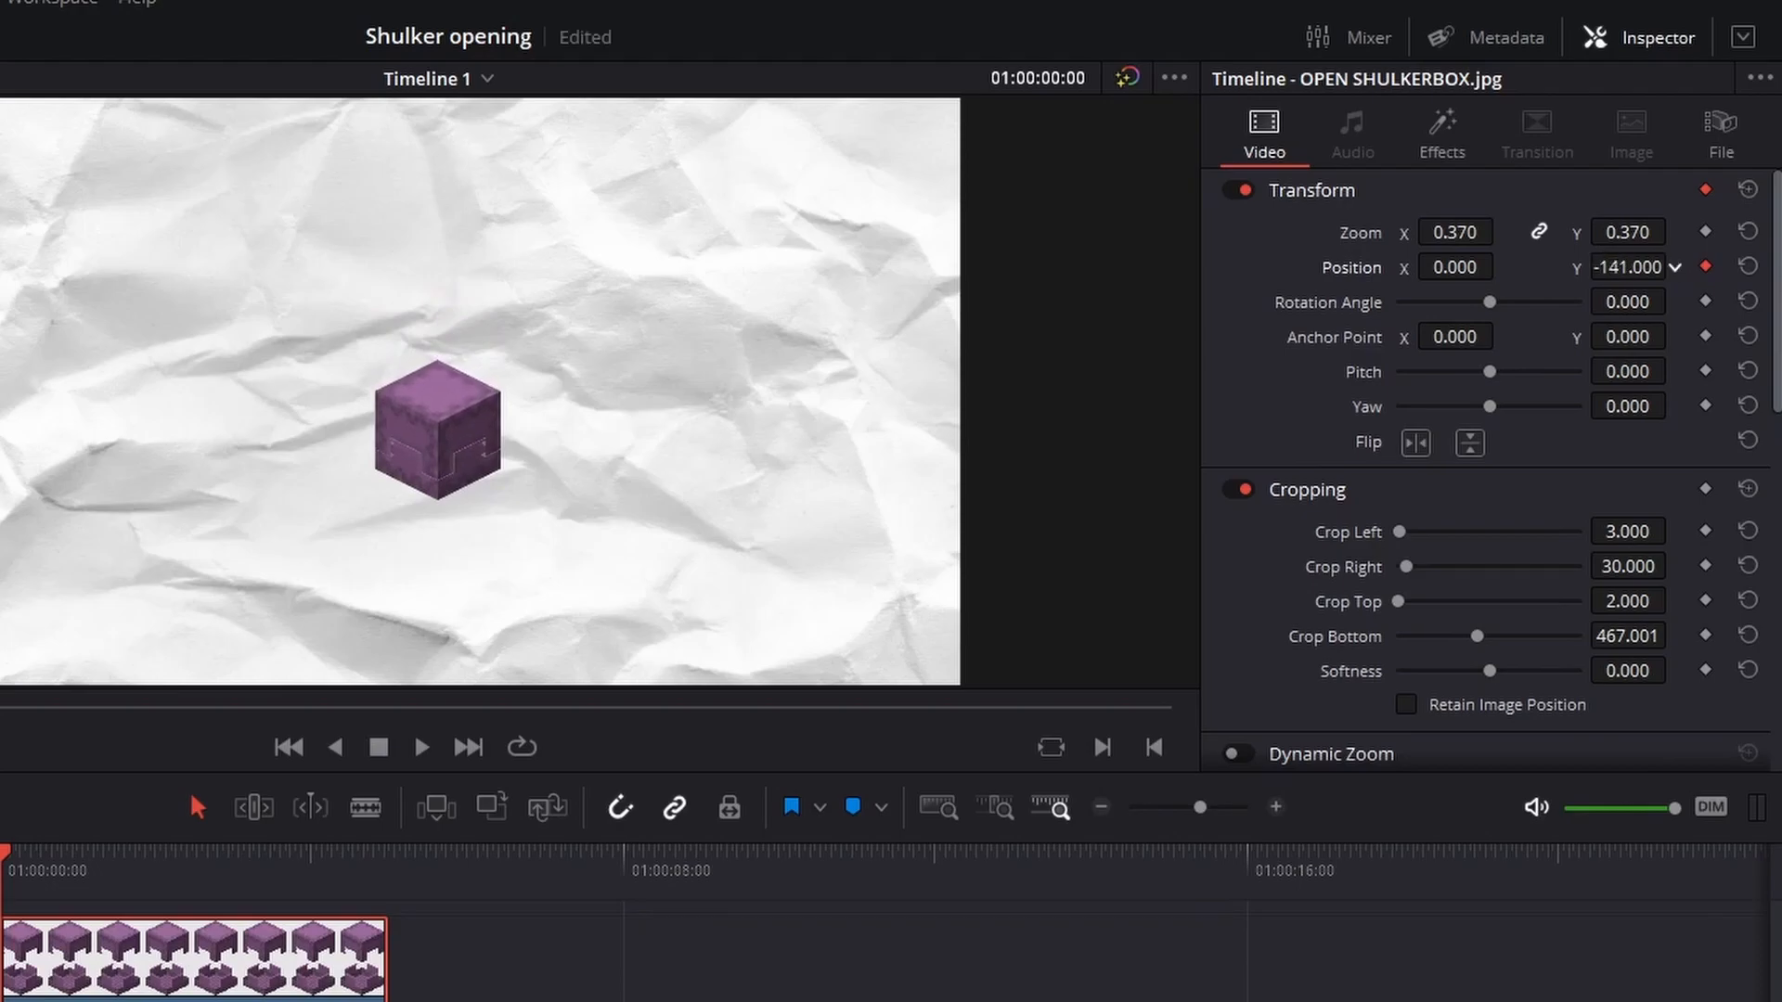
left_click_drag(451, 772, 450, 1001)
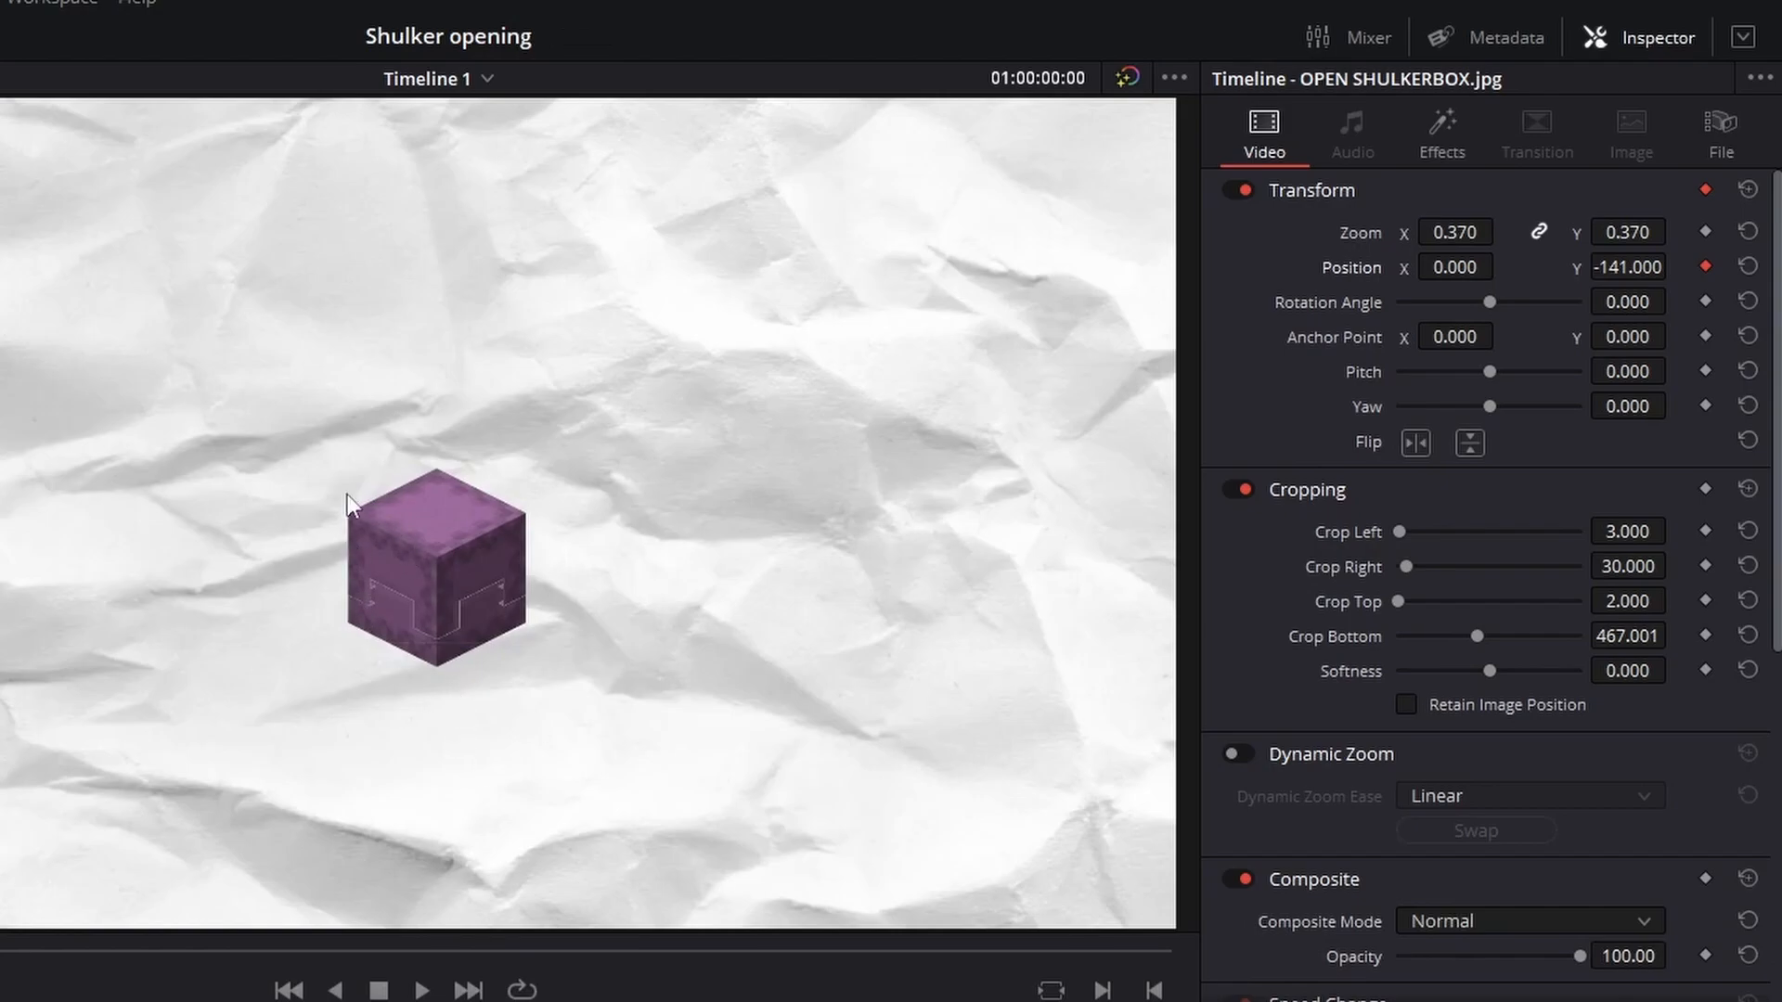
left_click_drag(449, 1001, 441, 622)
Step: Advance to 01:00:00:09 and keyframe the lid clip's Position Y at 0 to open the box
key("Right")
key("Right")
key("Right")
key("Right")
key("Right")
key("Right")
key("Right")
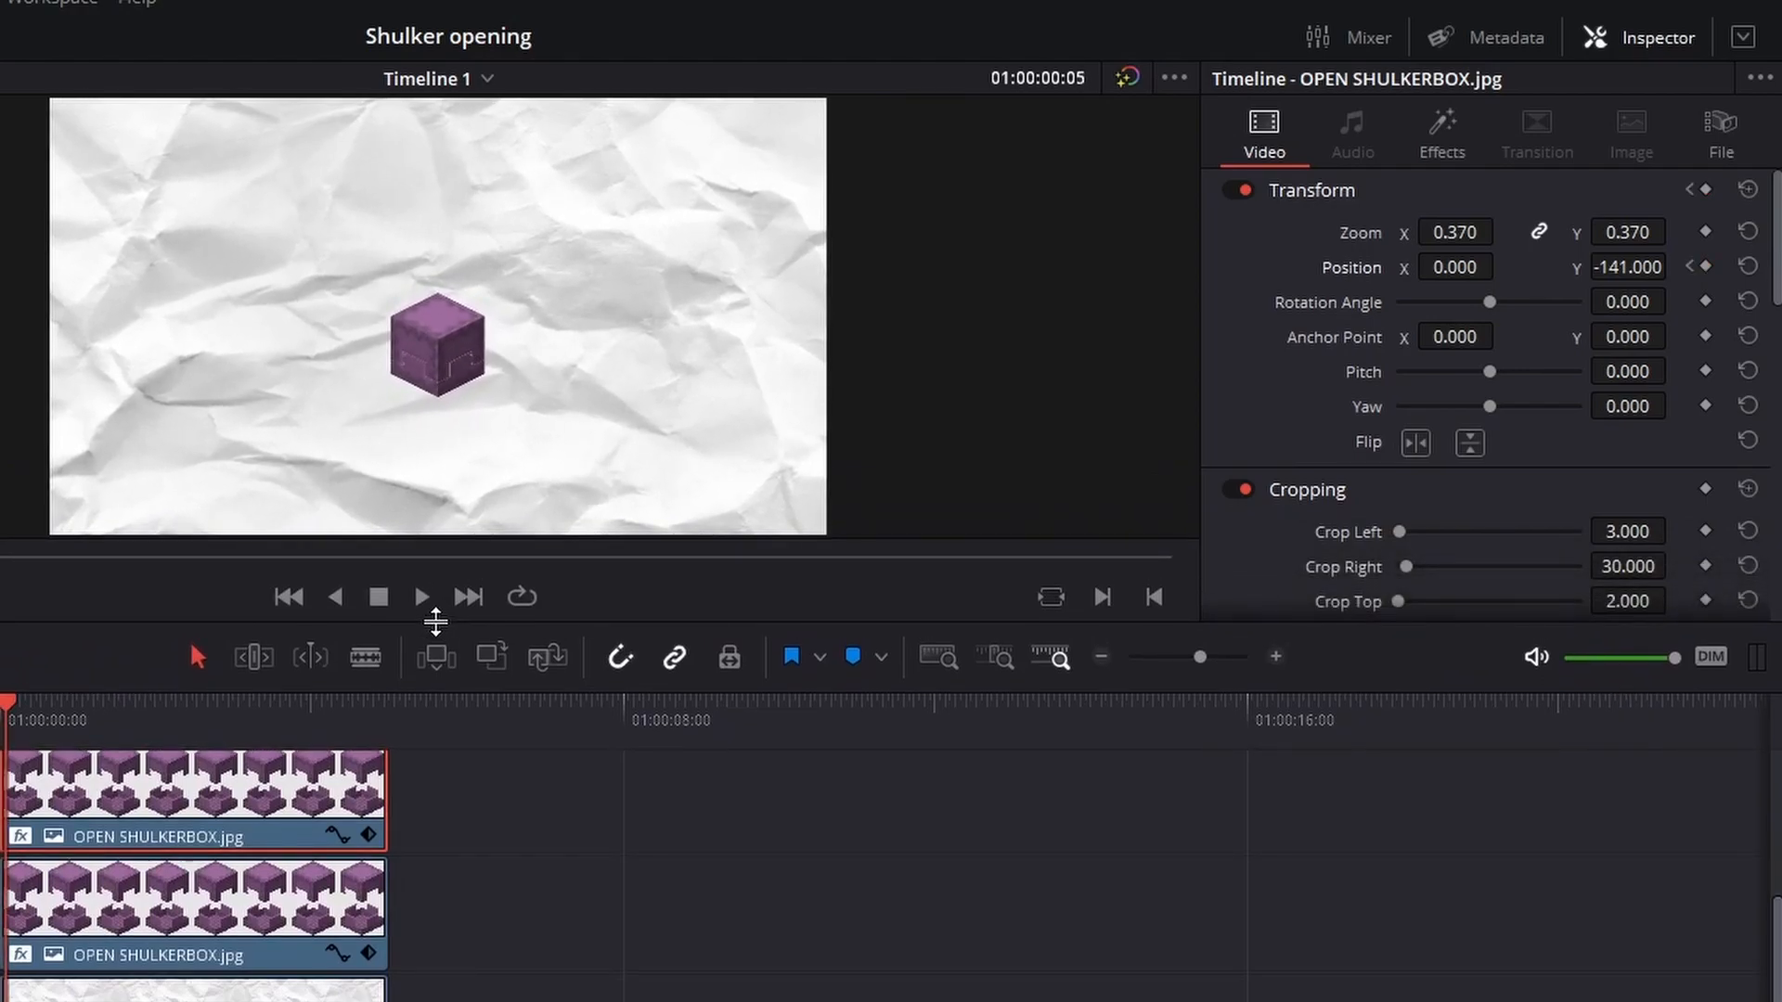
left_click_drag(1603, 268, 1675, 265)
double_click(1617, 268)
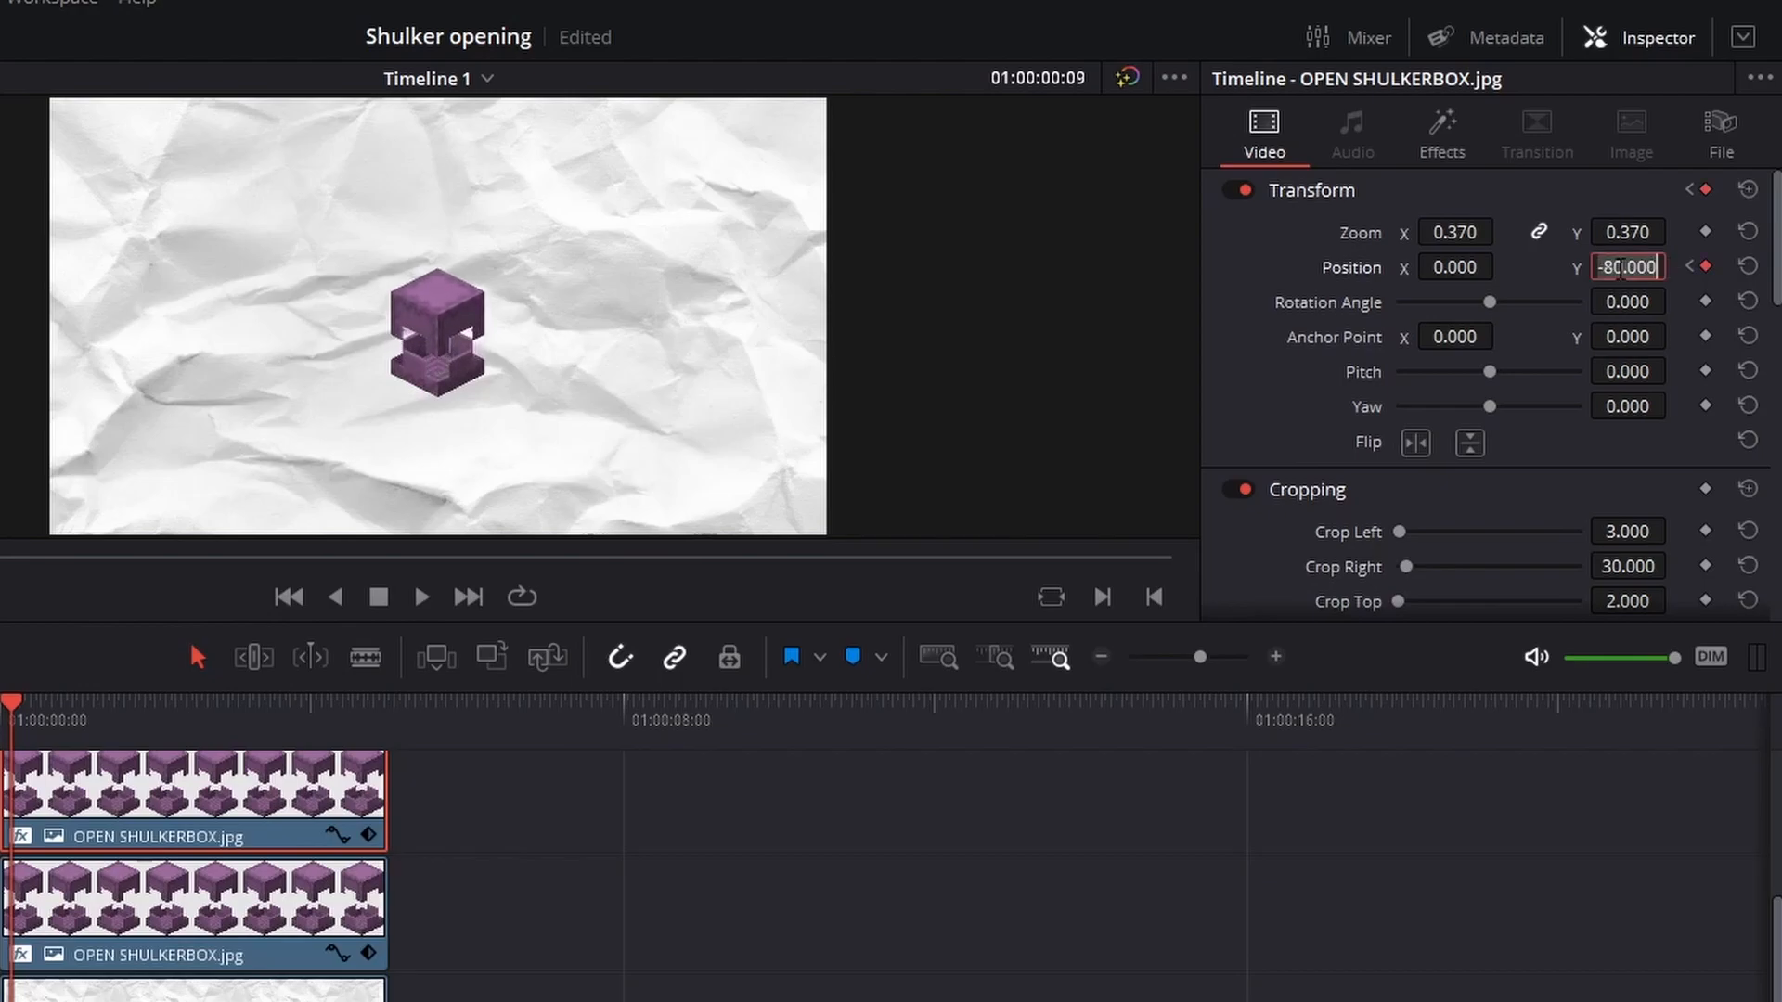
type("0")
key("Return")
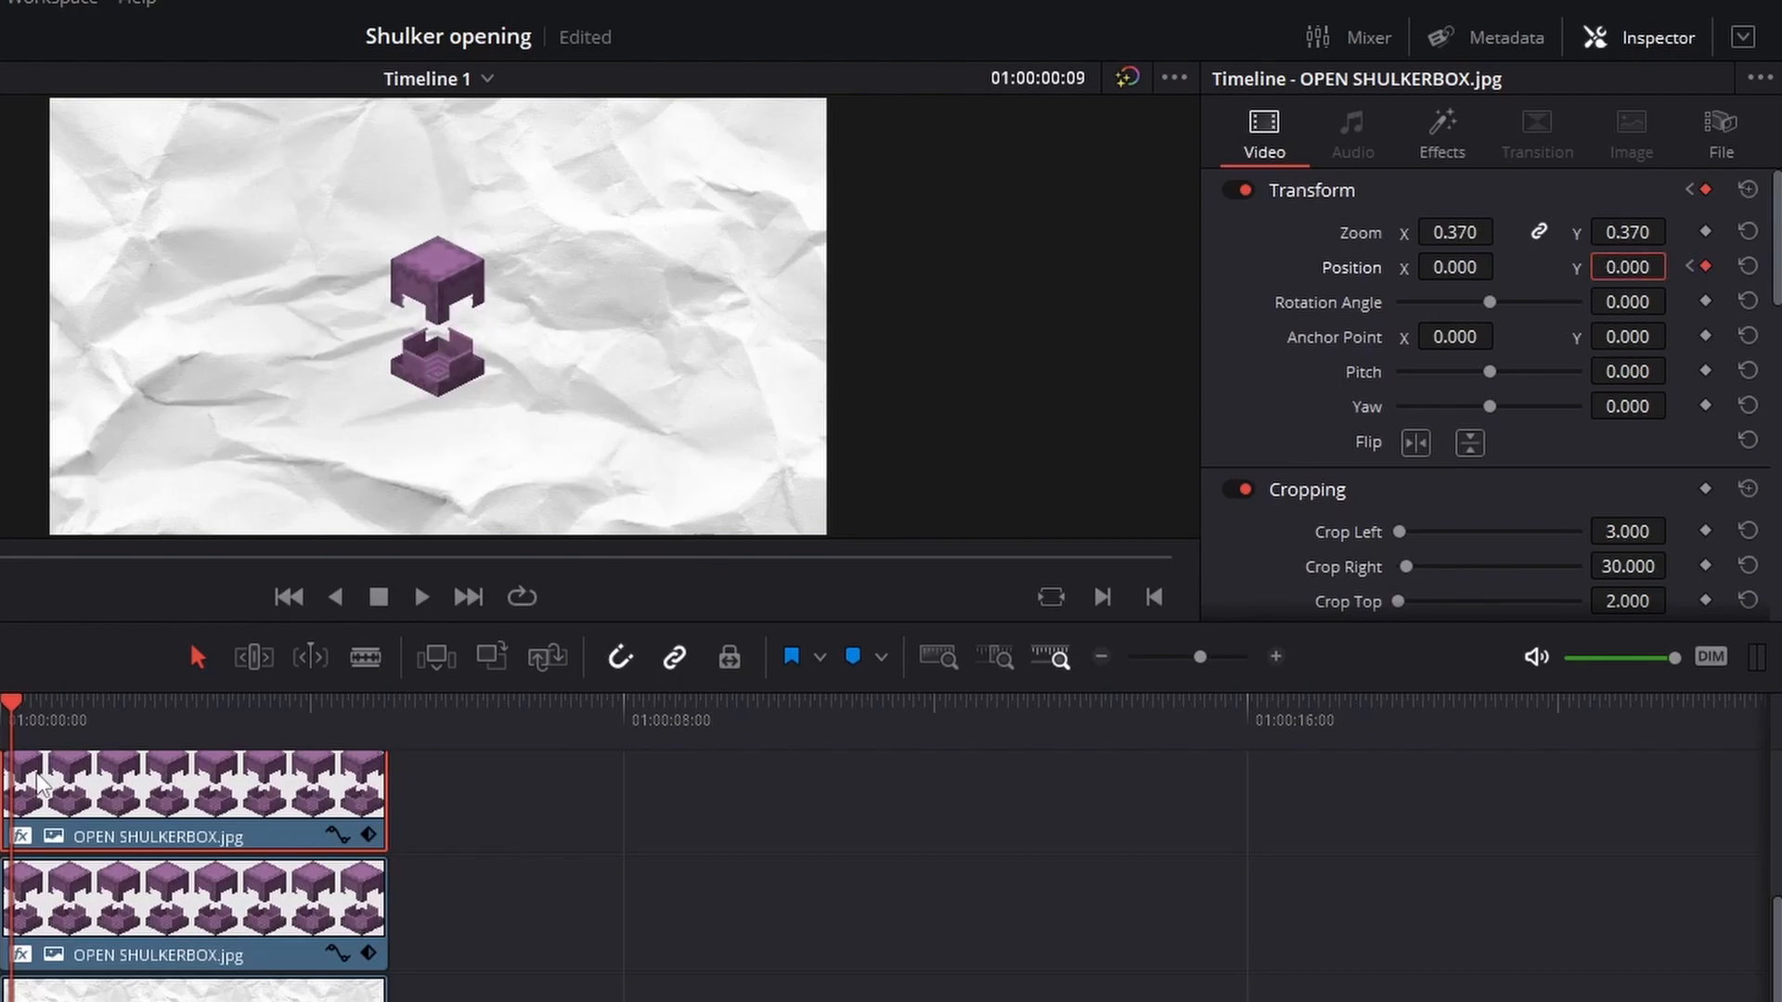
Step: Play back the lid's opening motion from the timeline start, stop, and return to the first frame
left_click(3, 710)
left_click(423, 598)
left_click(378, 598)
left_click(2, 710)
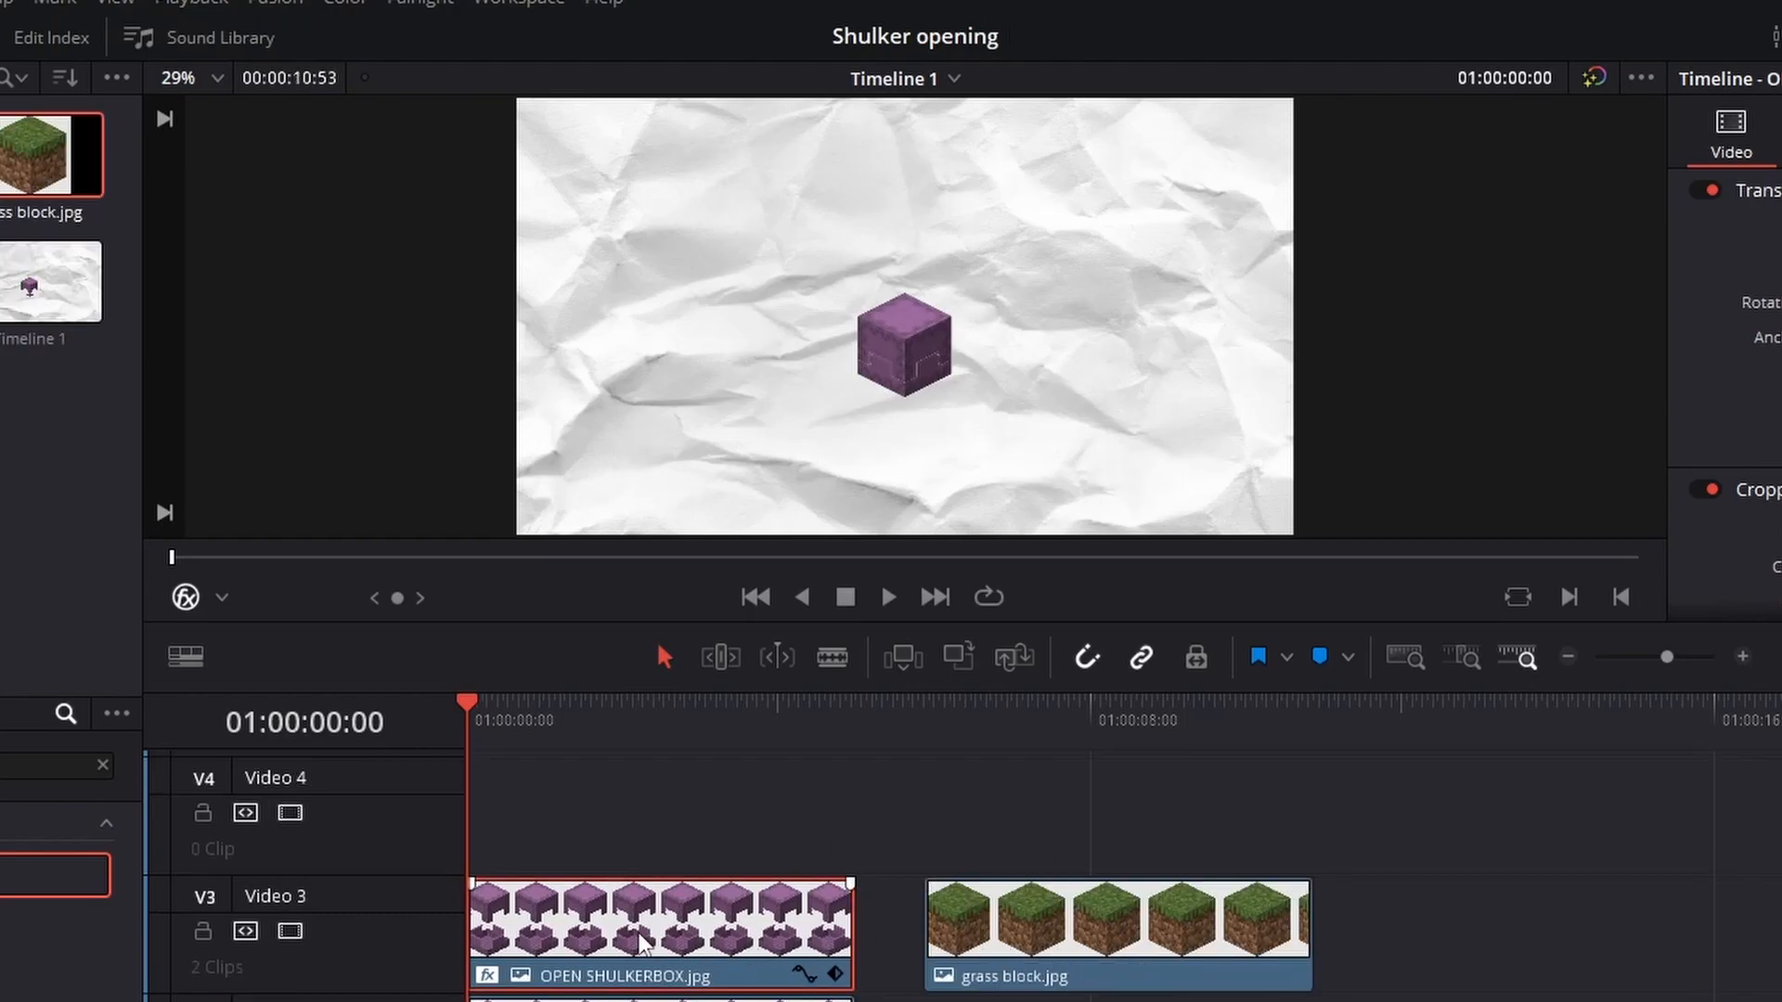
Step: Move the shulker lid clip up to Video 4 and shift the grass block clip on Video 3 toward the timeline start
left_click_drag(640, 943, 611, 821)
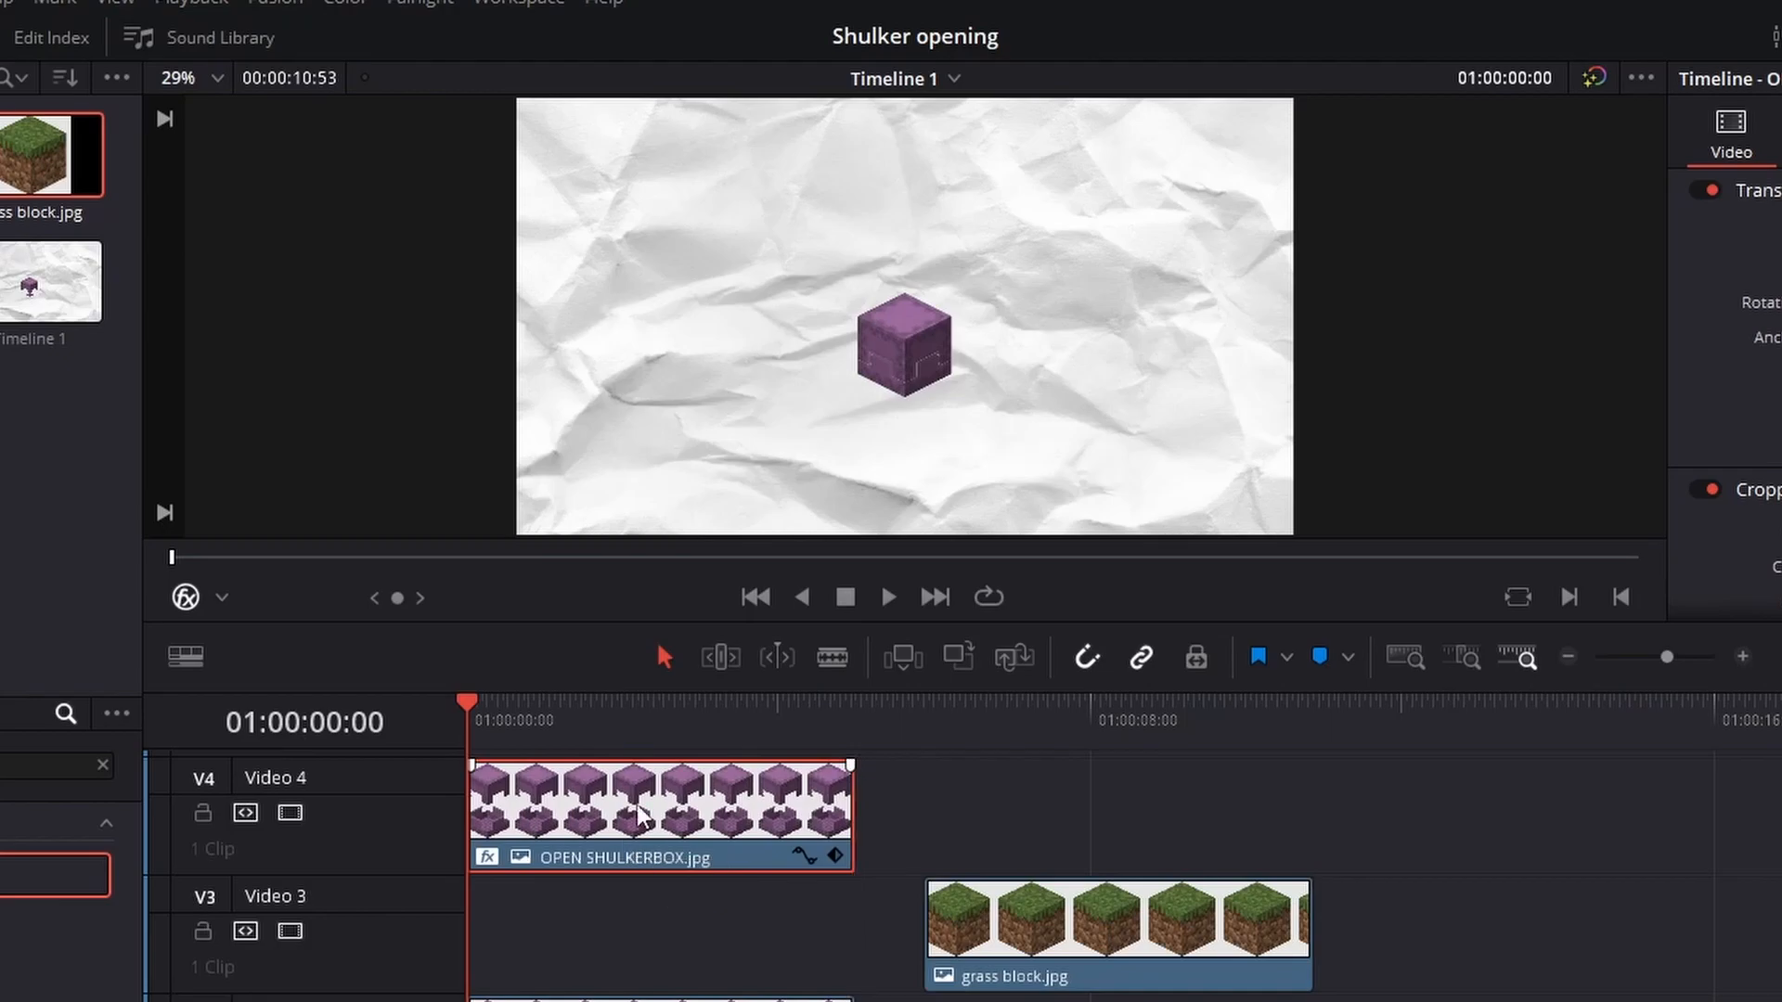
left_click_drag(1071, 940, 548, 905)
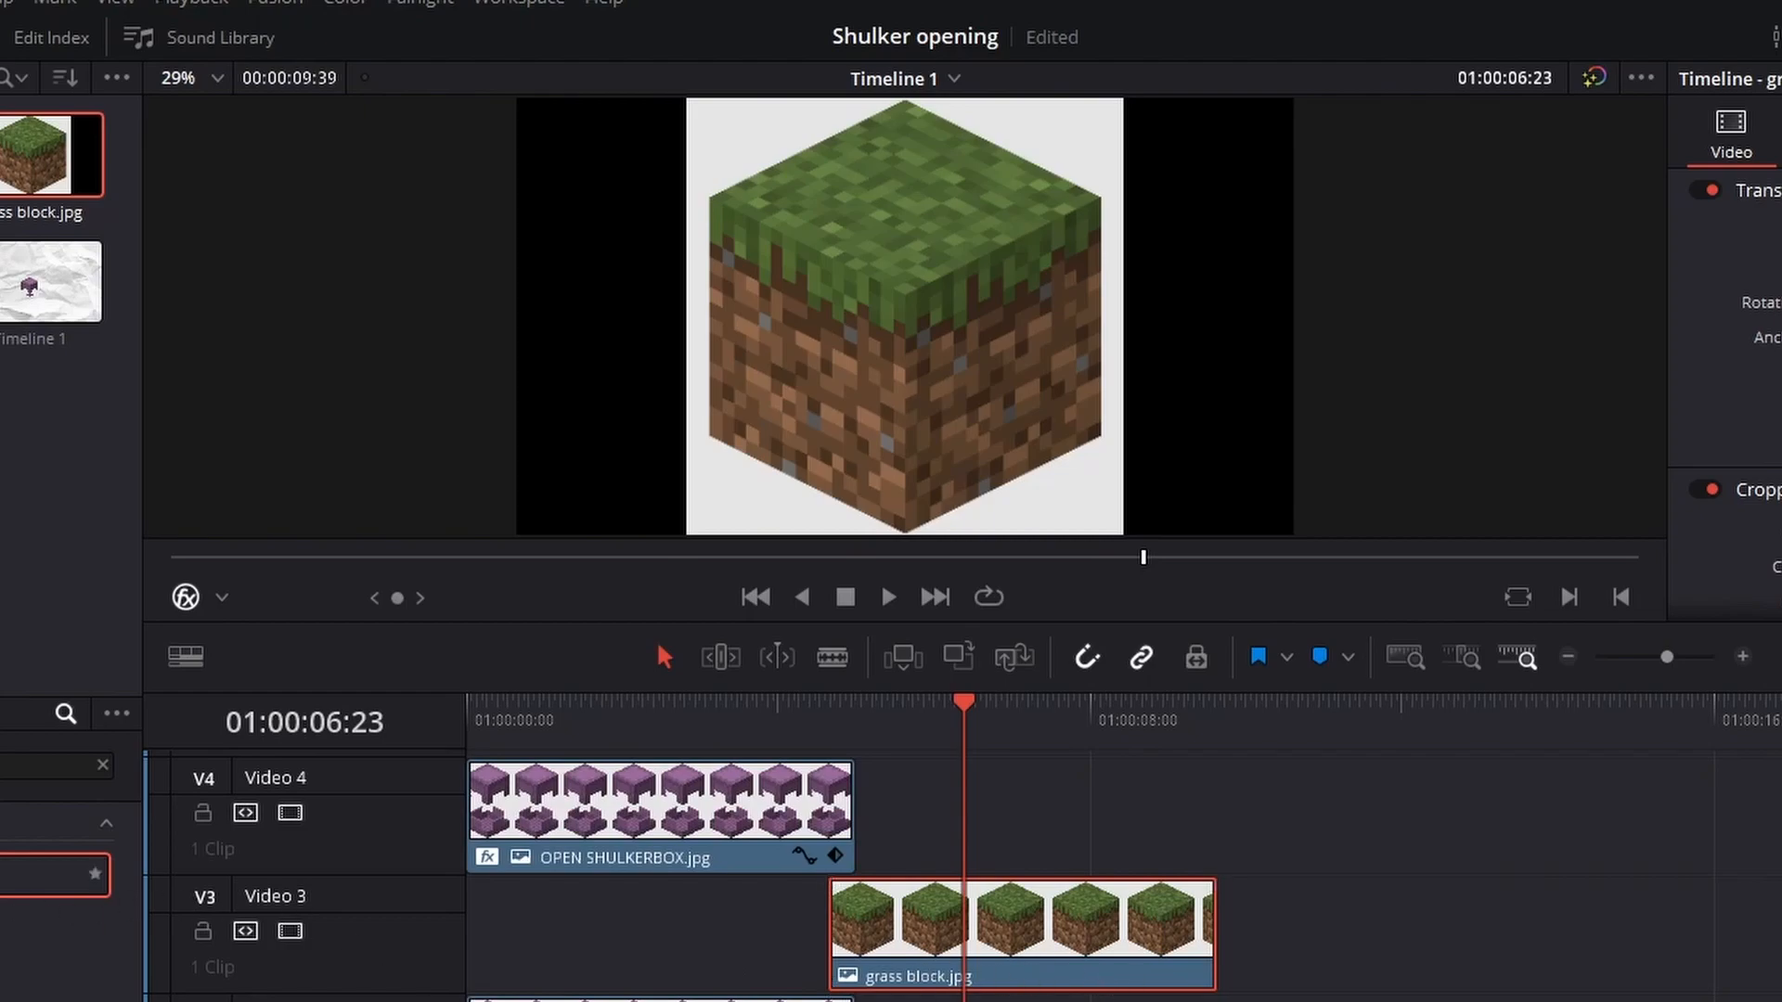
Step: Apply the 3D Keyer effect to the grass block clip and key out its light grey background with an added stroke
left_click_drag(8, 875, 1011, 943)
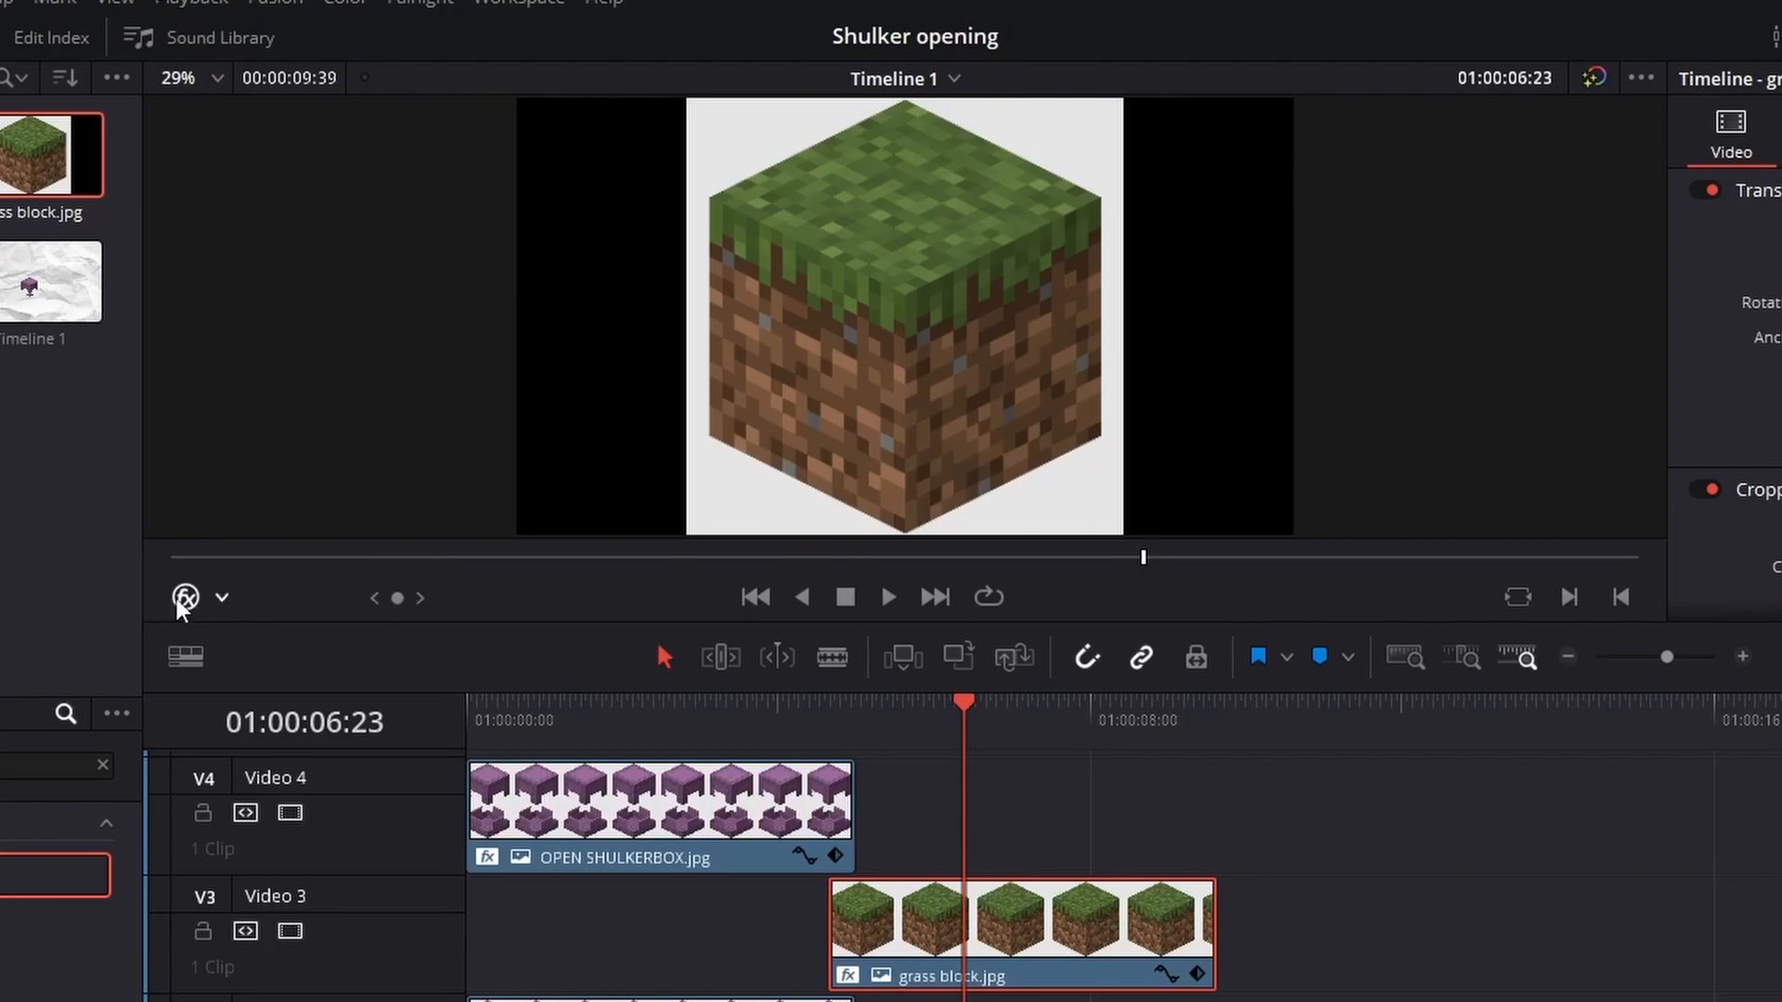
left_click_drag(892, 688, 892, 1001)
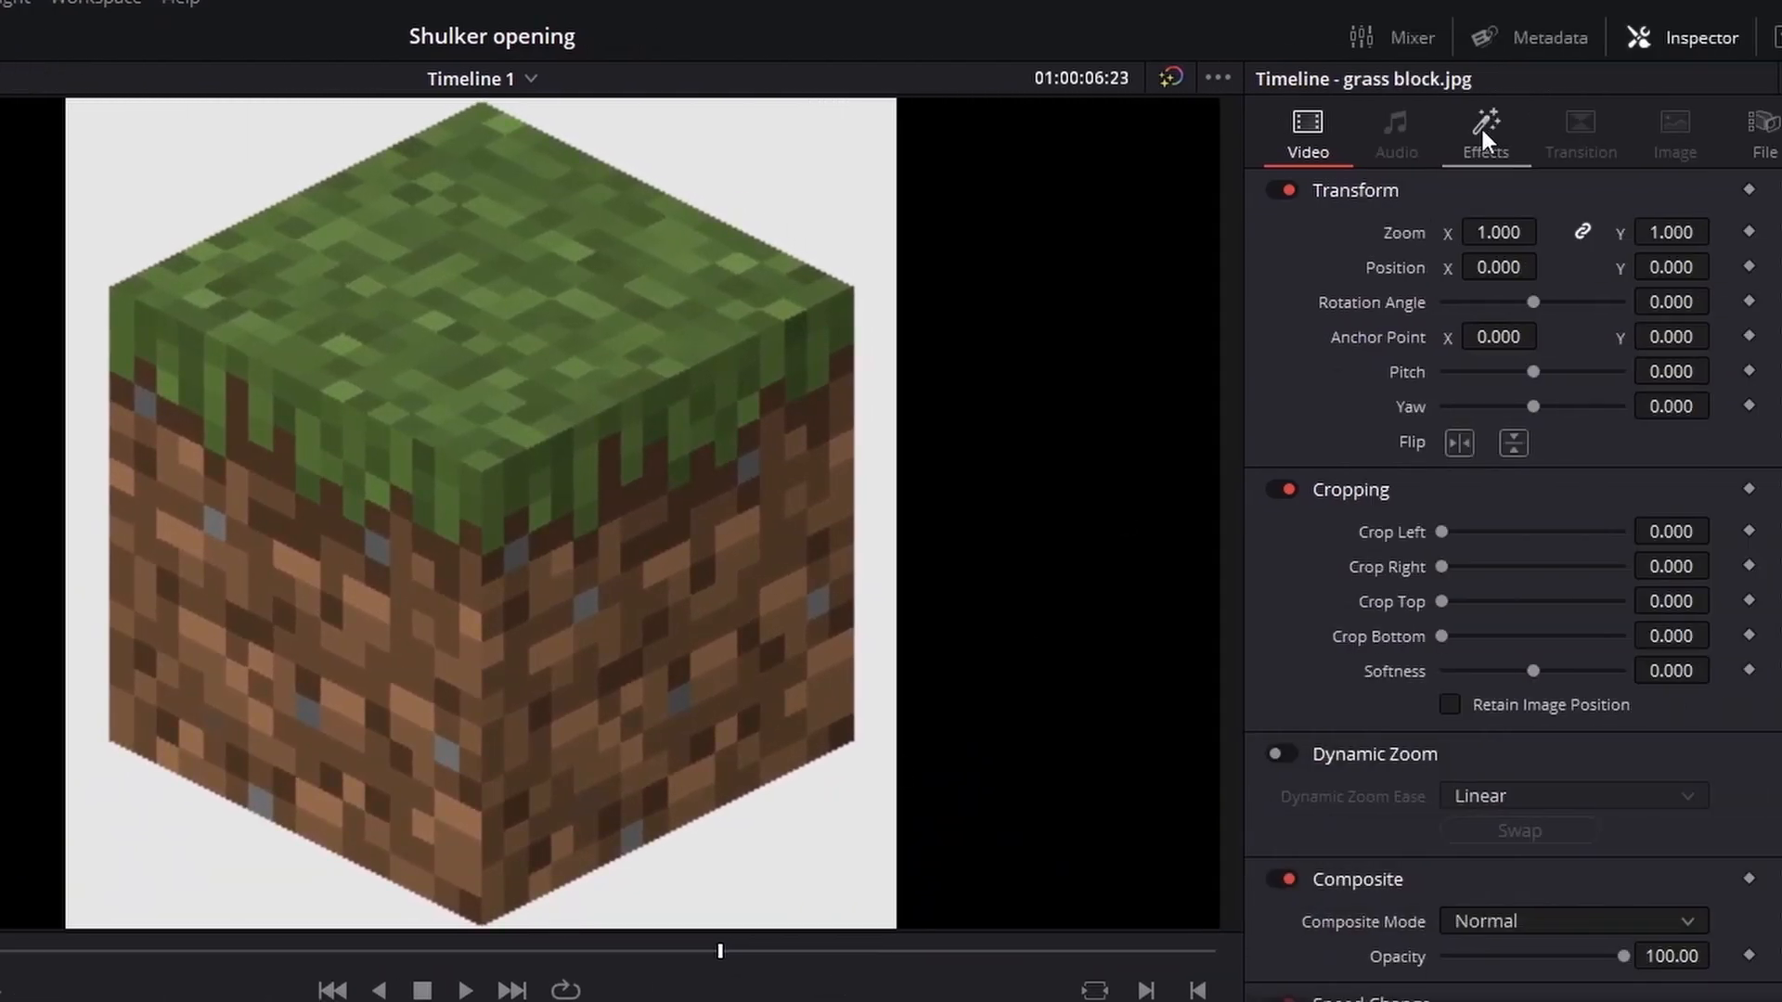
left_click(1483, 130)
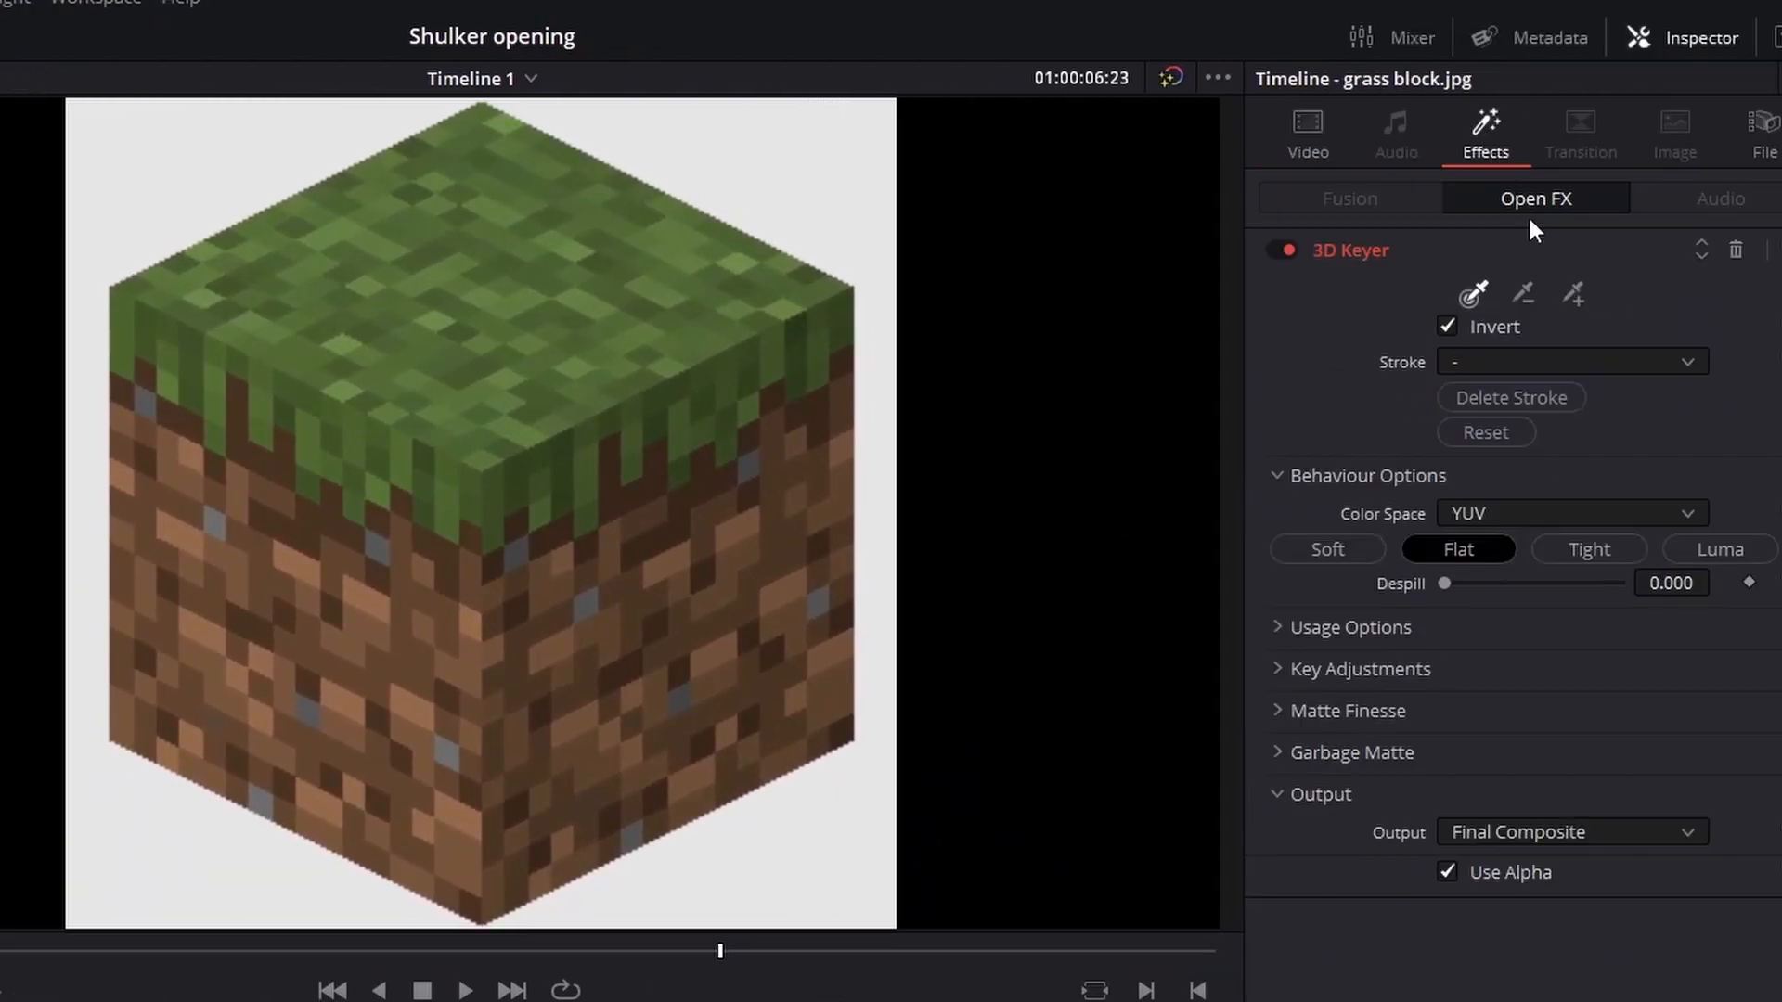
left_click(1574, 290)
mouse_move(889, 153)
left_mouse_down()
mouse_move(859, 160)
mouse_move(838, 199)
mouse_move(842, 283)
left_mouse_up()
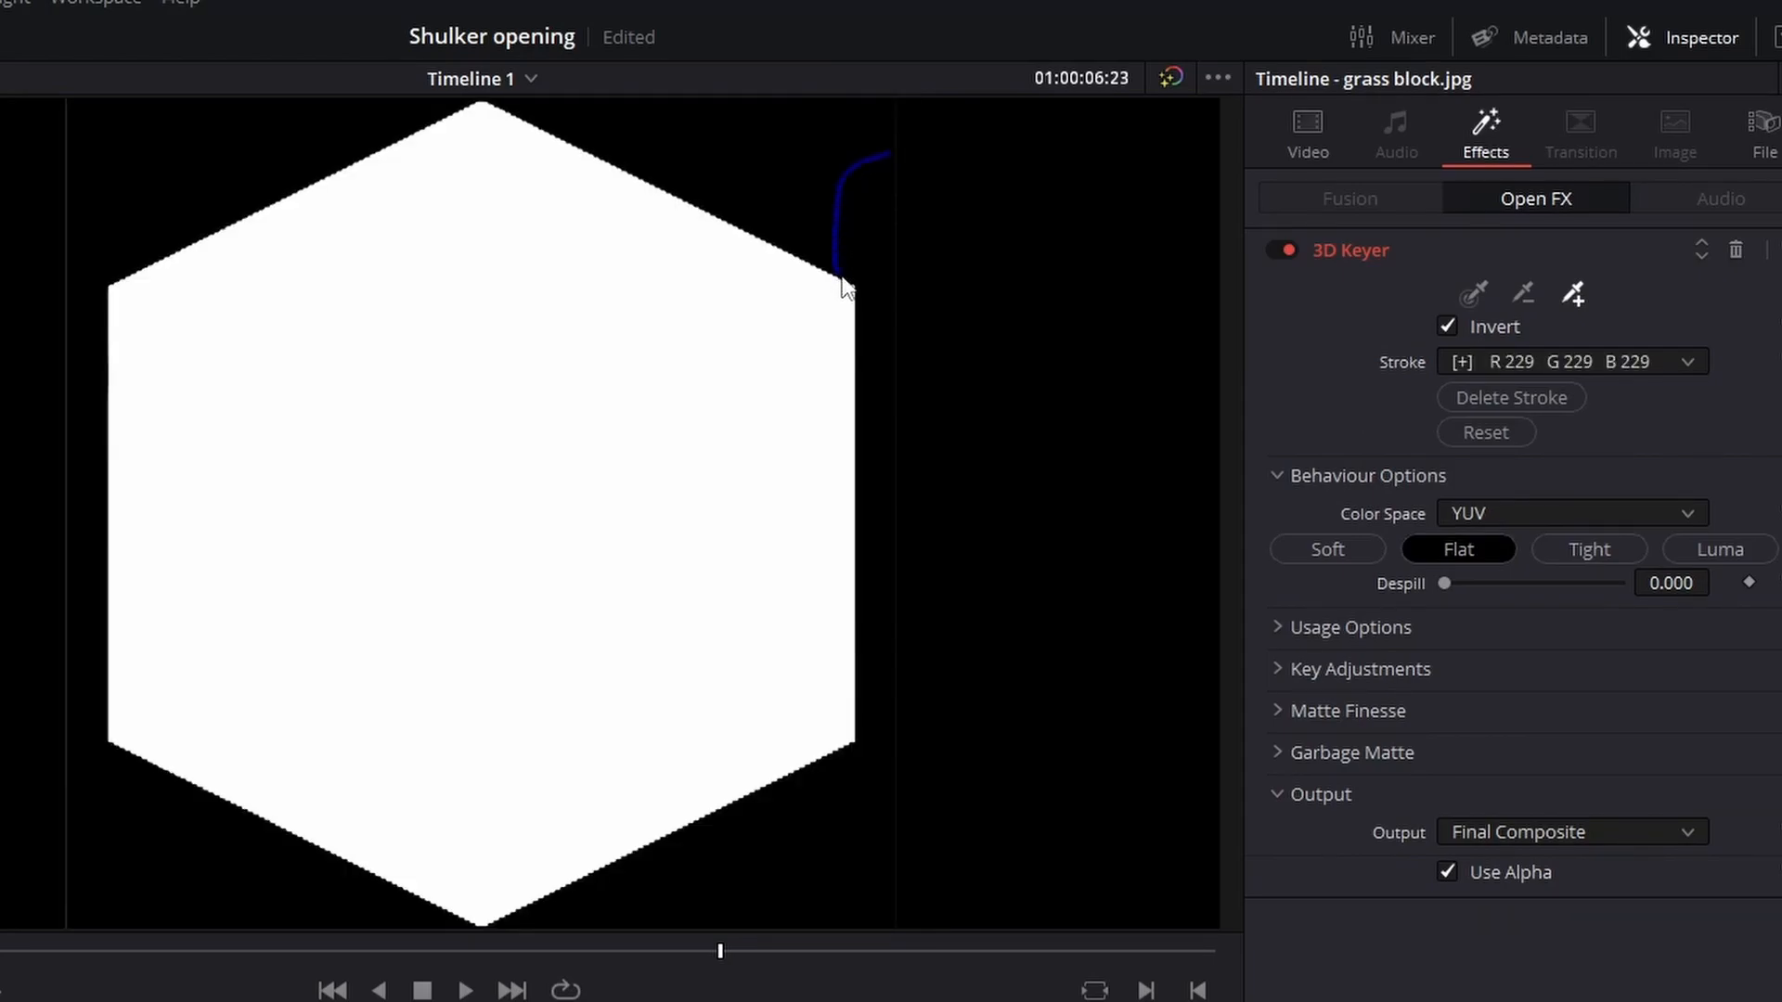
key("ctrl+z")
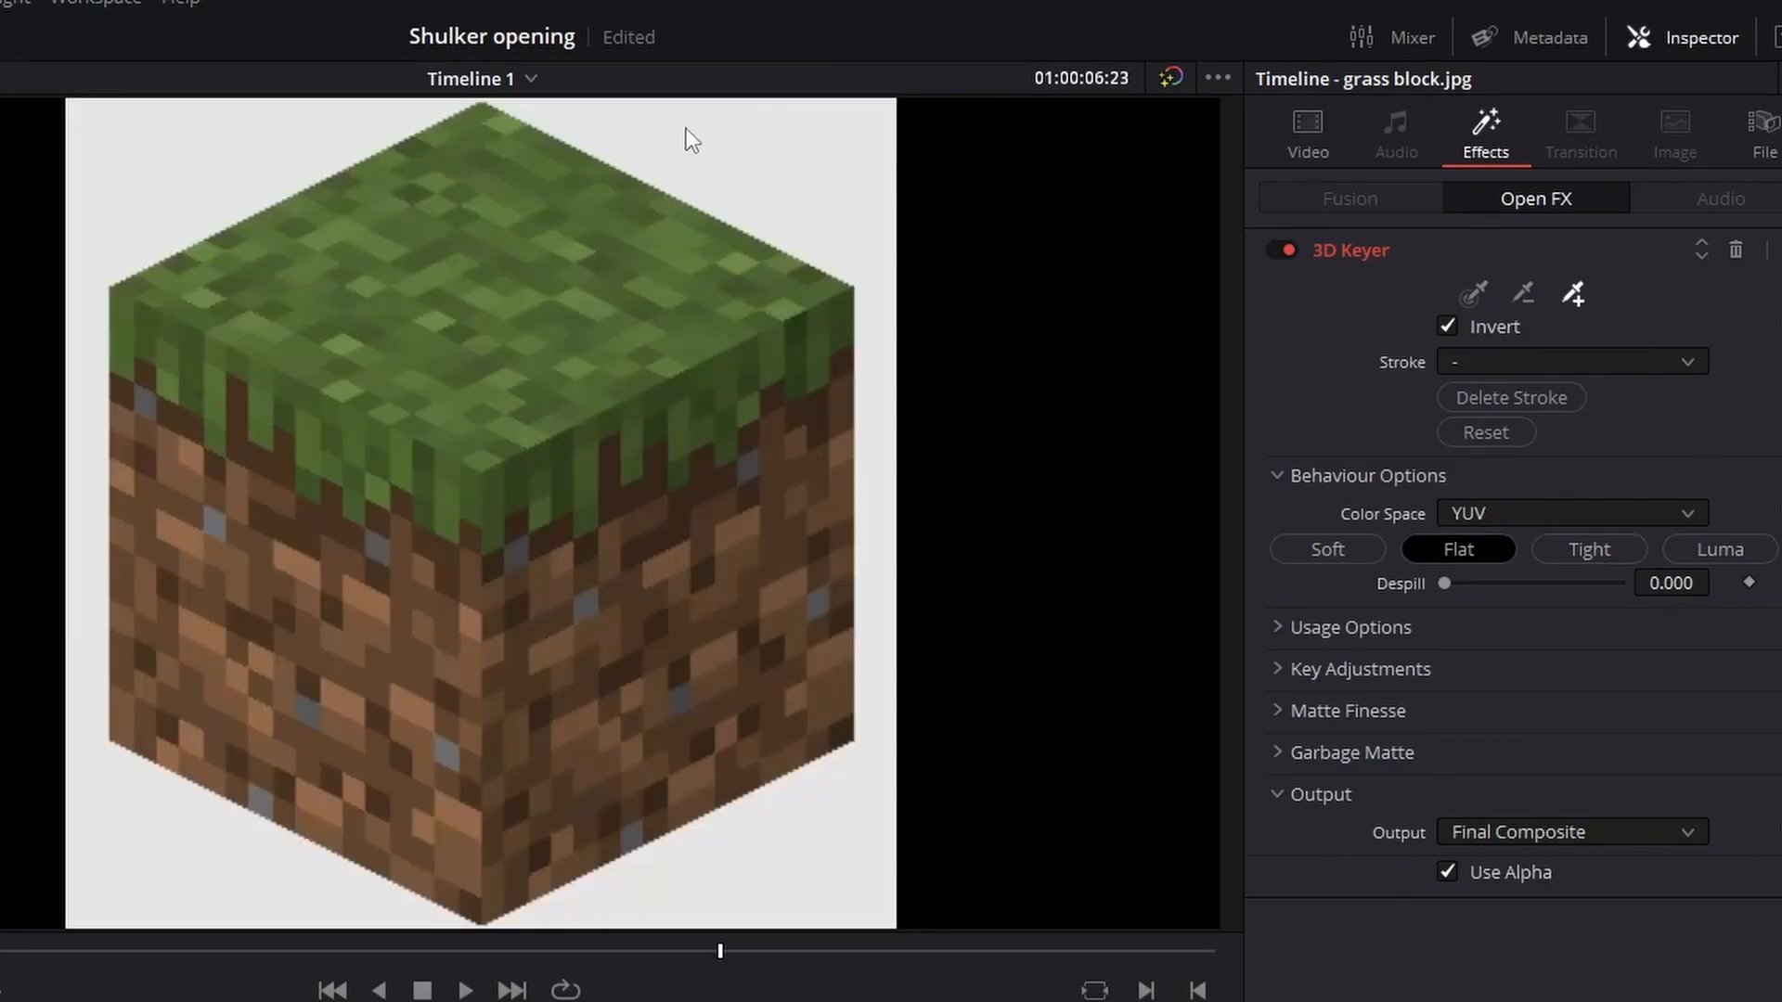
mouse_move(888, 190)
left_mouse_down()
mouse_move(854, 282)
mouse_move(877, 295)
mouse_move(854, 382)
left_mouse_up()
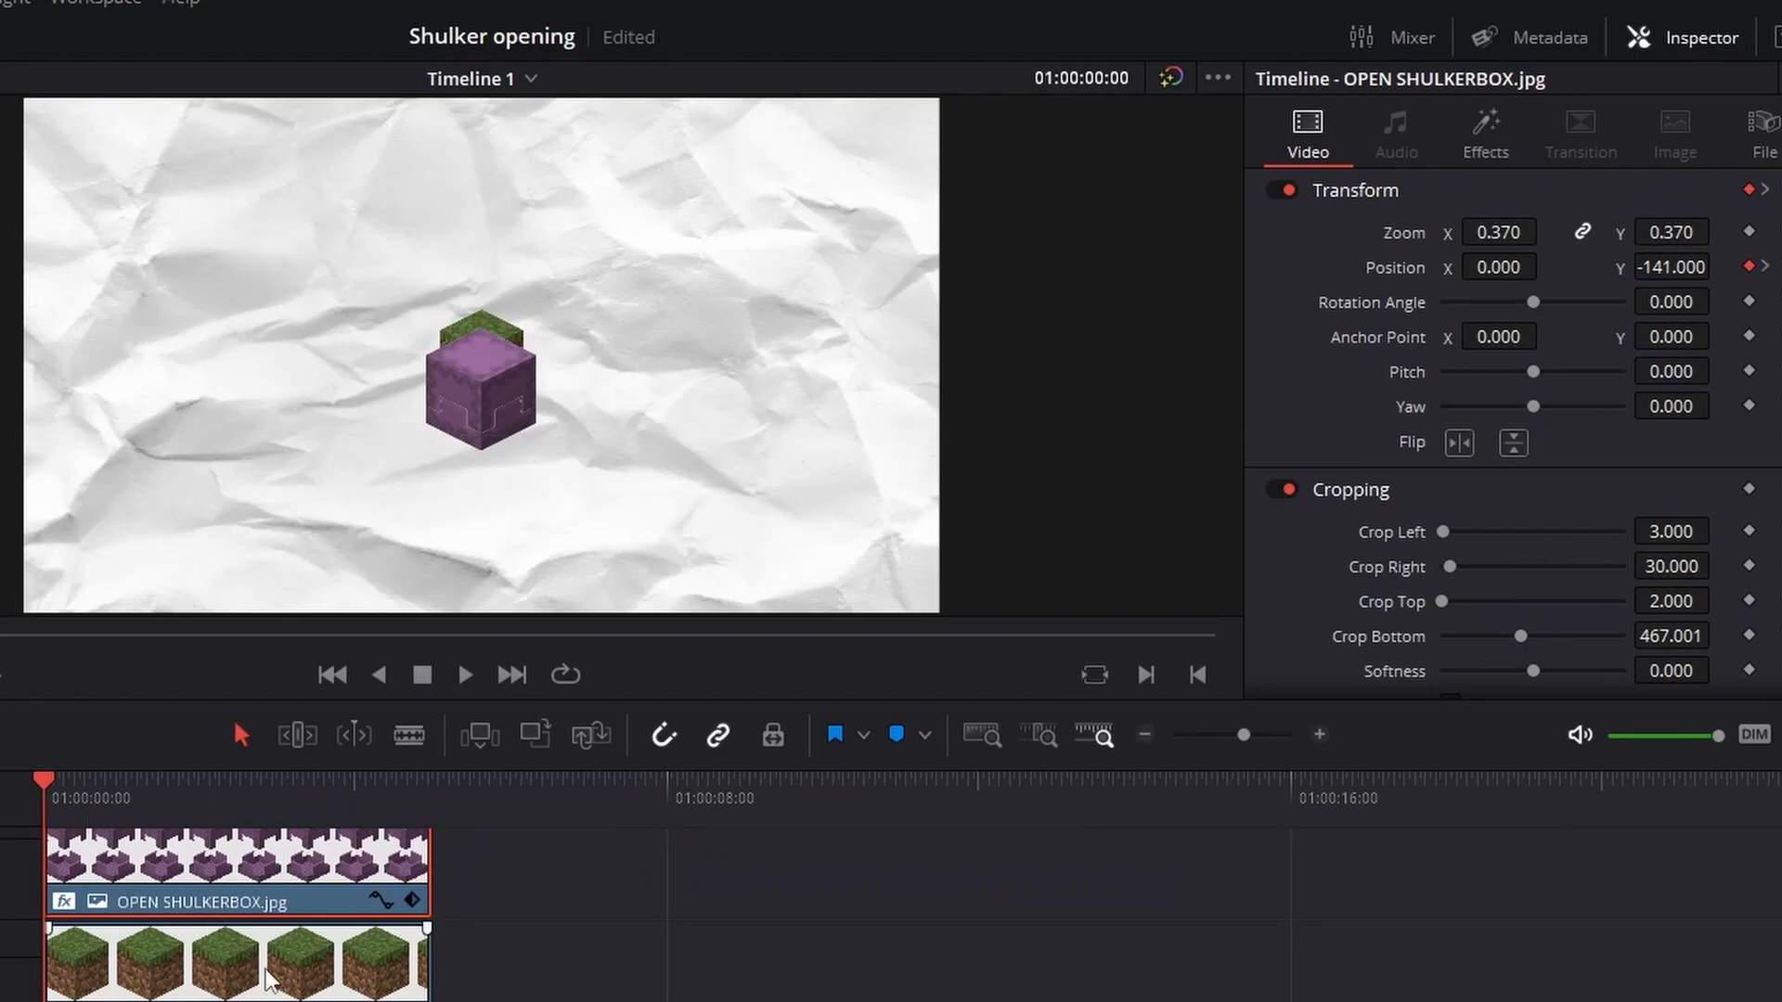
Step: With the box open at 01:00:02:04, scale down the grass block clip and lower it so it sits inside the shulker base
left_click(205, 789)
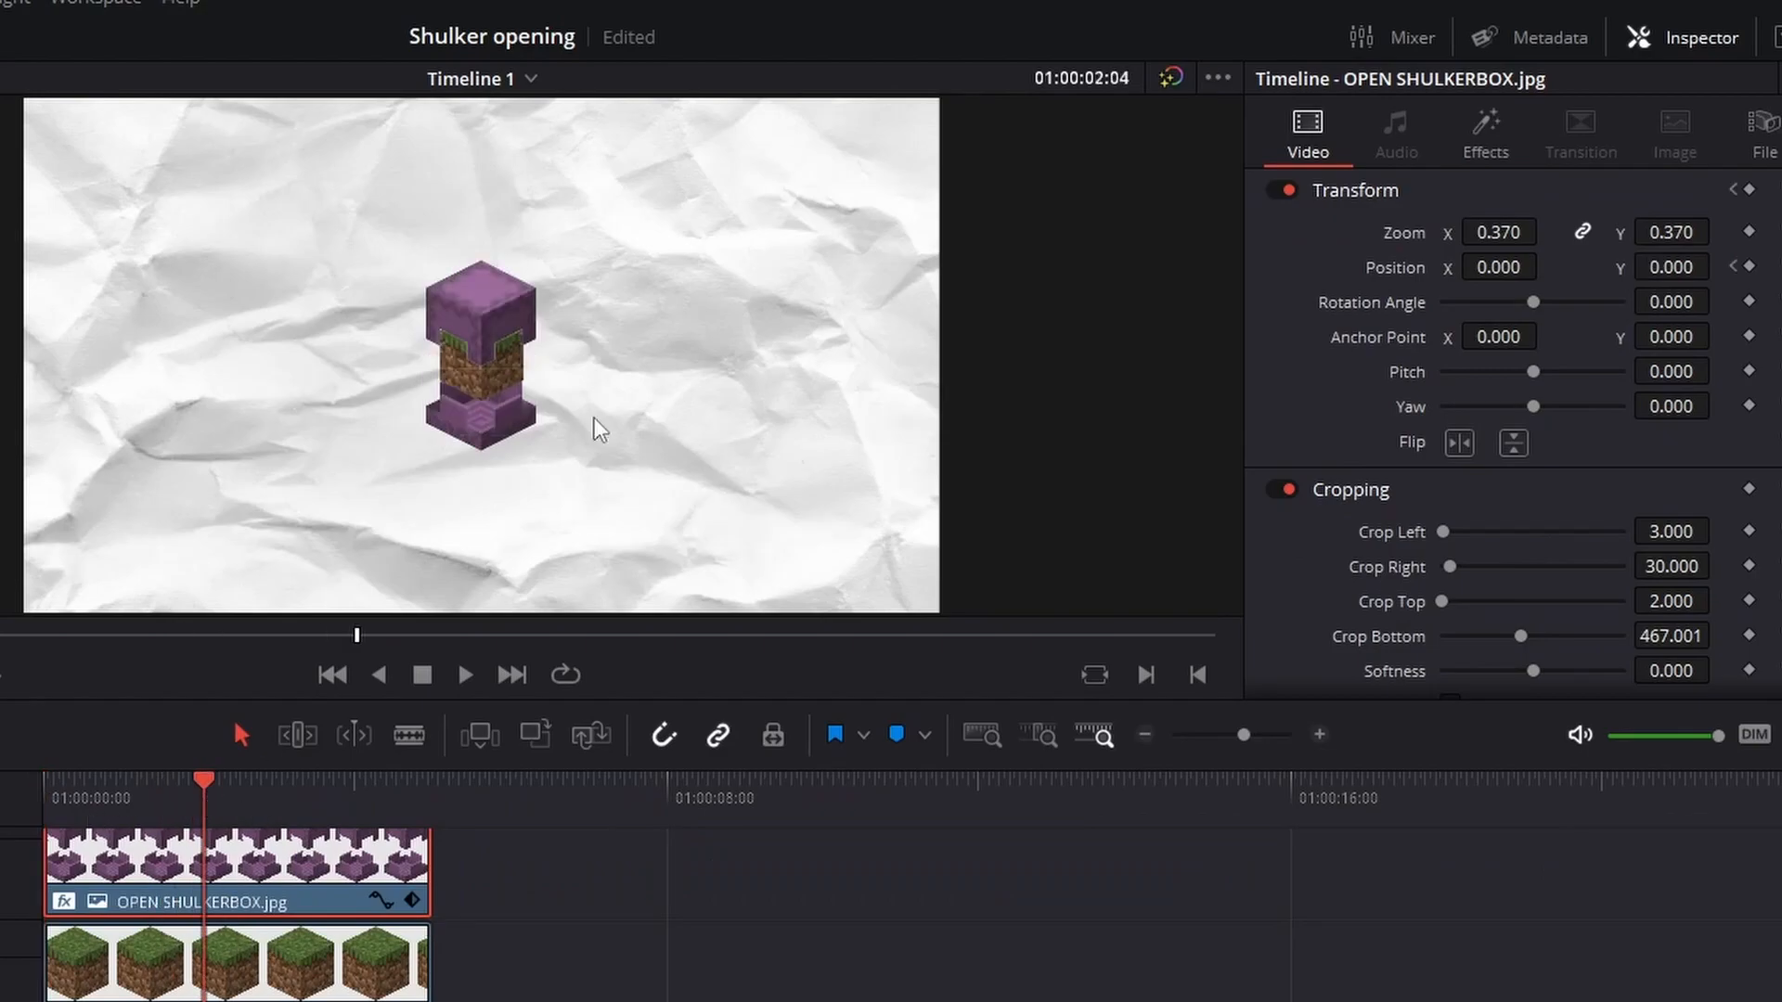
left_click(299, 969)
left_click_drag(1661, 268, 1774, 268)
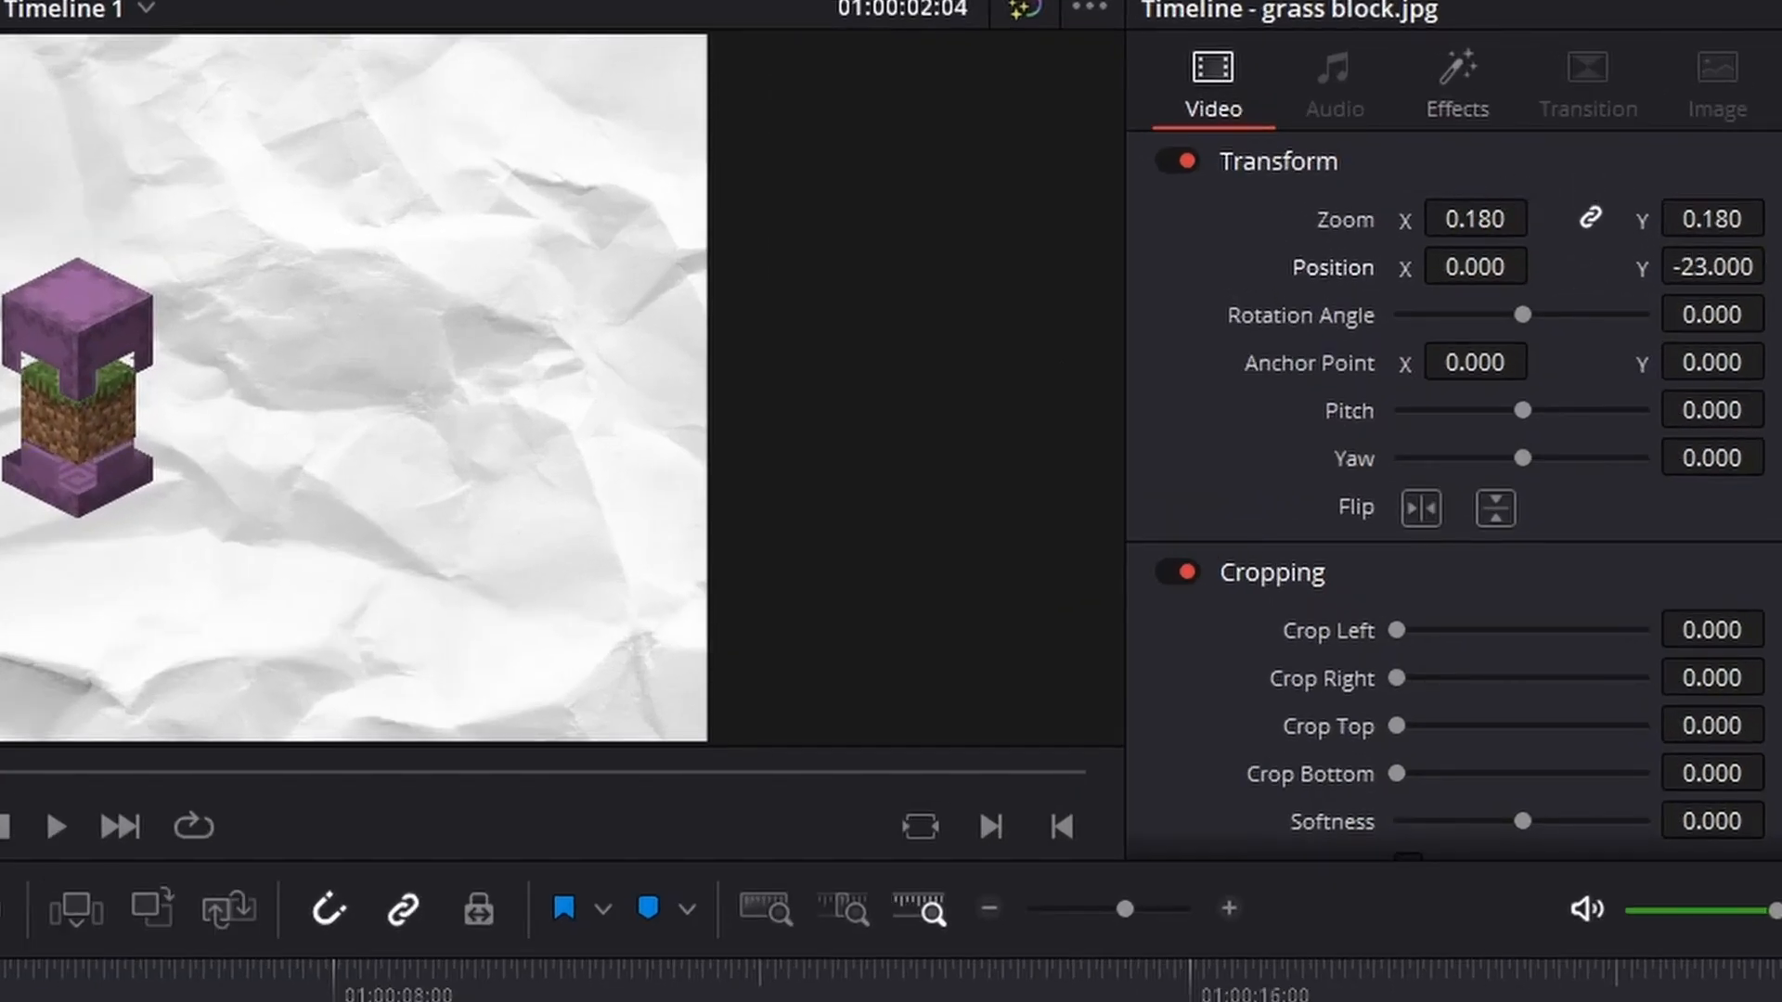
left_click_drag(1485, 219, 1471, 219)
left_click_drag(1738, 266, 1775, 267)
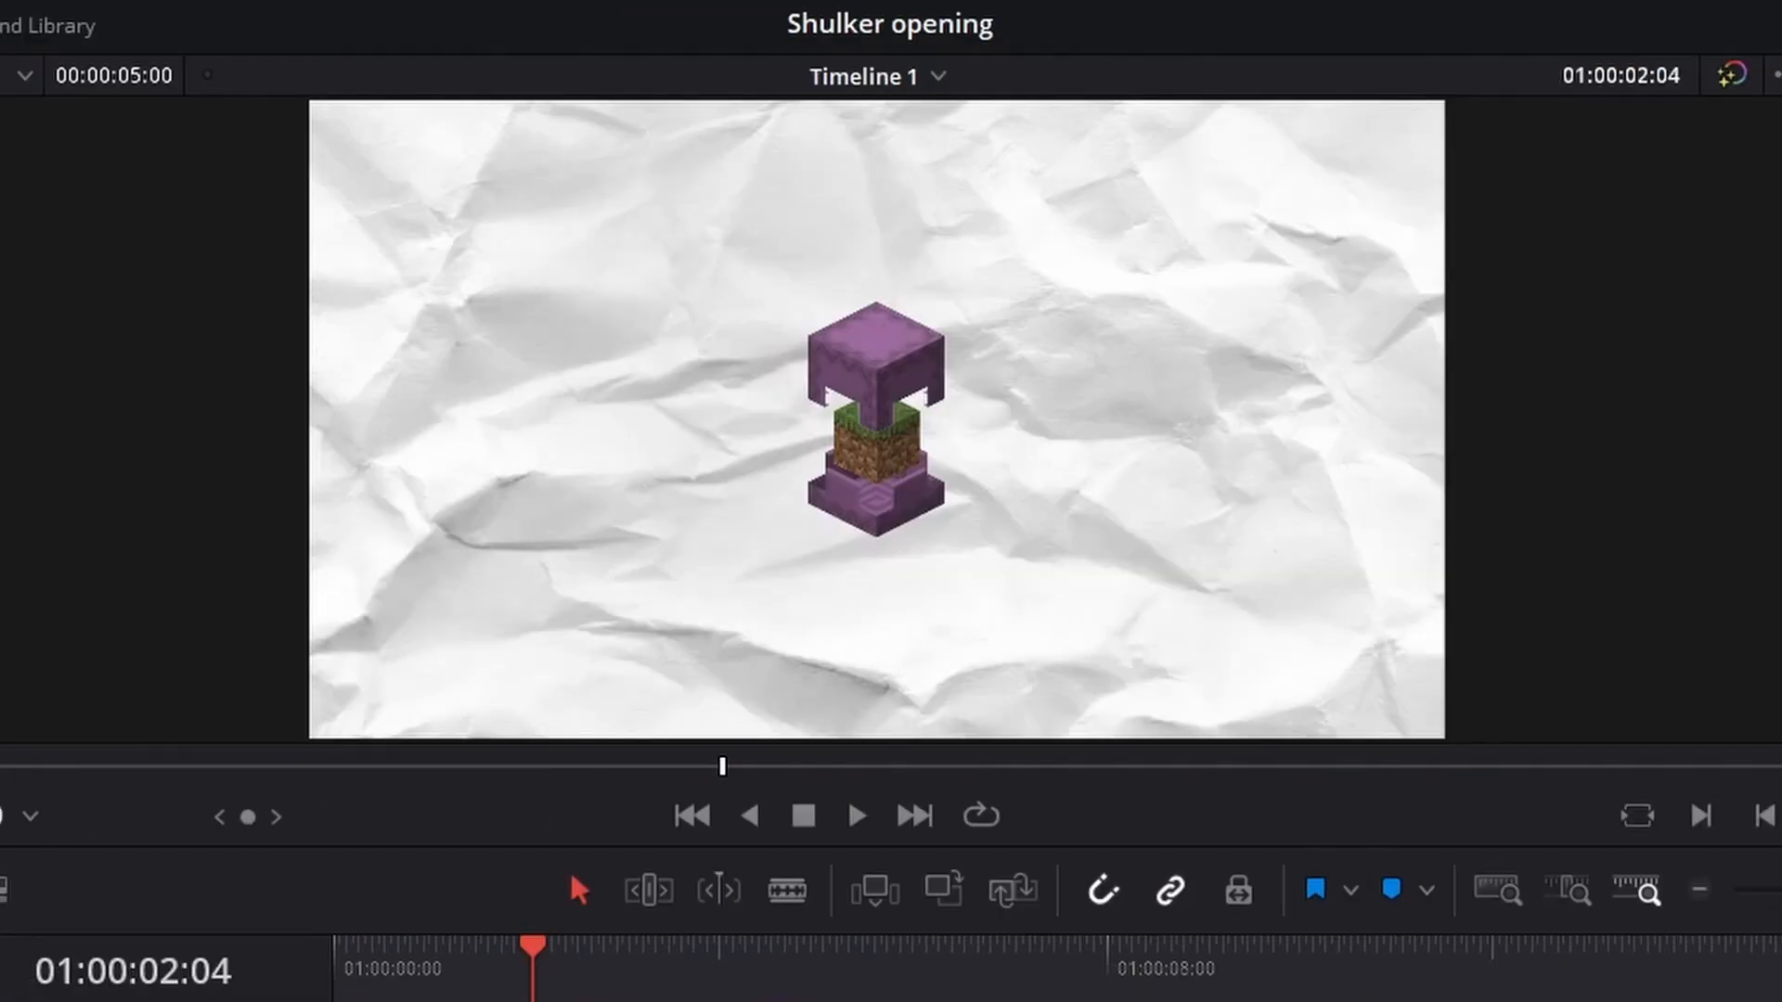
Step: Preview the box opening with the grass block inside, and return to the timeline start
left_click_drag(533, 956, 336, 979)
left_click(856, 816)
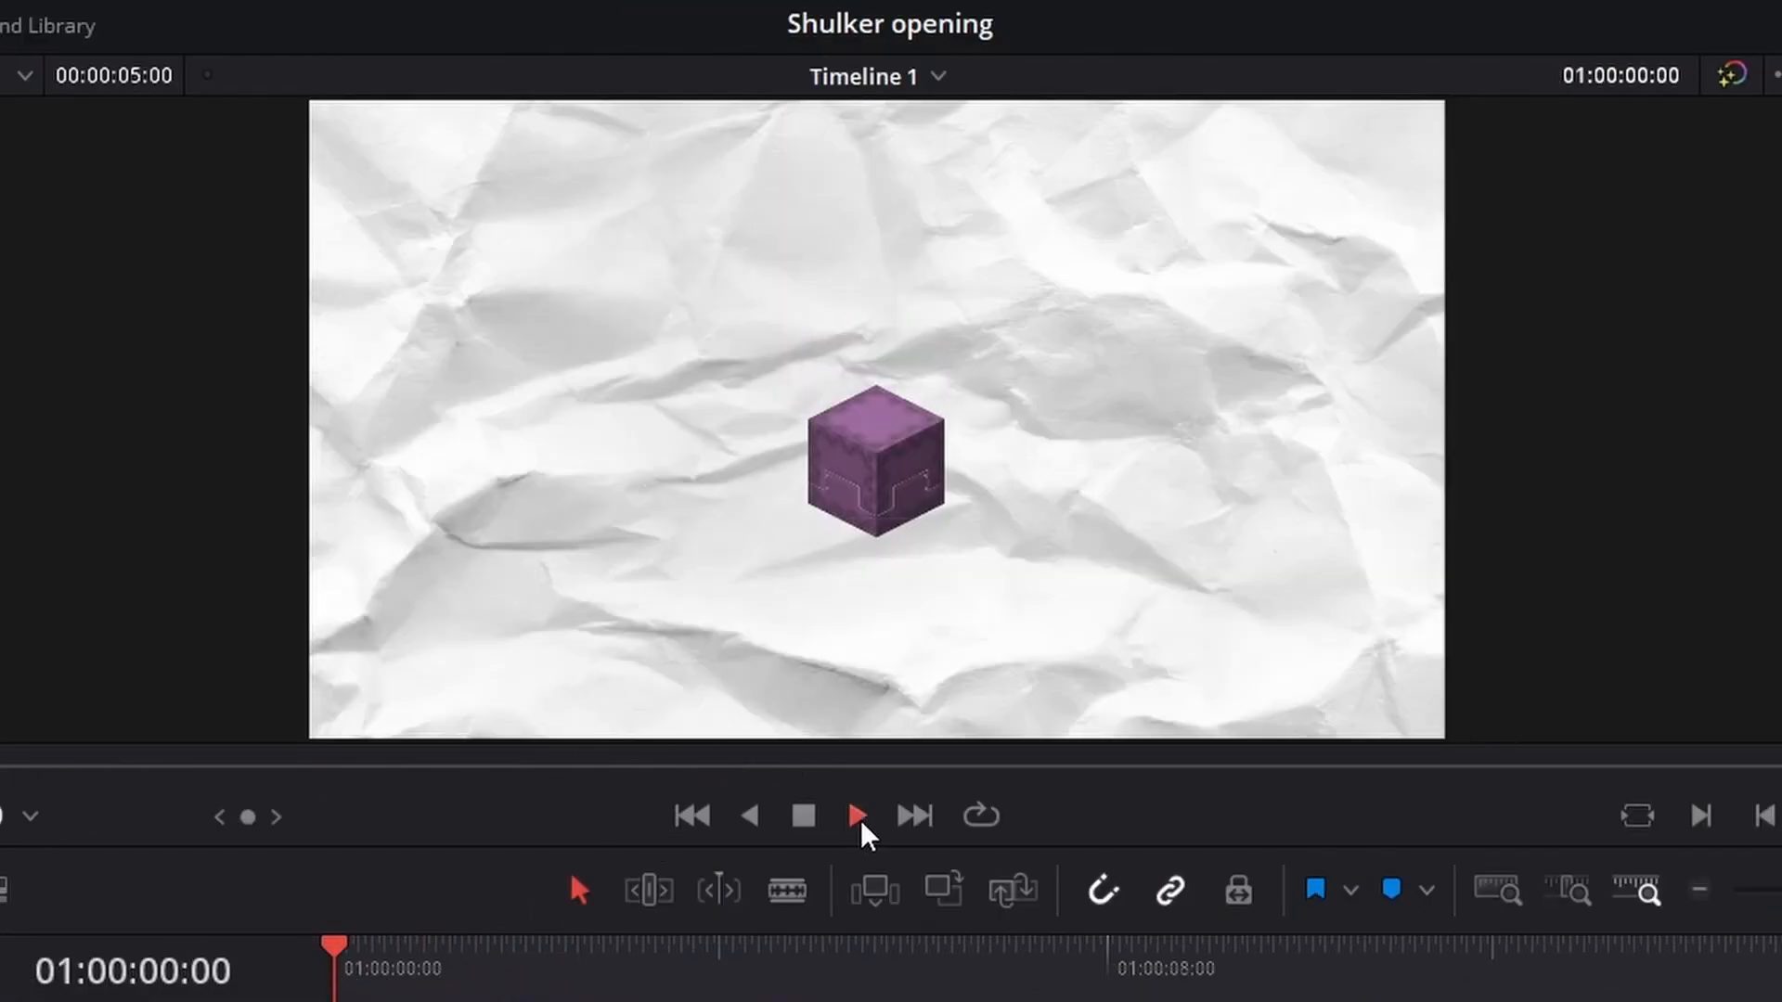
left_click(803, 816)
left_click_drag(427, 965, 334, 969)
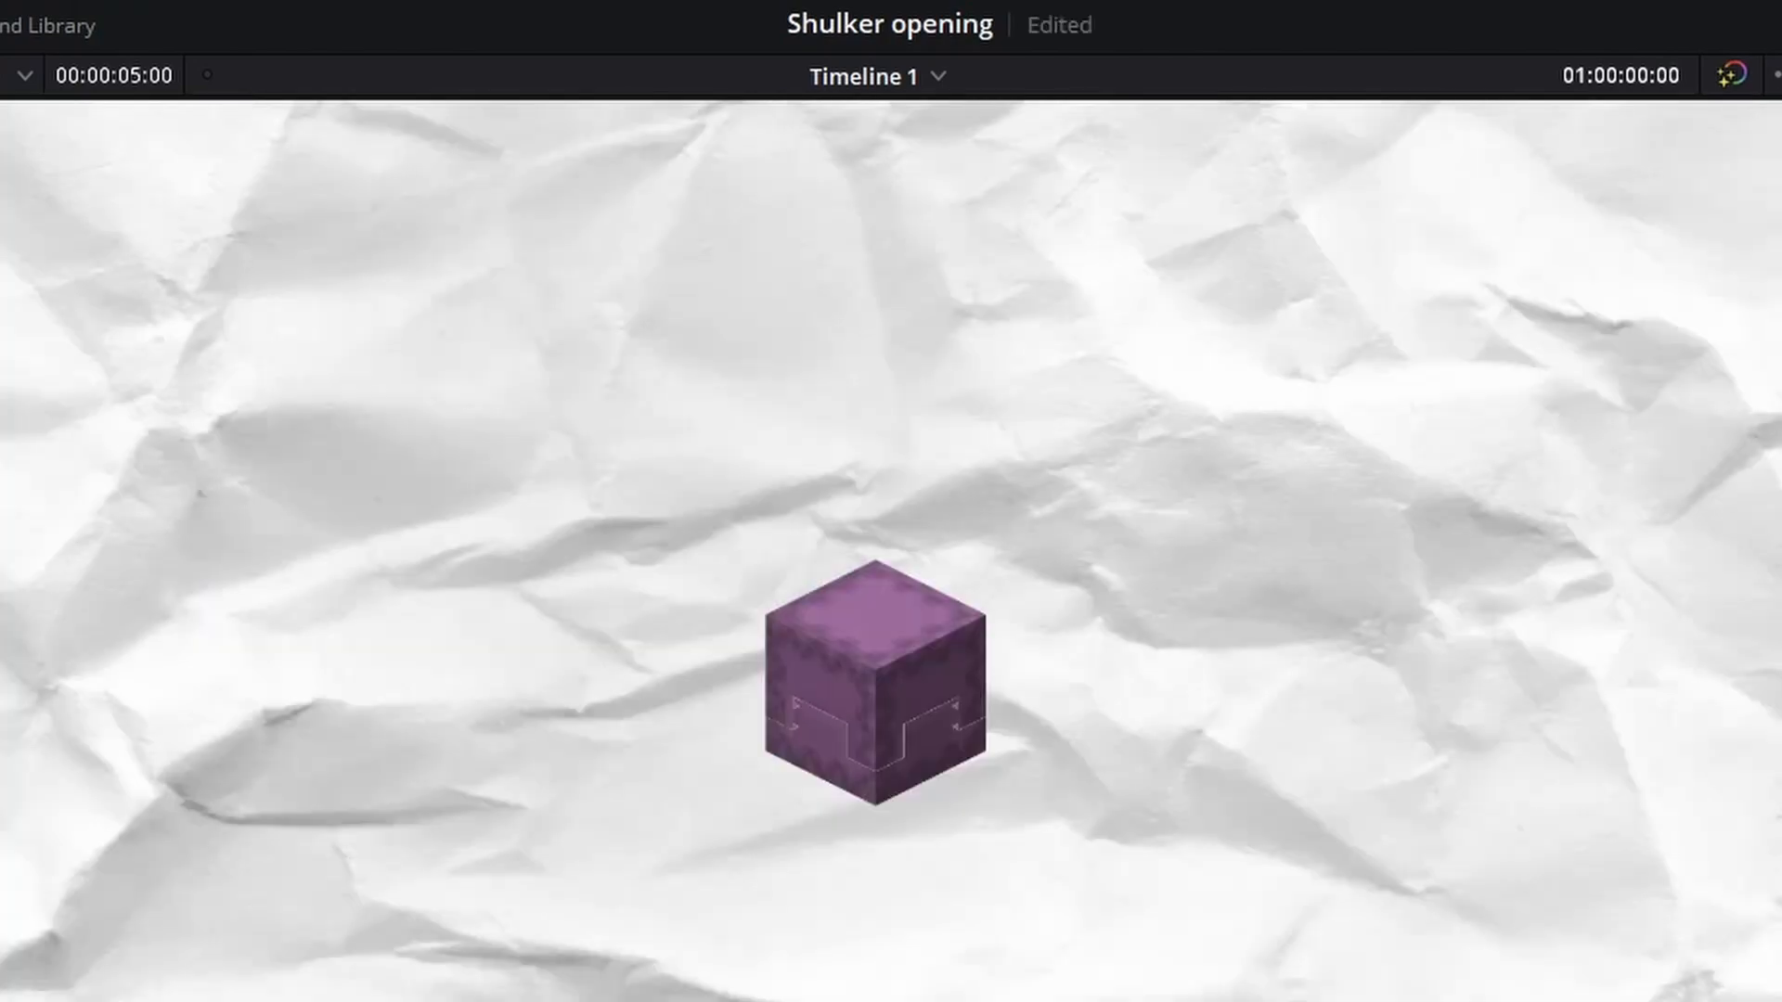
Step: At 01:00:00:02, set the lid clip's Crop Bottom to 469.9 and its crop Softness to 2.6
key("Right")
key("Right")
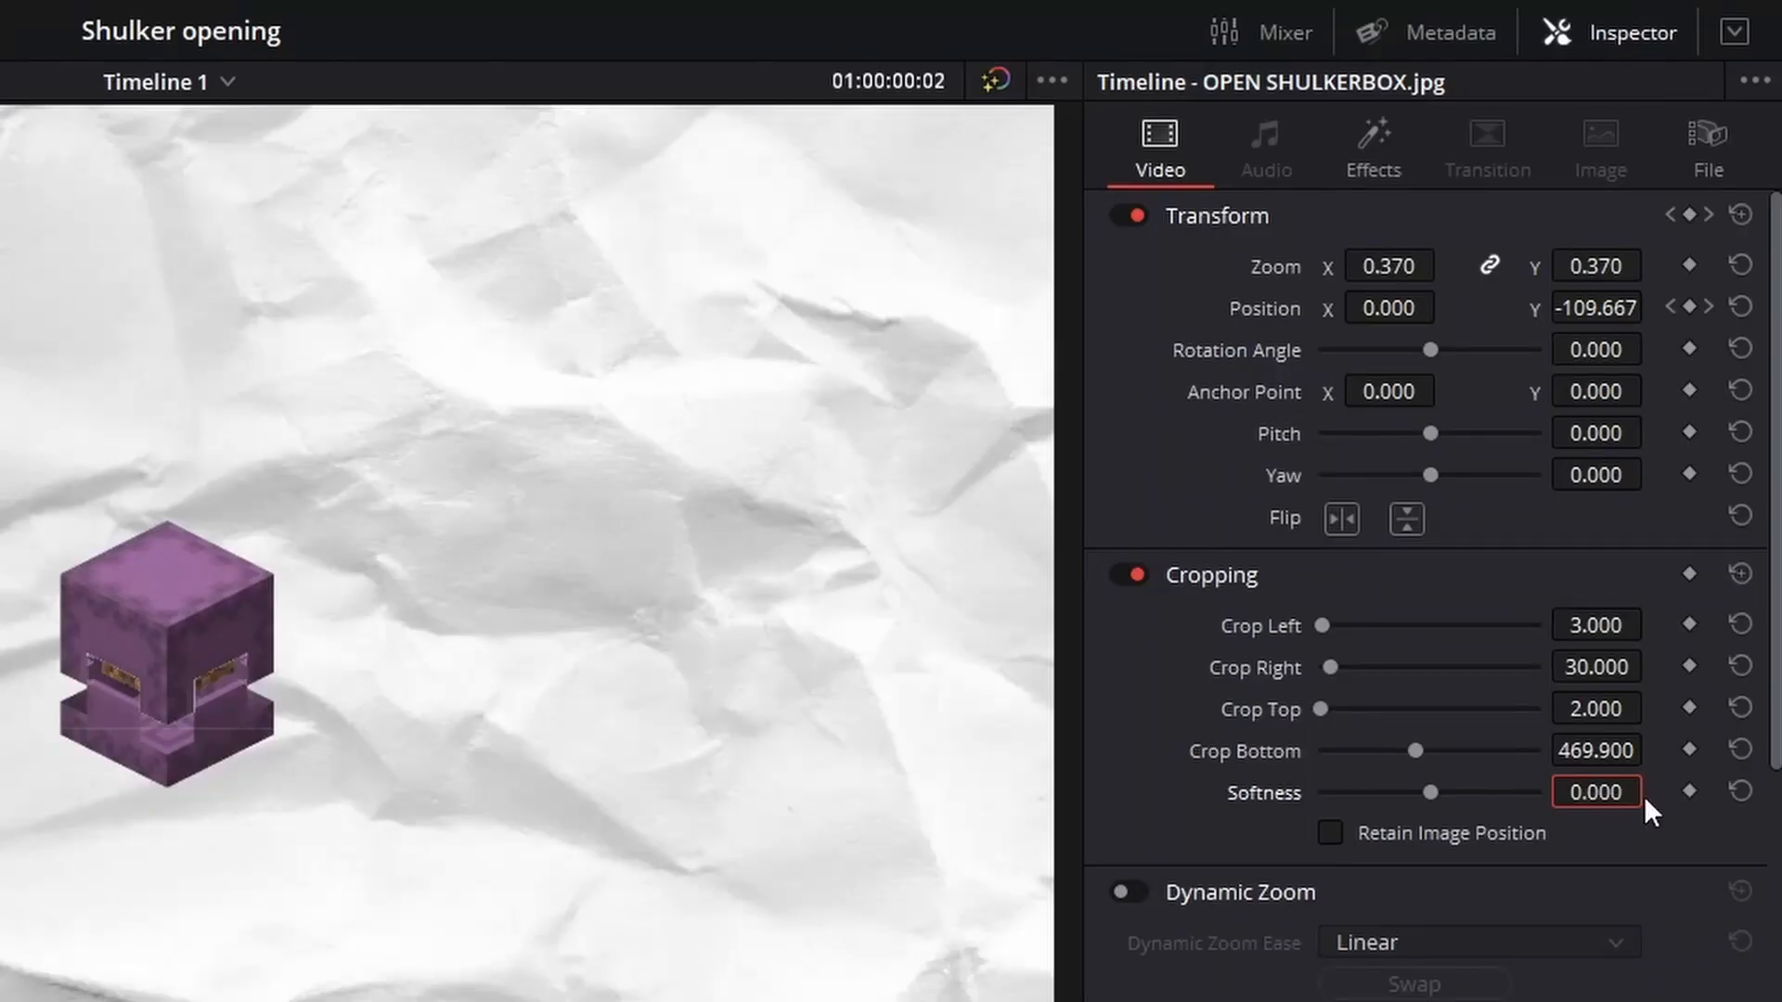
left_click_drag(1600, 792, 1653, 793)
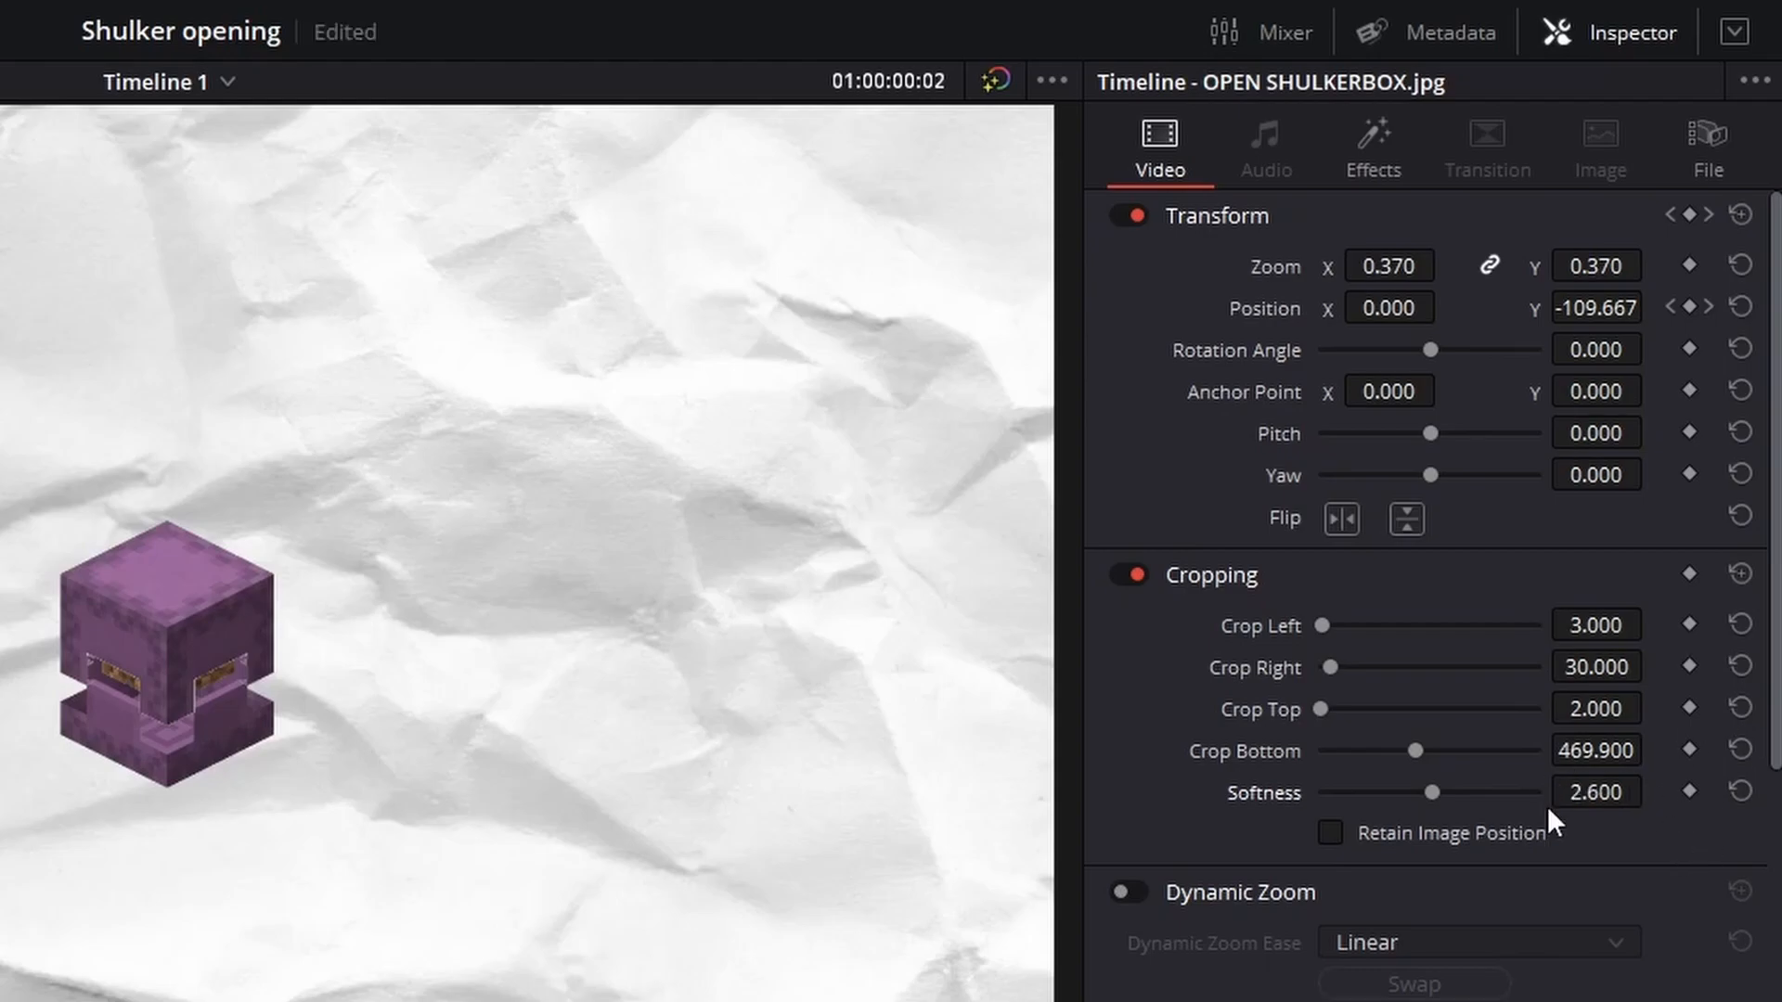
Step: Replay the opening and step back through its frames to check the lid's softened crop edge
key("Left")
key("Left")
key("space")
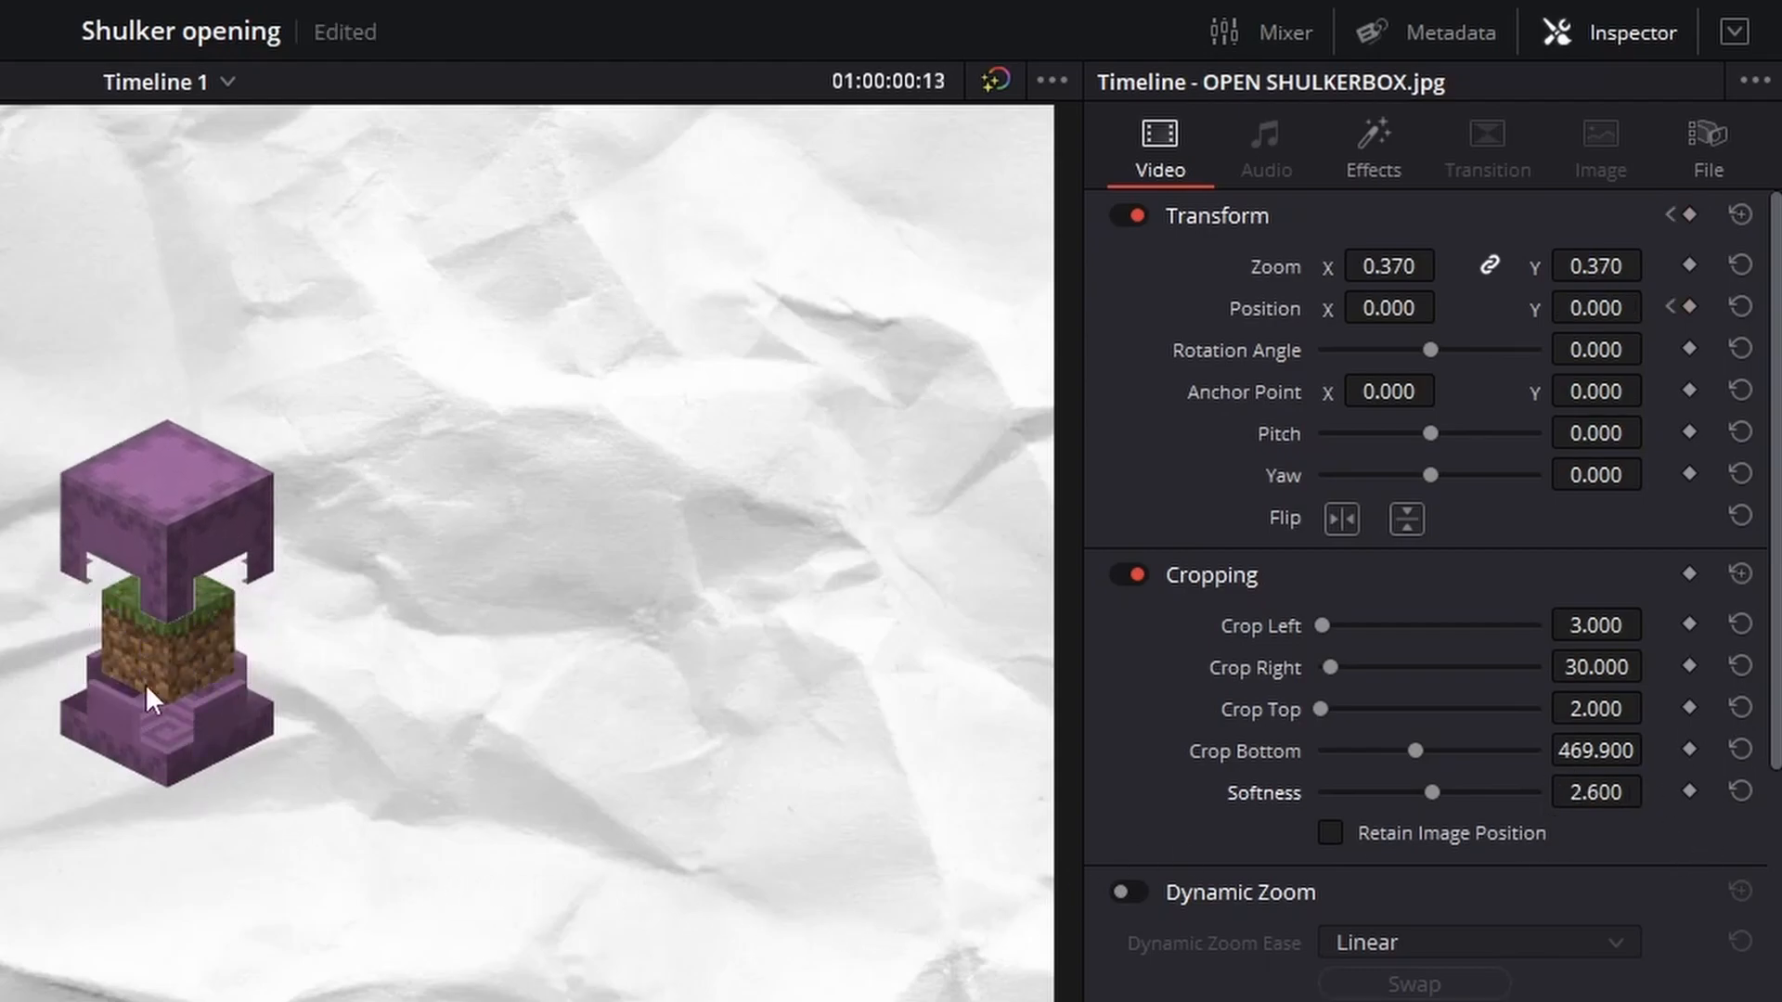
key("Left")
key("Left")
key("Left")
key("Left")
key("Left")
key("Left")
key("Left")
key("Left")
key("Left")
key("Left")
key("Left")
key("Left")
key("Left")
key("Left")
key("Left")
key("Left")
key("Left")
key("Left")
key("Left")
key("Left")
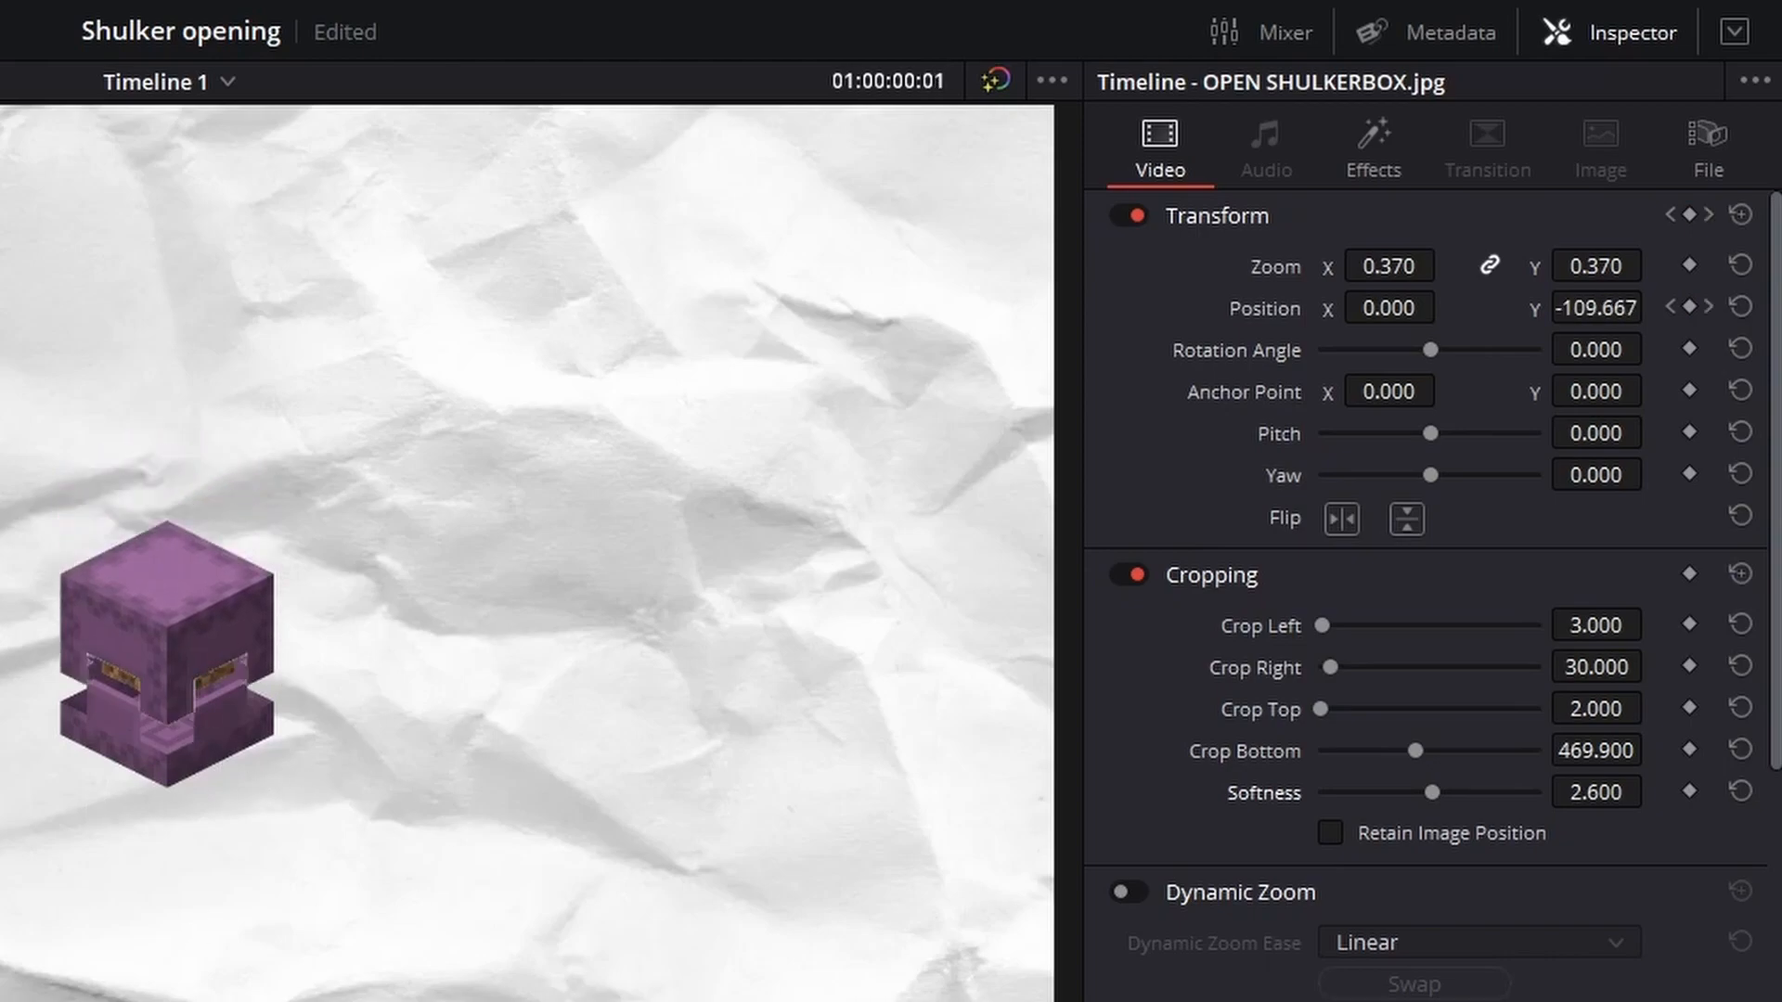
key("space")
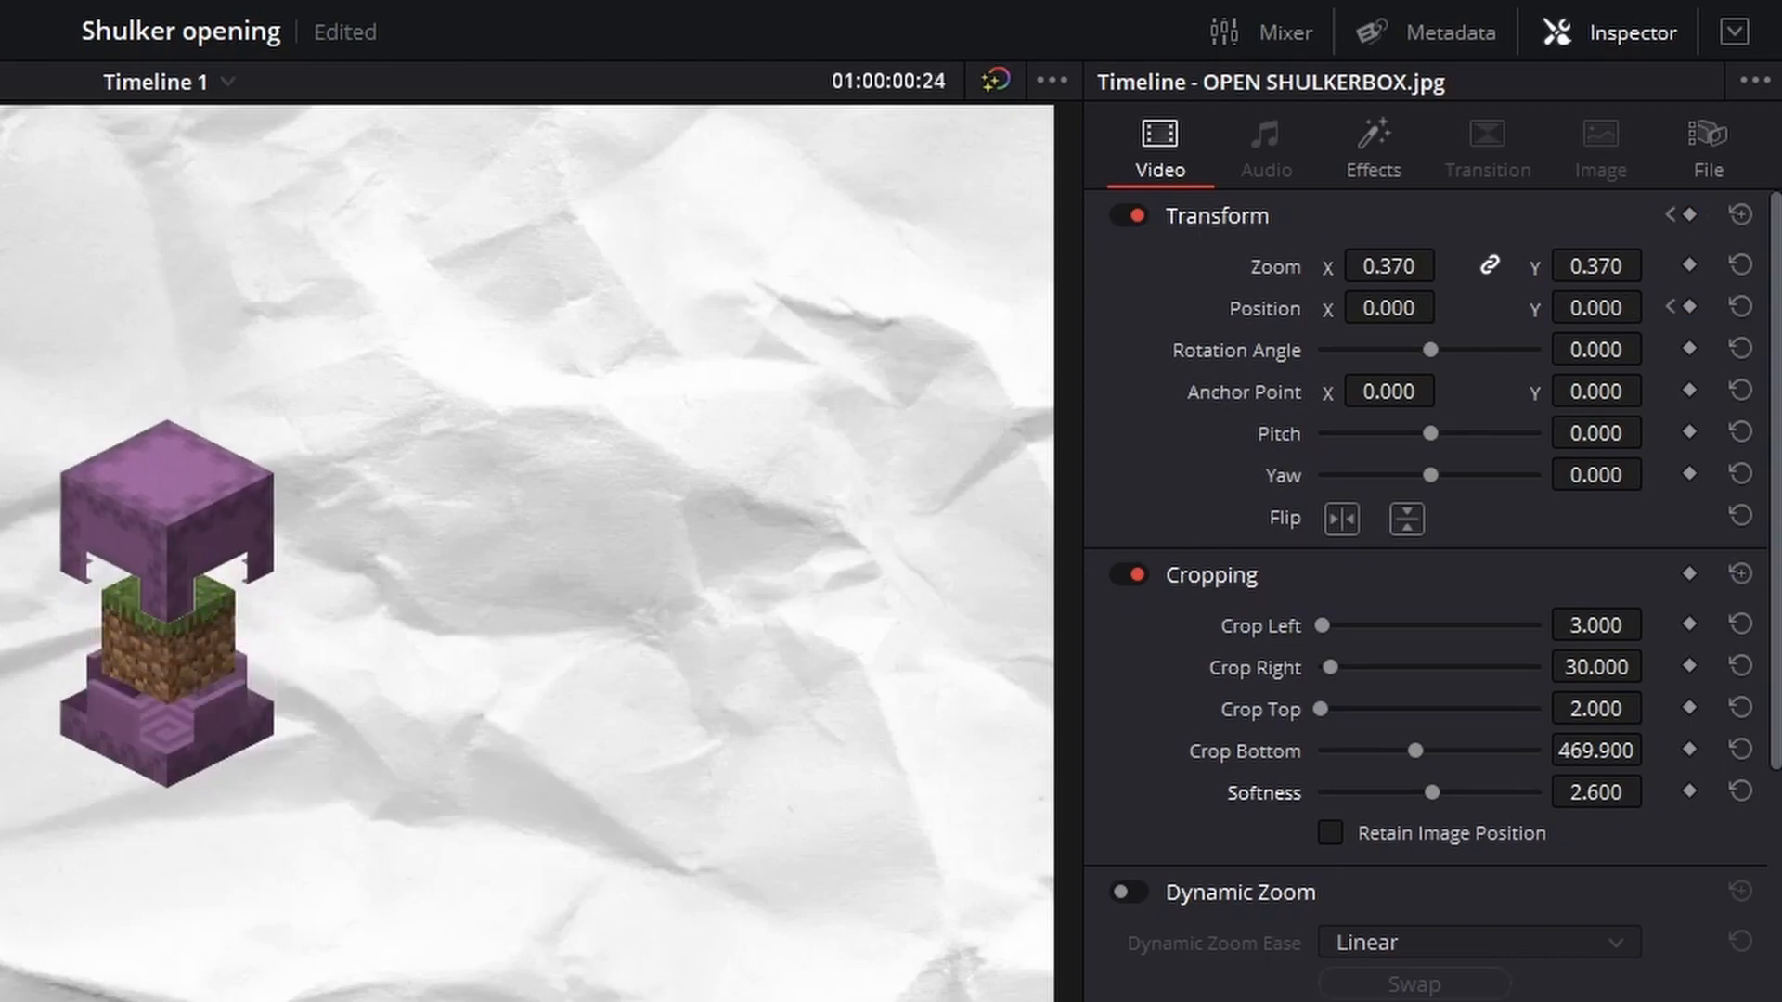